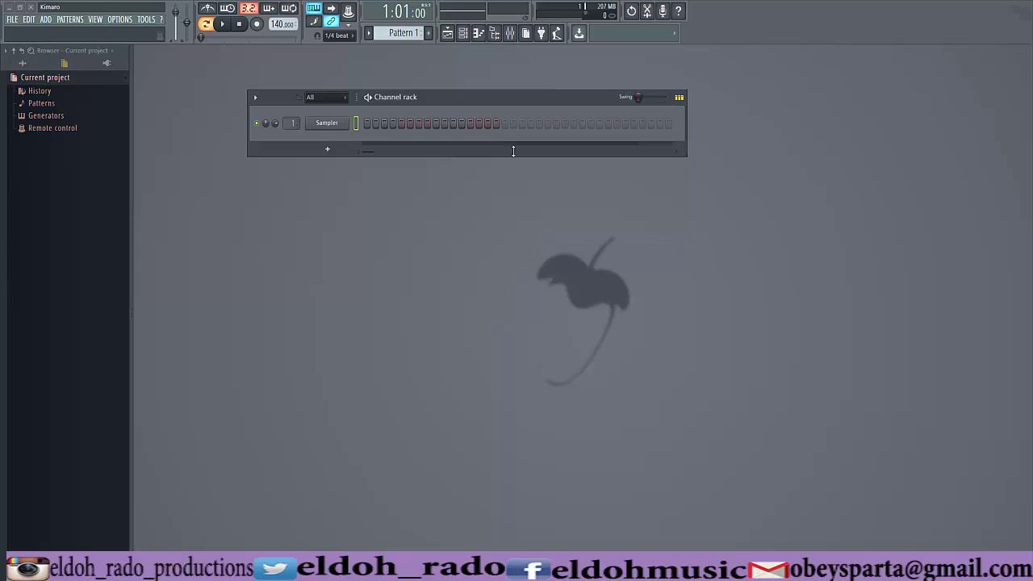
- Look at the Playlist and at the Sampler channel's options in the Channel rack, and close the Playlist
left_click(451, 40)
left_click(450, 39)
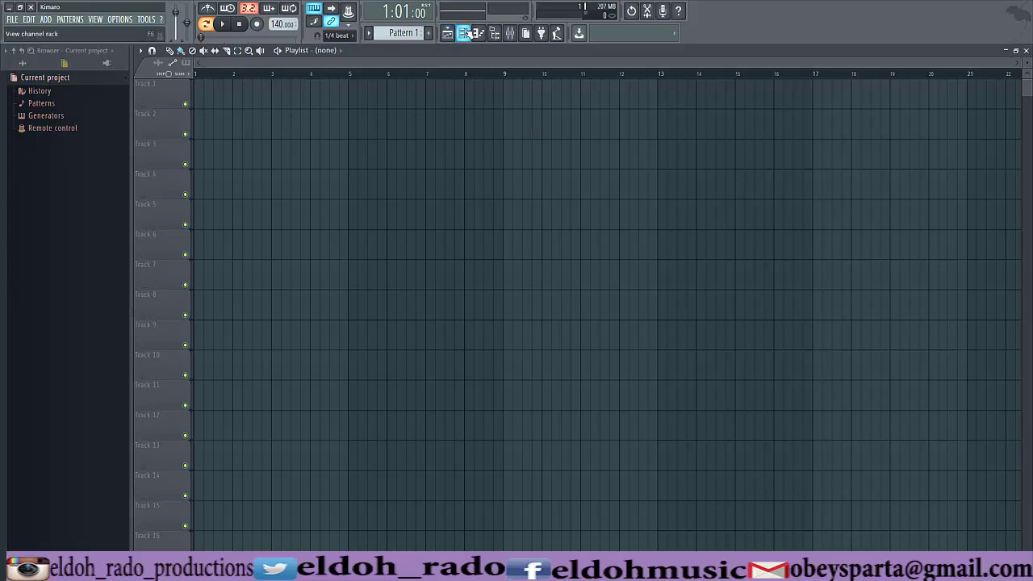
left_click(462, 33)
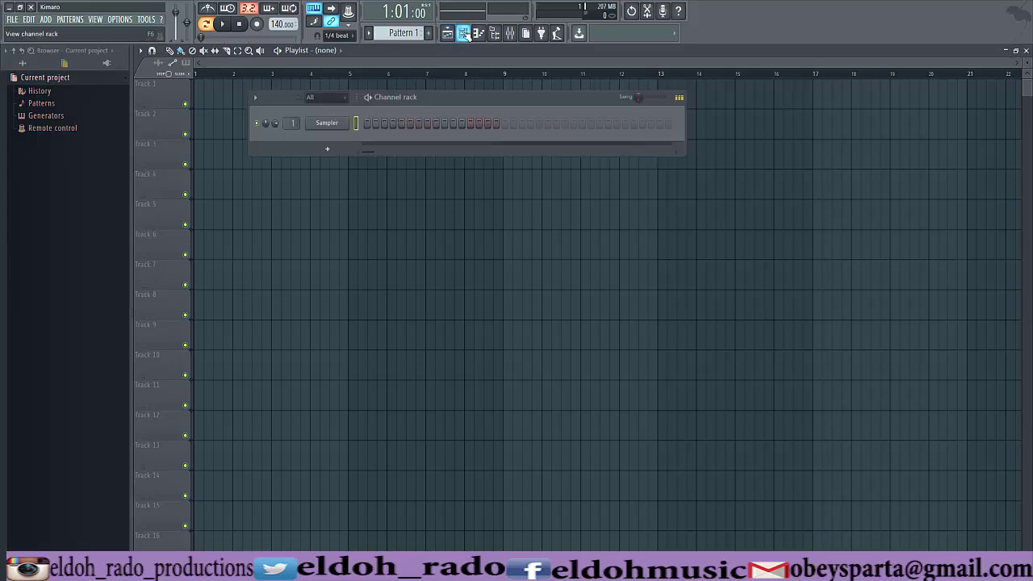
right_click(335, 127)
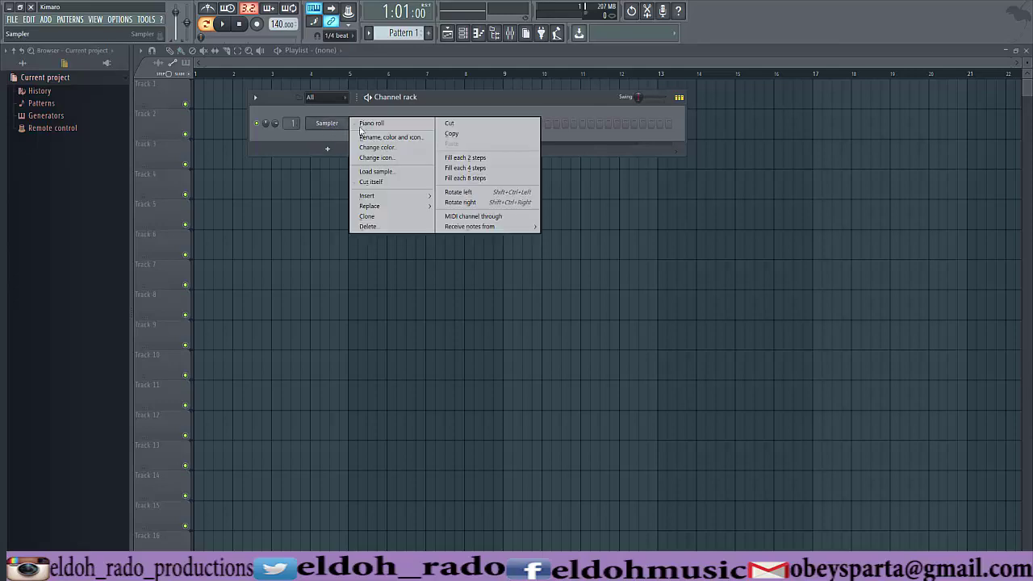
left_click(306, 141)
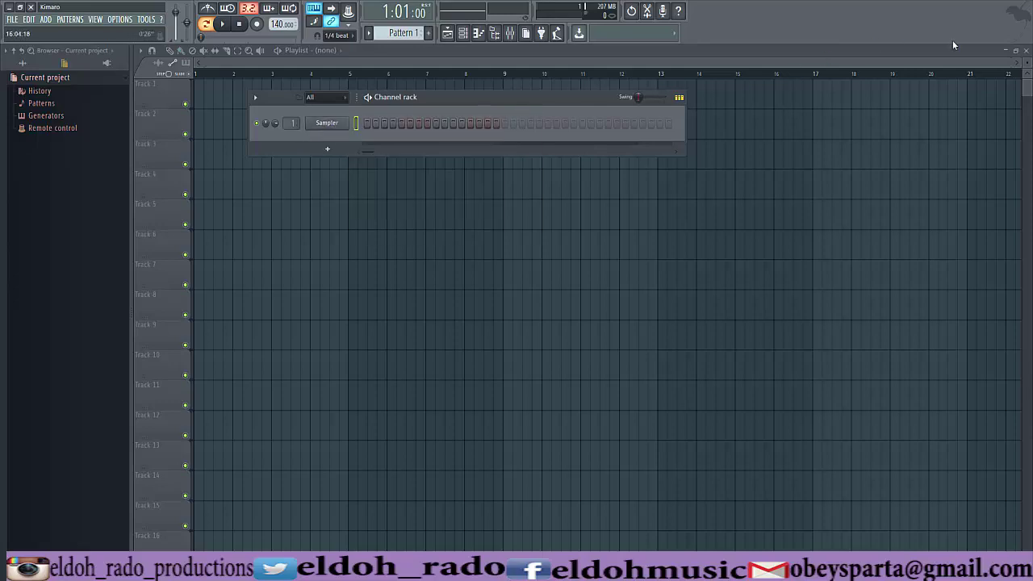
left_click(1027, 51)
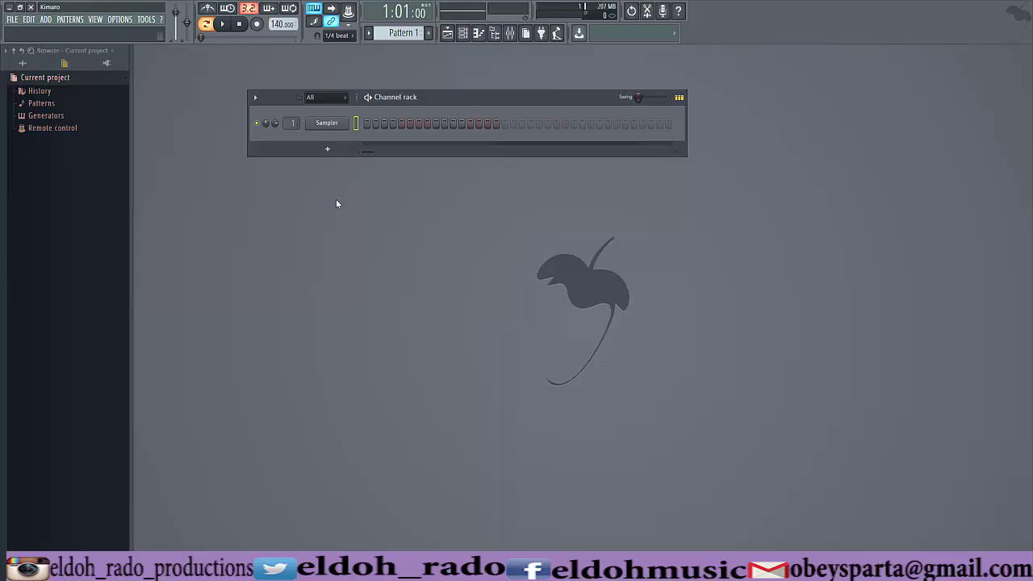
- Open the file settings and view the folder chooser for an extra browser search folder without adding one
left_click(120, 20)
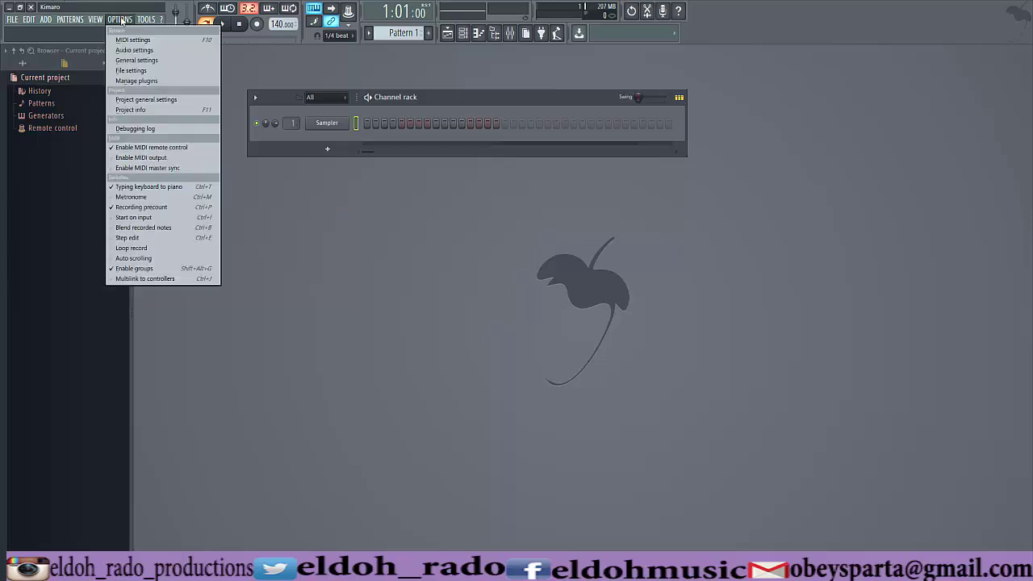
left_click(133, 70)
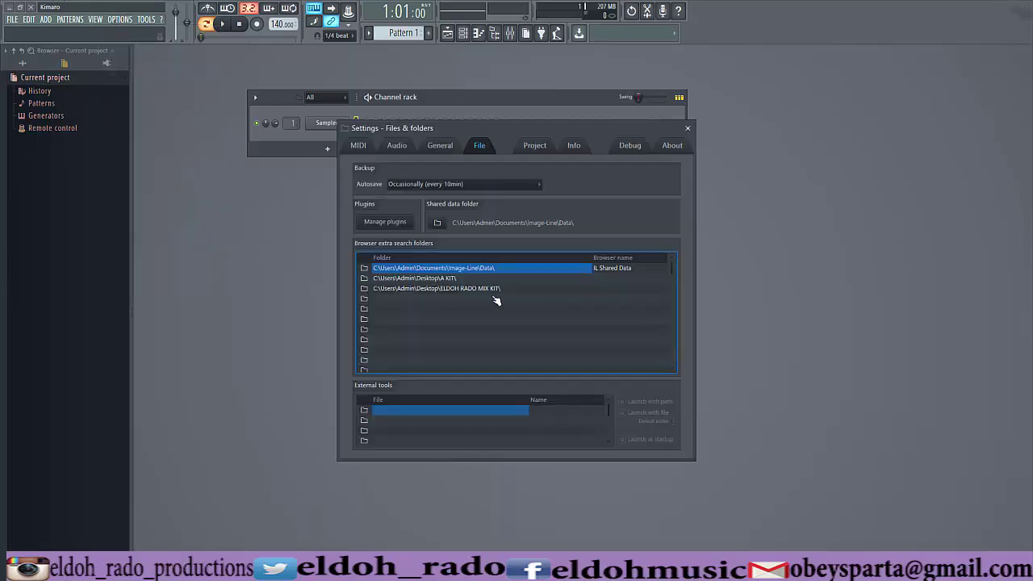
left_click(366, 300)
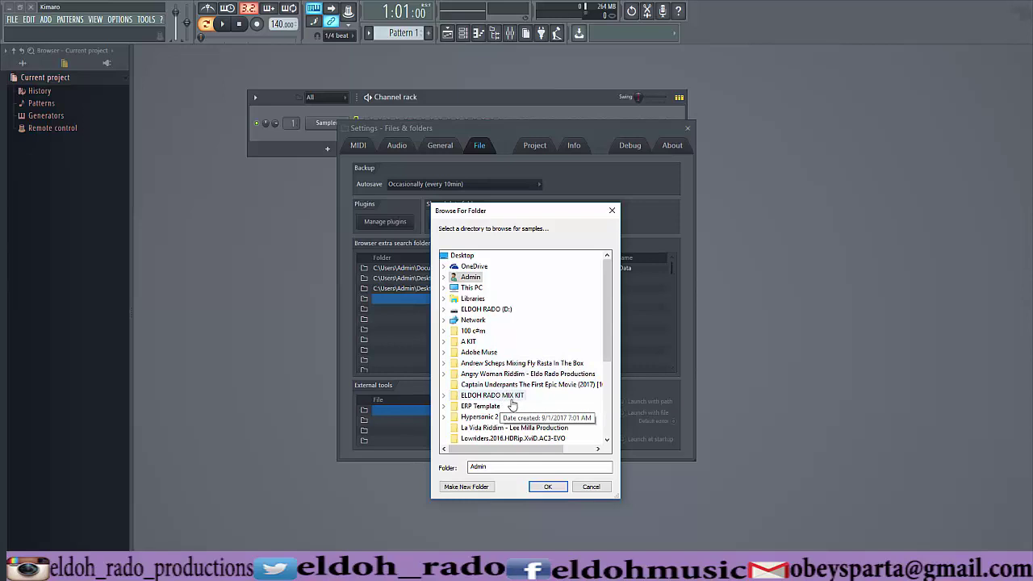
left_click(589, 486)
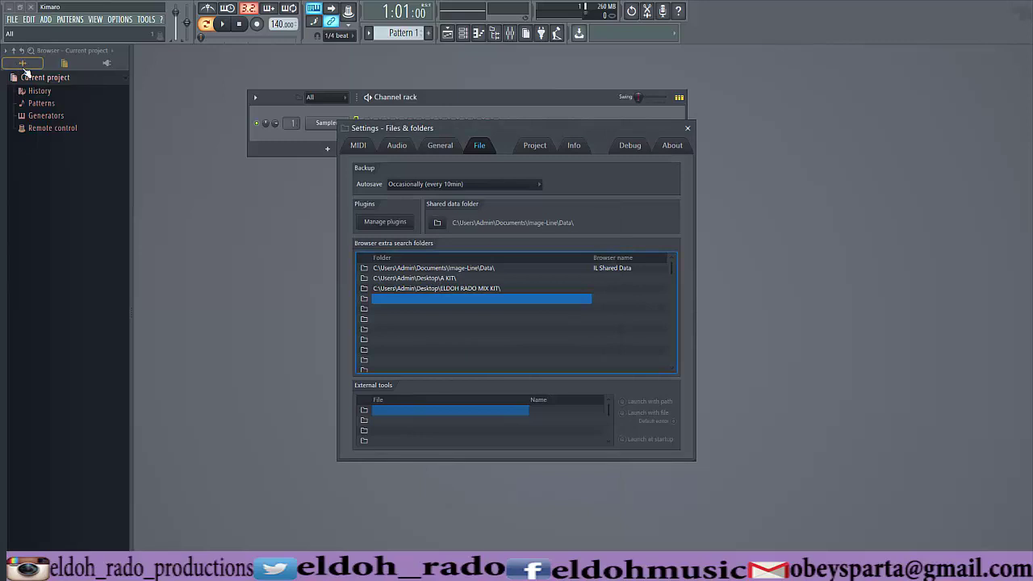
- Show all content in the browser and collapse the ELDOH RADO MIX KIT folder
left_click(24, 66)
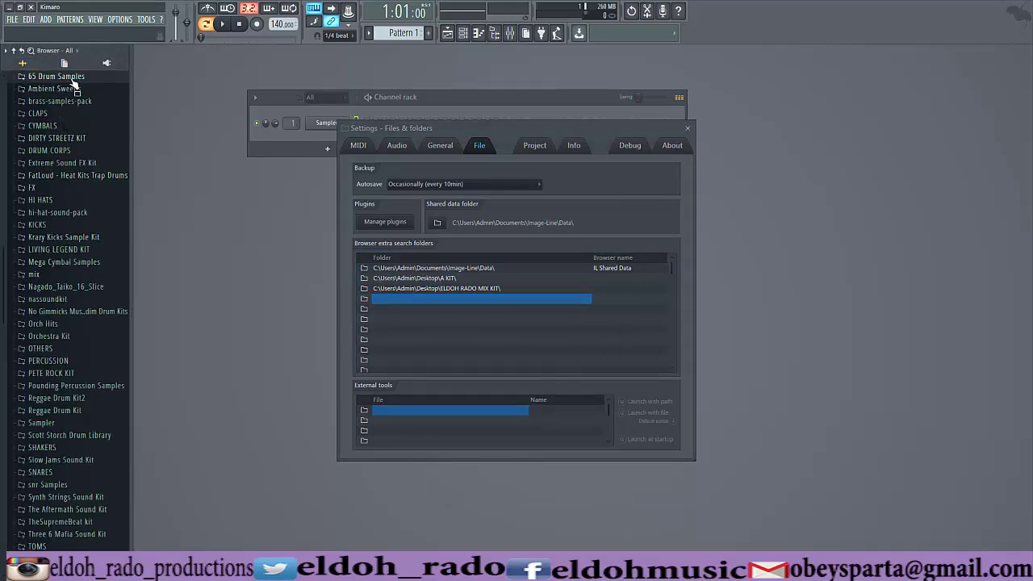
left_click(61, 79)
left_click(61, 78)
left_click(14, 50)
left_click(81, 228)
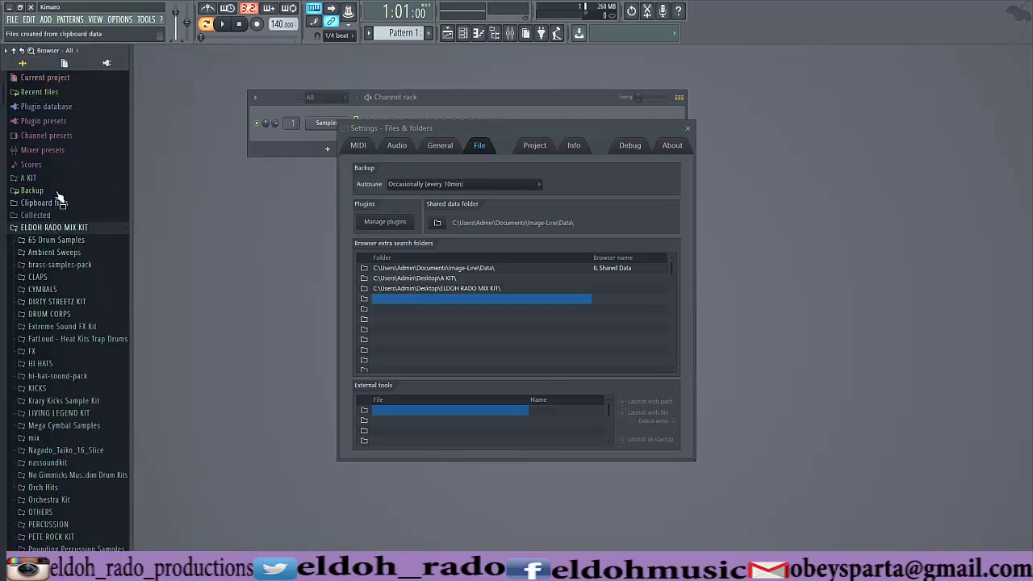
left_click(85, 228)
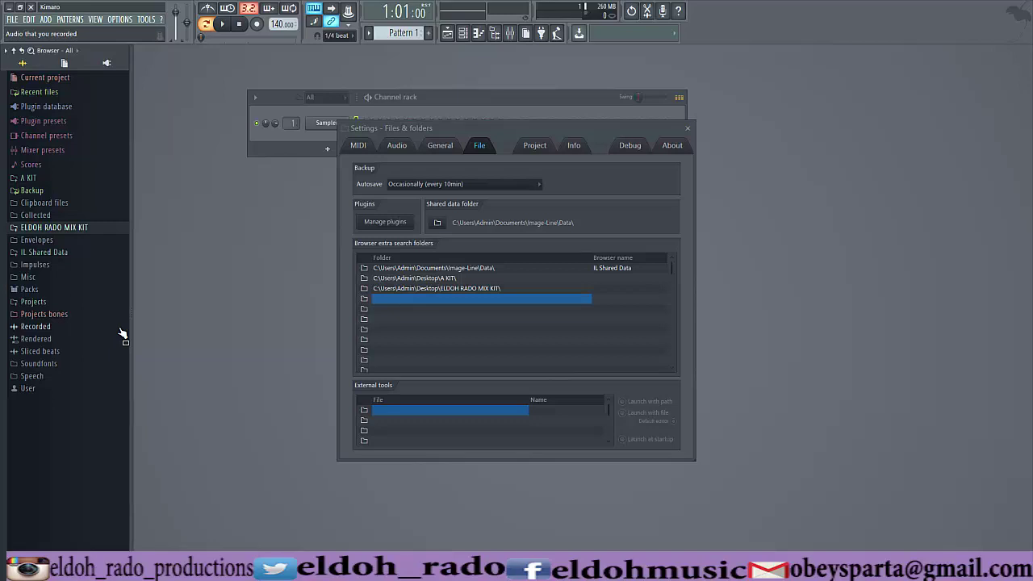
- Look through the Claps, Cymbals, Kicks, Percussion and SFX subfolders of the drum kit inside the A KIT folder
left_click(28, 178)
left_click(76, 190)
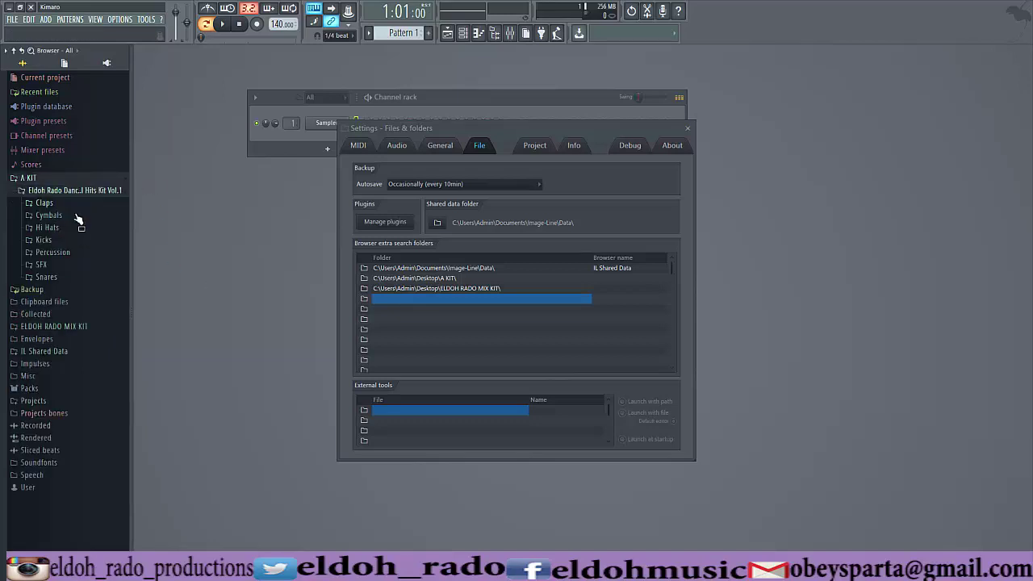
left_click(47, 204)
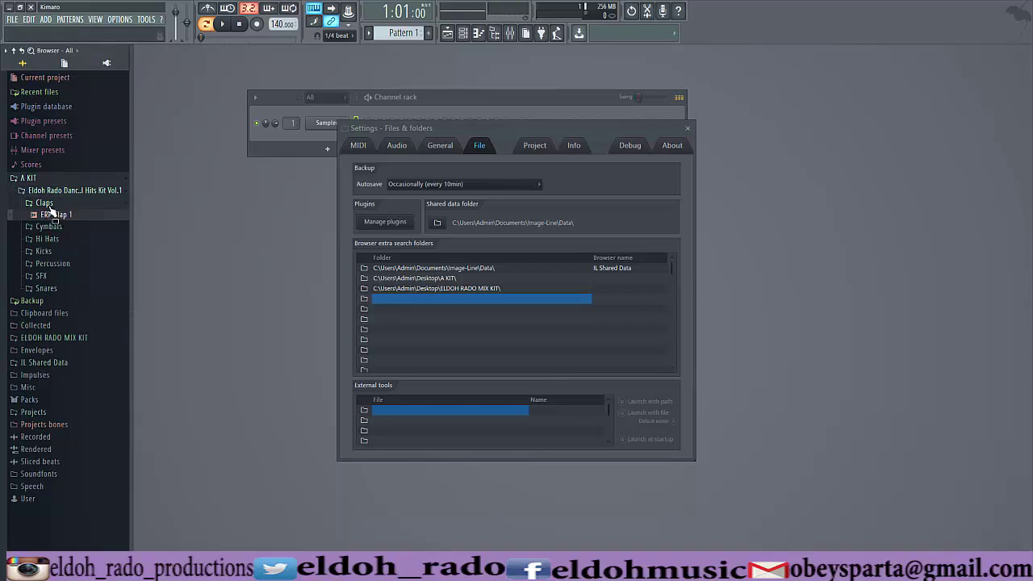
left_click(50, 226)
left_click(49, 240)
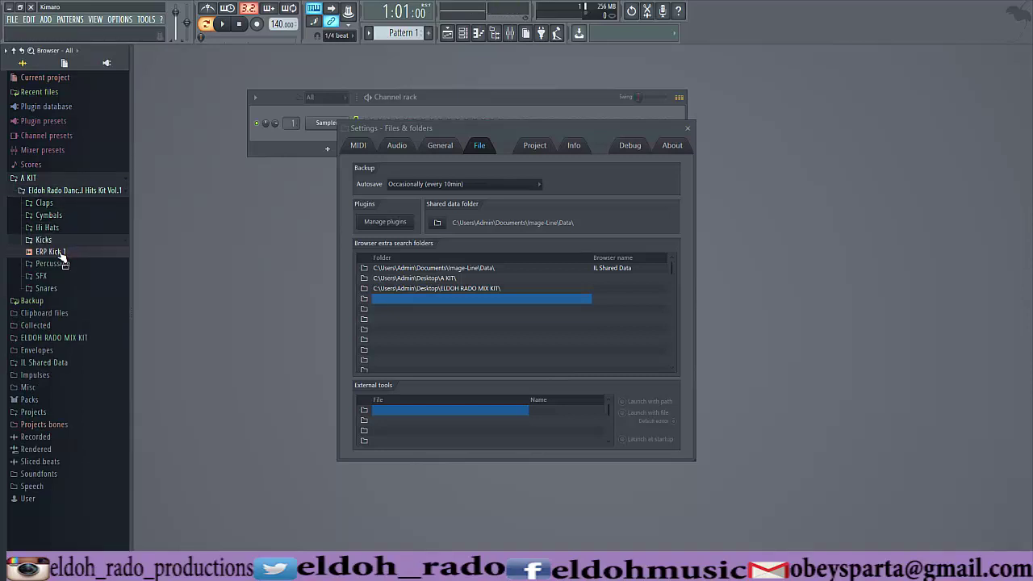
left_click(58, 264)
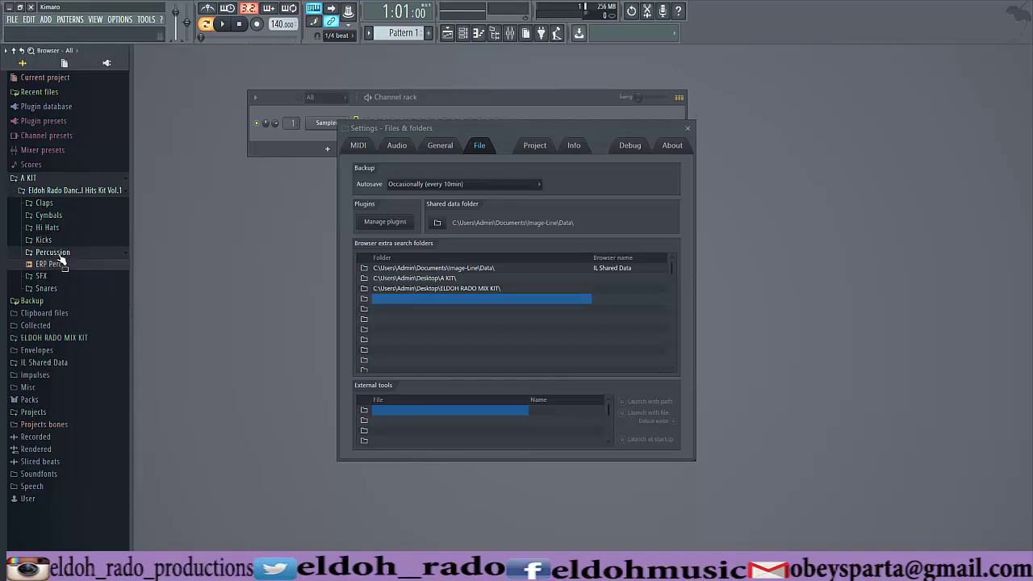
left_click(47, 275)
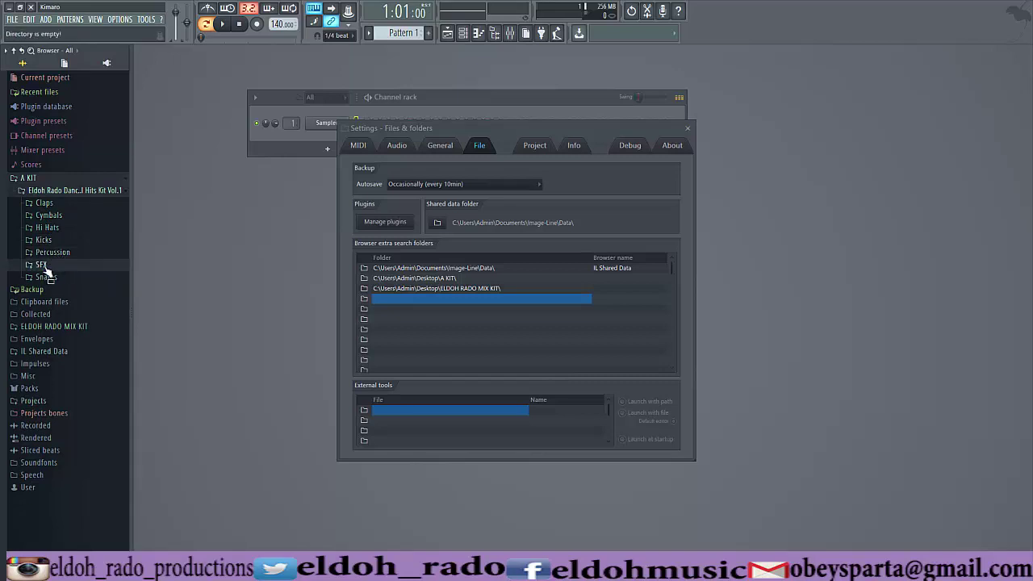
left_click(59, 192)
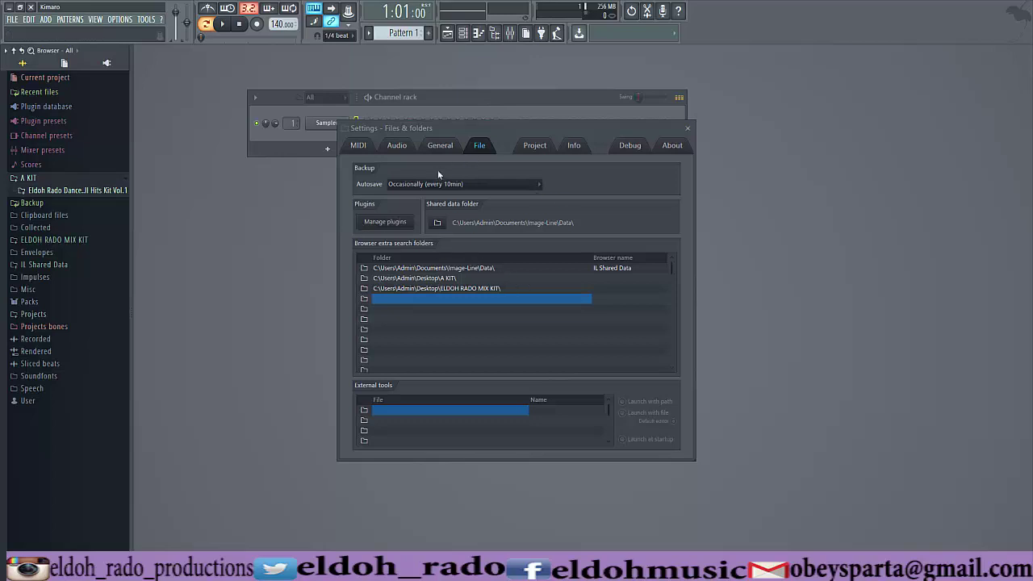
- Review the MIDI input and output settings and the list of available audio devices in the audio settings
left_click(365, 149)
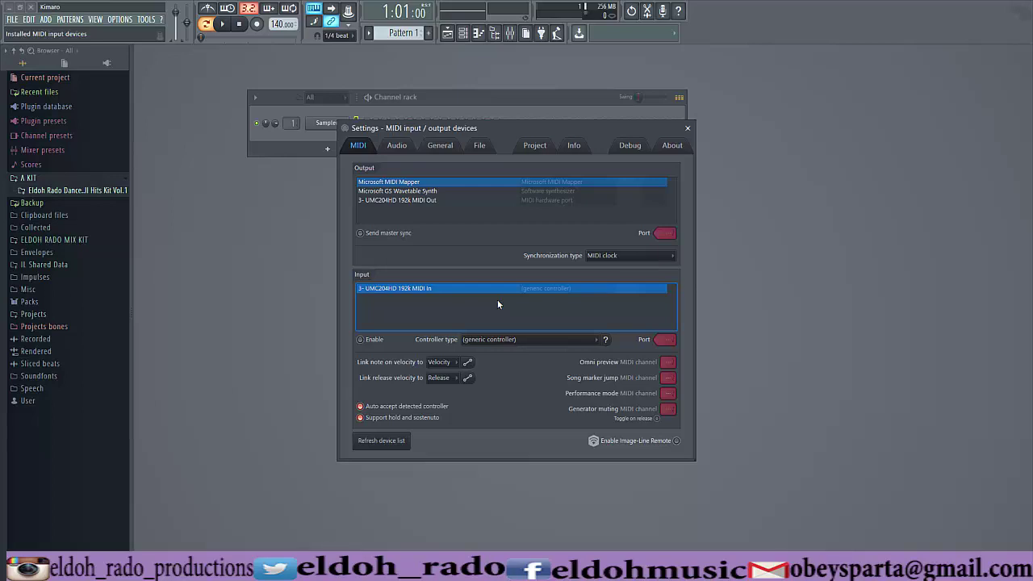
left_click(418, 148)
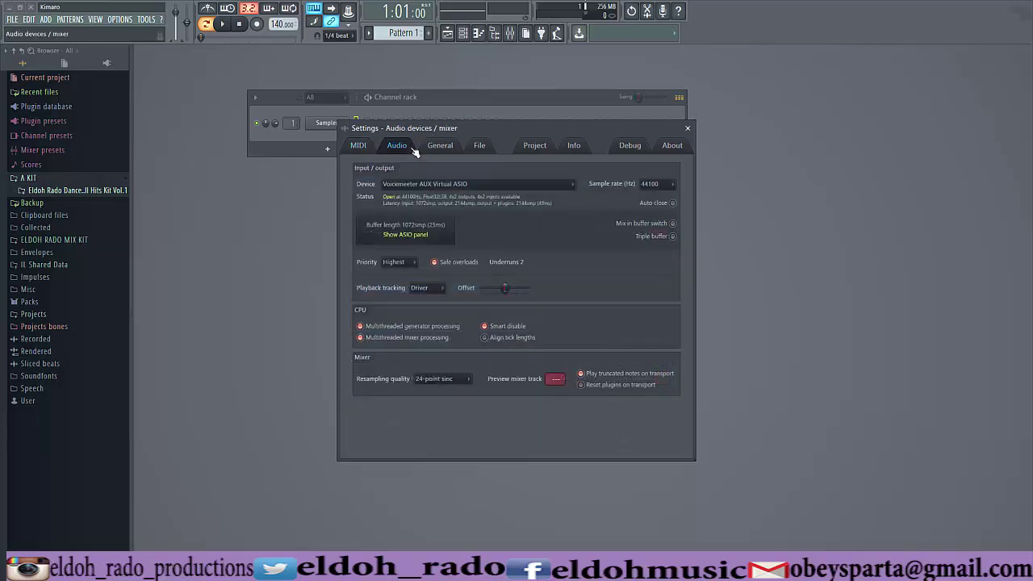
left_click(450, 185)
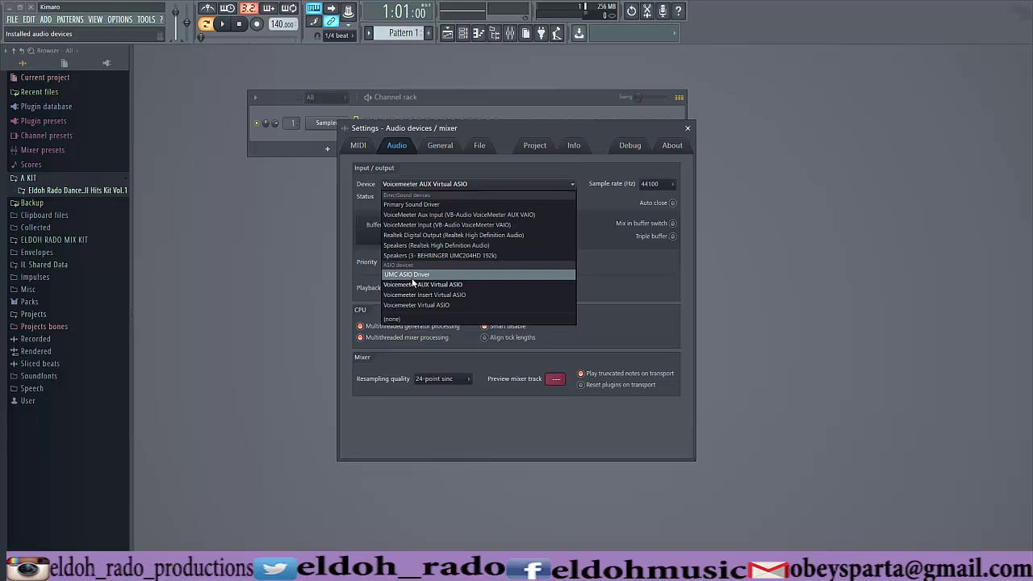
left_click(474, 165)
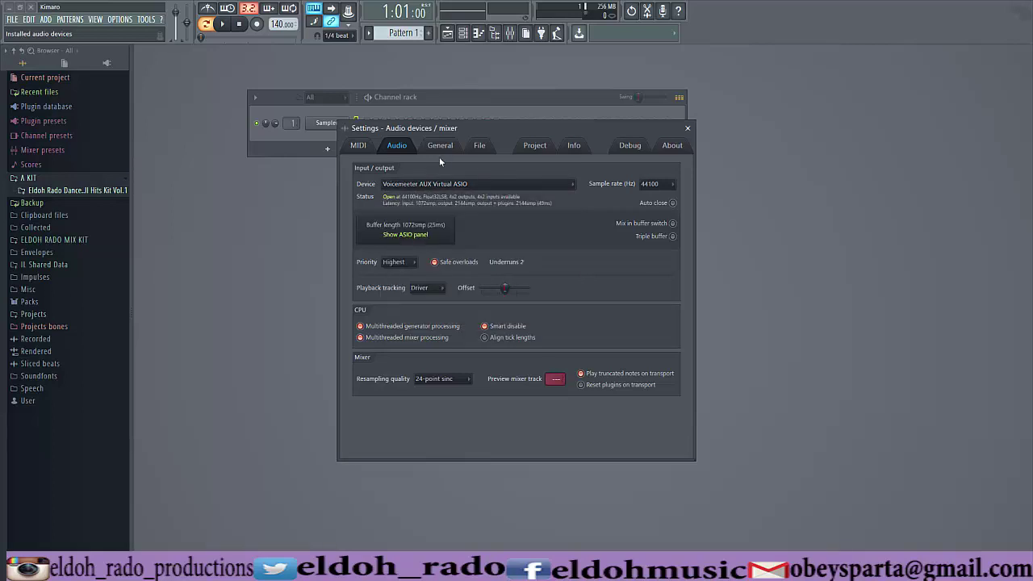
left_click(440, 154)
left_click(399, 150)
- Review the General, File, Project and Info settings, and close the settings window
left_click(440, 147)
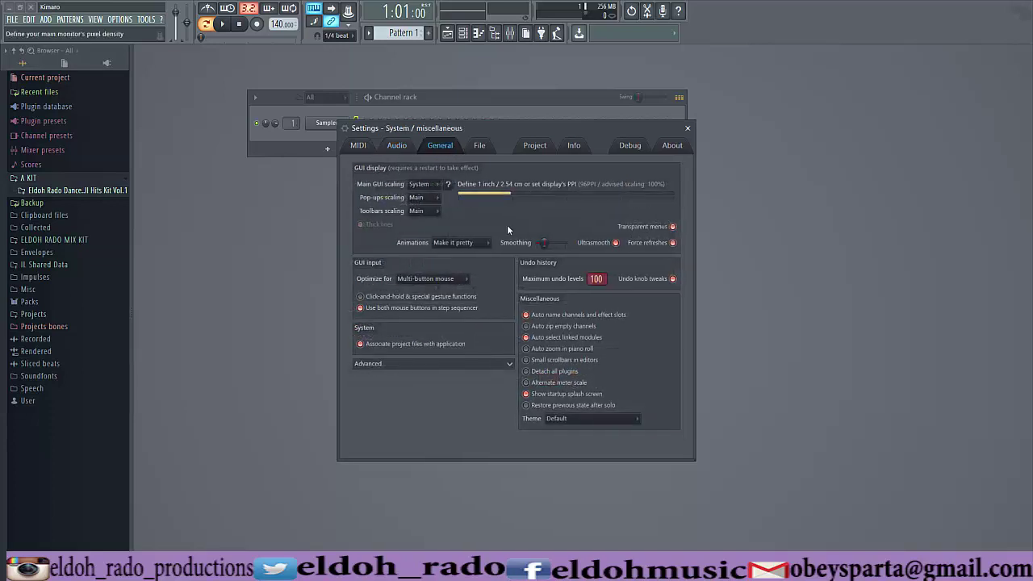
left_click(488, 152)
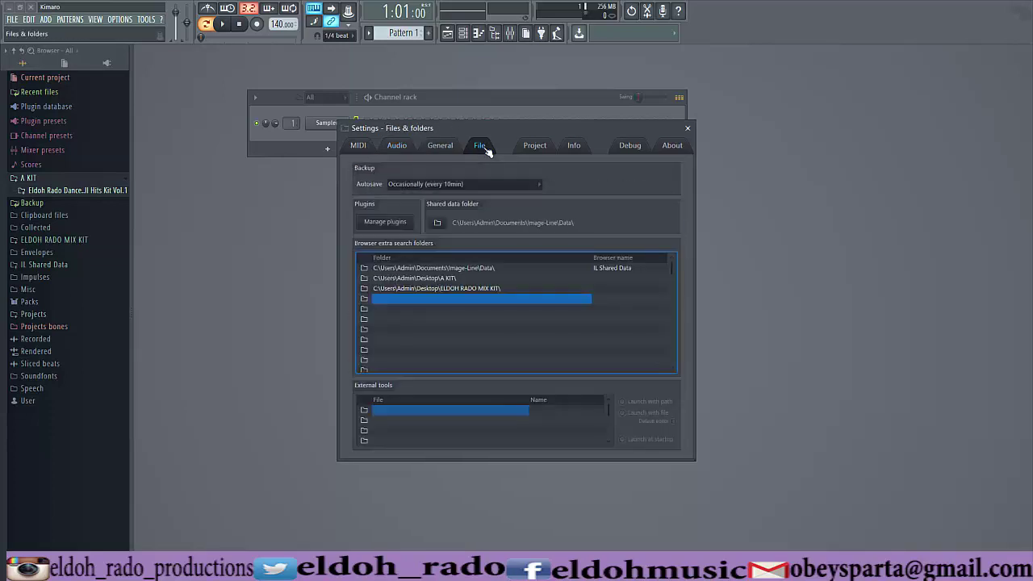
left_click(539, 150)
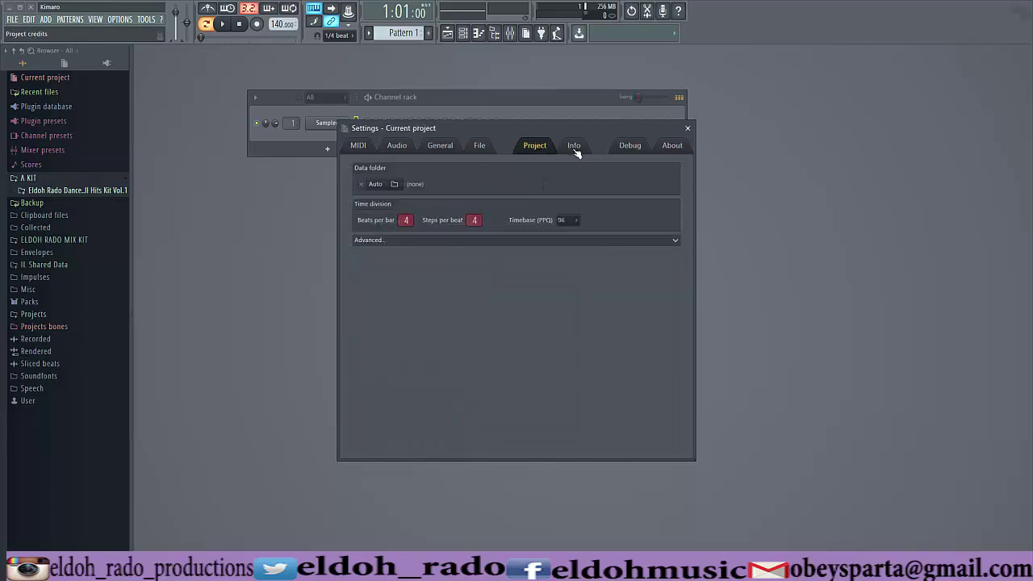
left_click(575, 150)
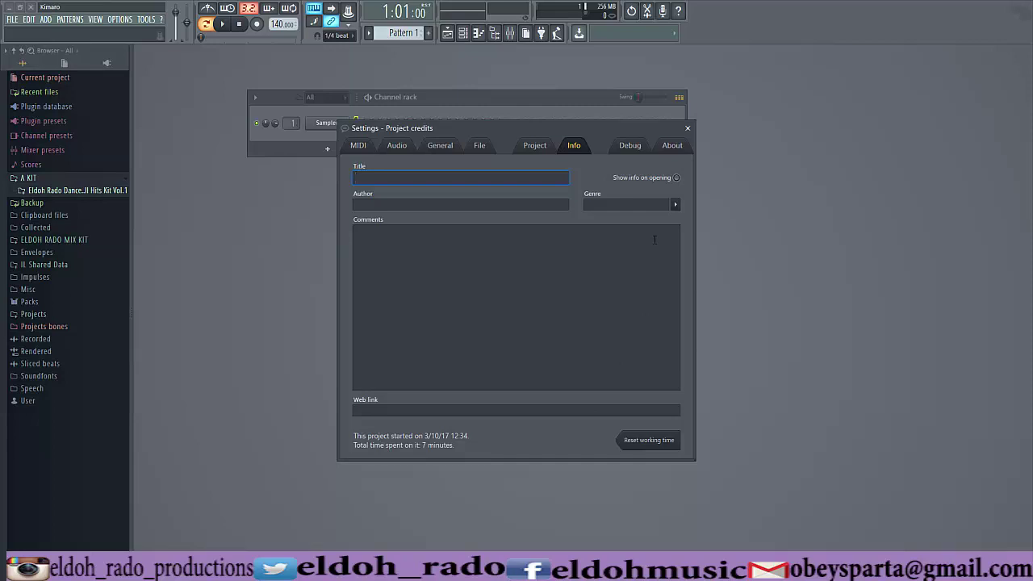
left_click(688, 127)
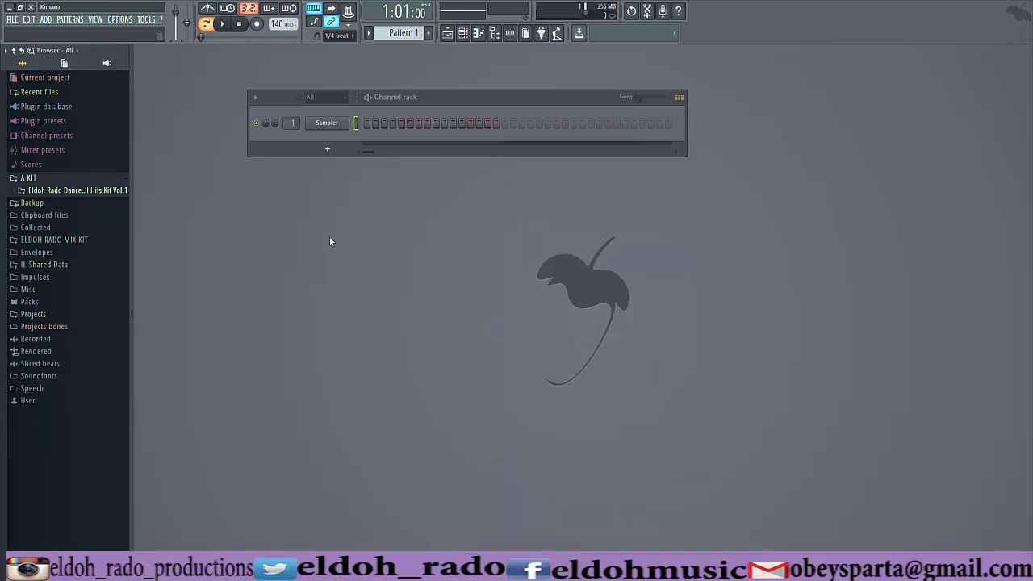
- Show the plugin database collapsed in the browser, and add an ANAx64 instrument channel to the project
left_click(107, 64)
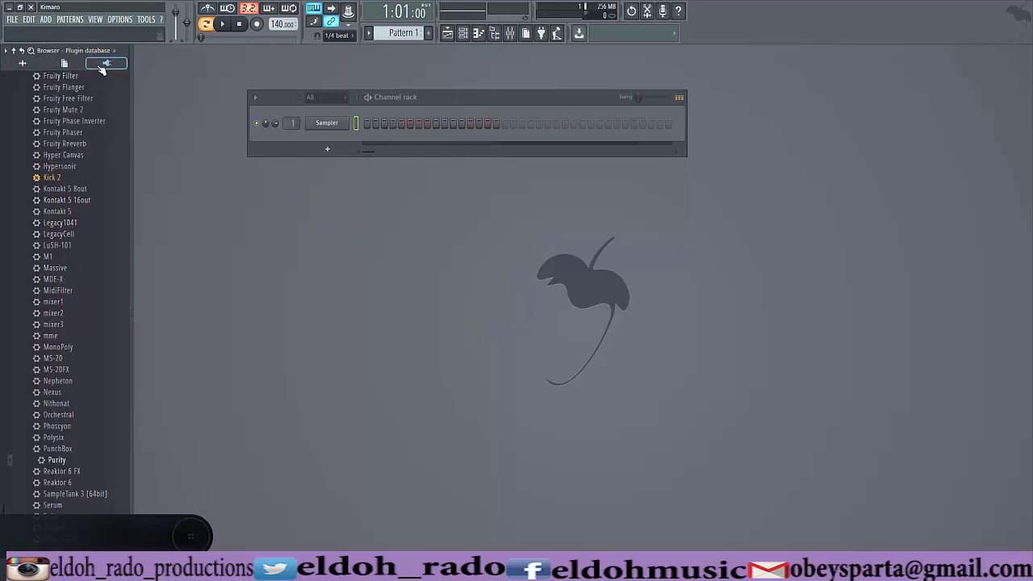
left_click(21, 51)
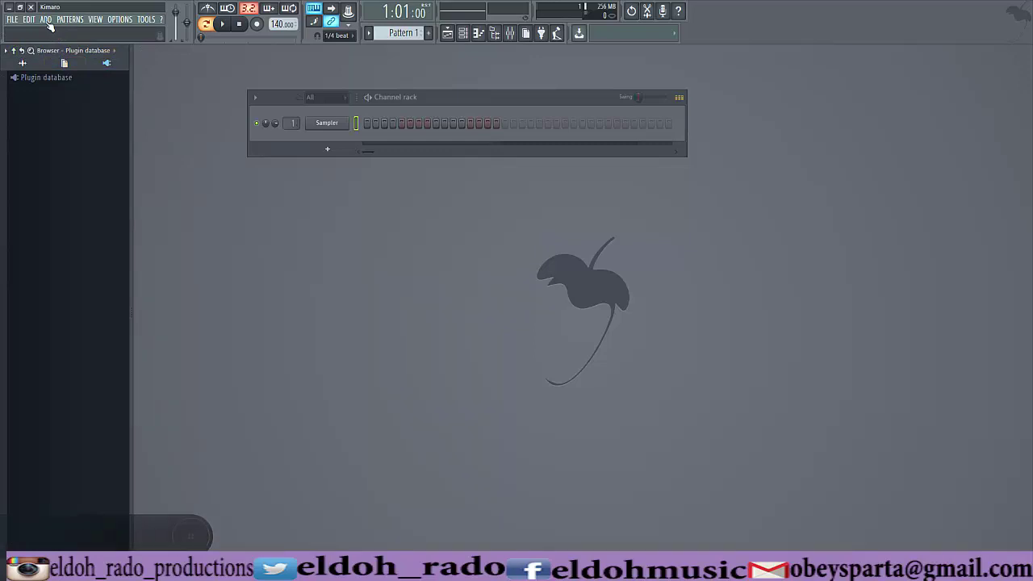
left_click(48, 20)
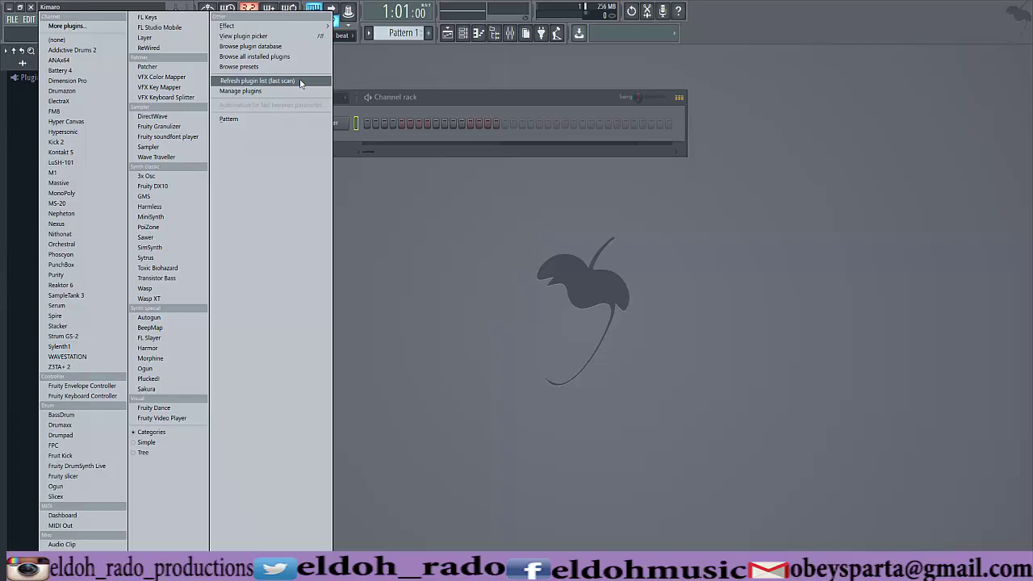
key("Up")
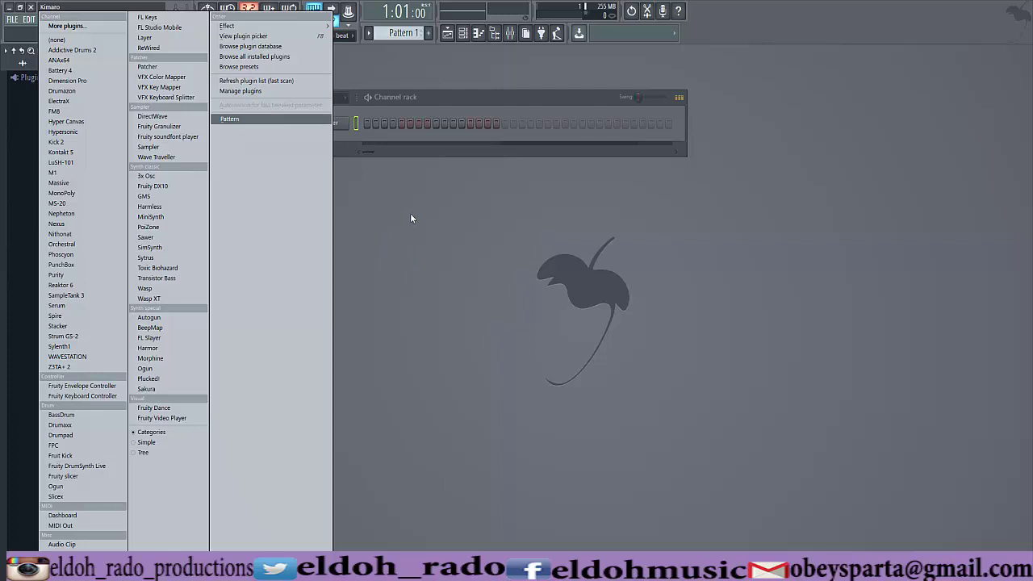
left_click(81, 62)
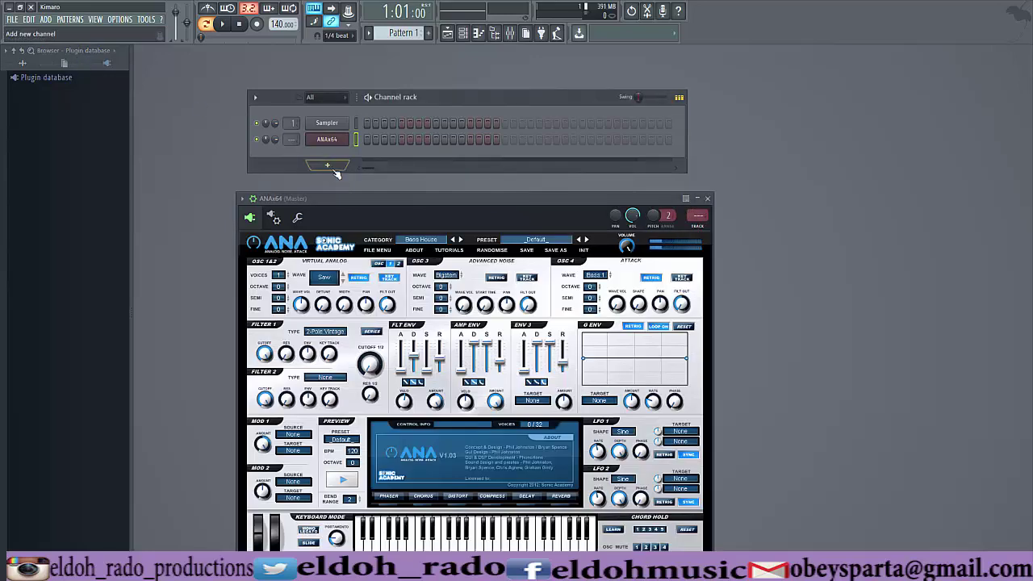
- Add an M1 instrument channel from the Channel rack
left_click(331, 168)
left_click(327, 166)
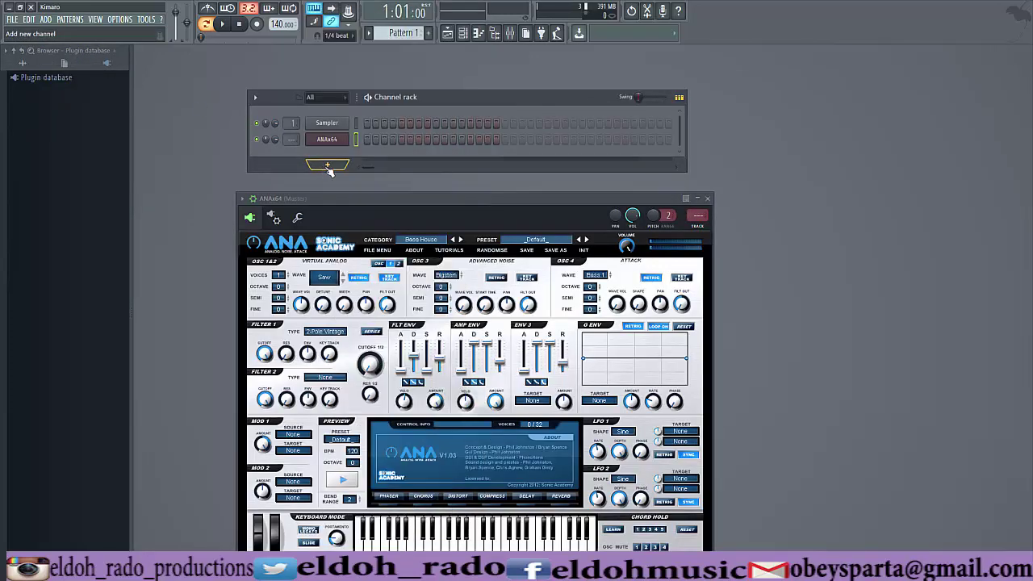
left_click(328, 168)
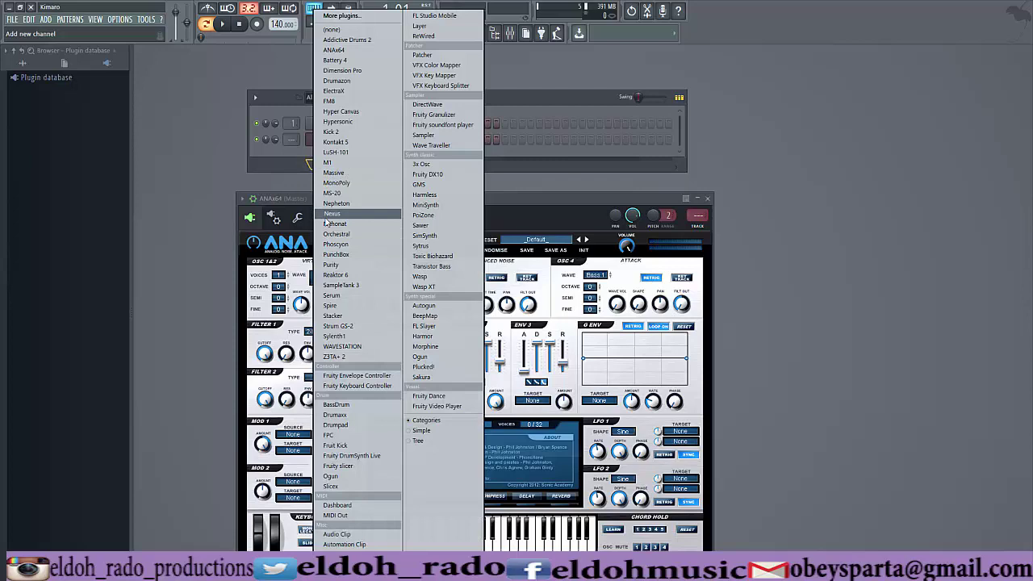
left_click(344, 164)
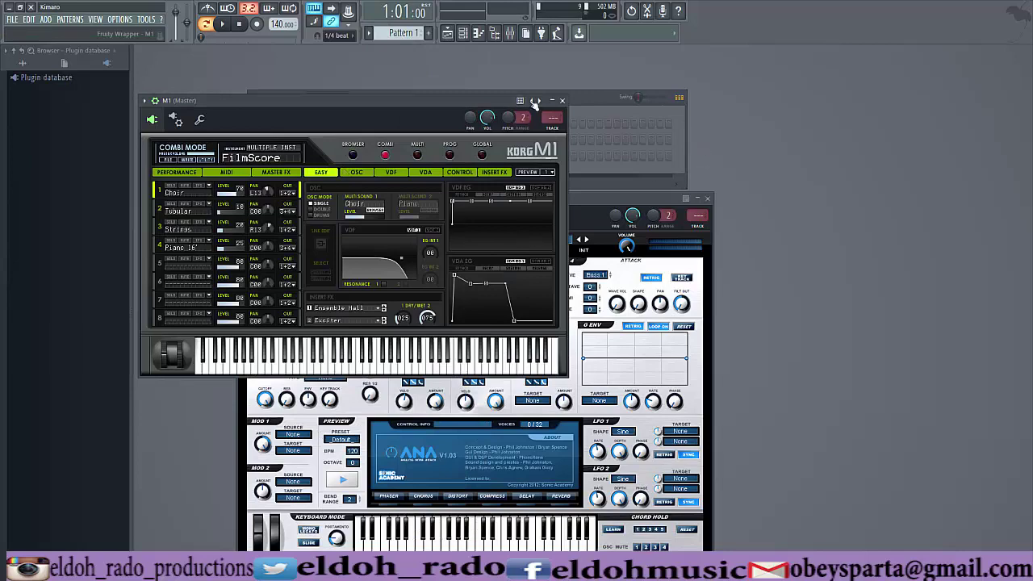
- Open the M1 channel's piano roll and place the notes C5, F#5 and B5 at the start of the pattern
left_click_drag(536, 103, 535, 340)
right_click(323, 160)
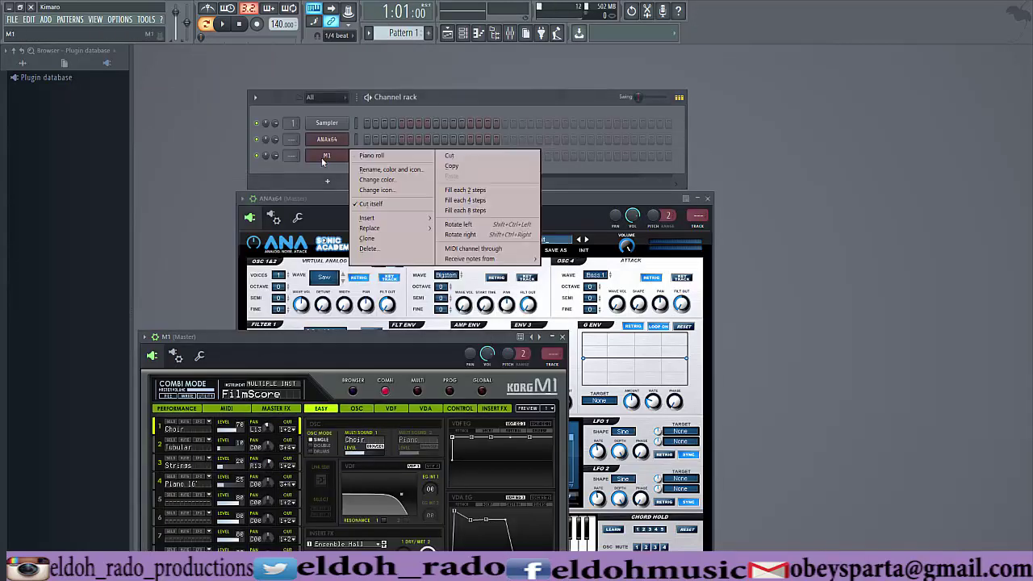
left_click(373, 156)
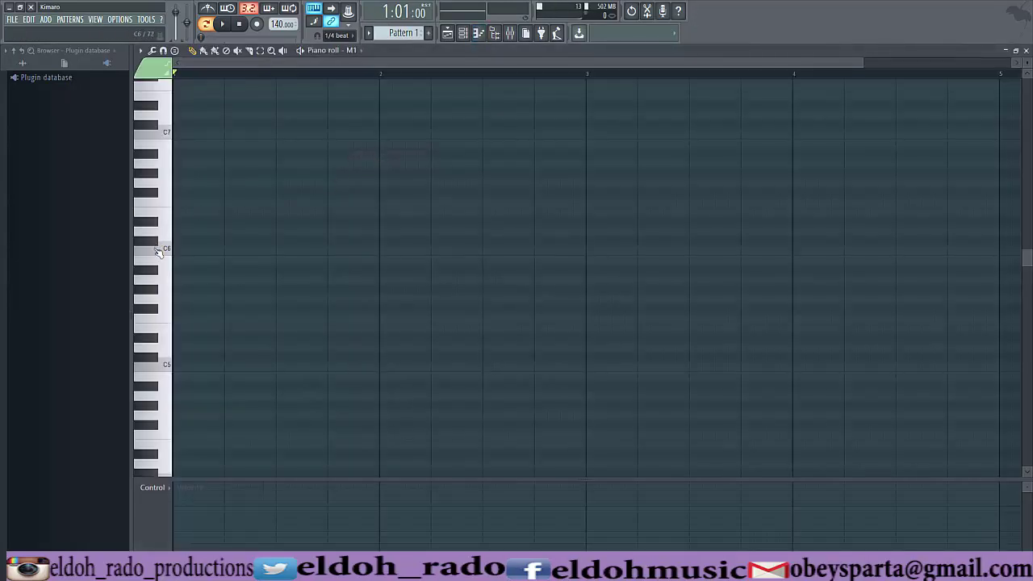
left_click(165, 334)
left_click(179, 367)
left_click(179, 308)
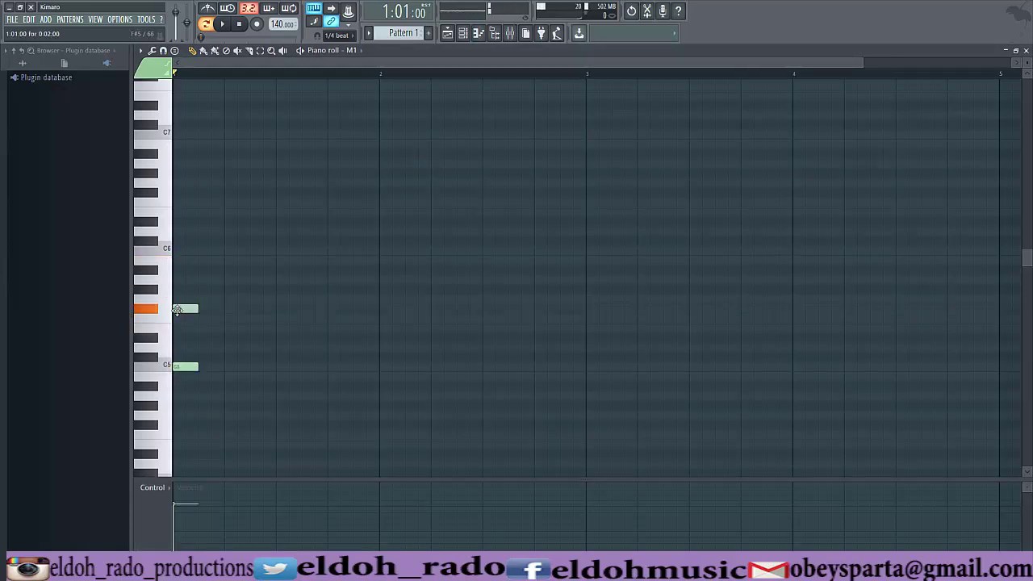
left_click(192, 260)
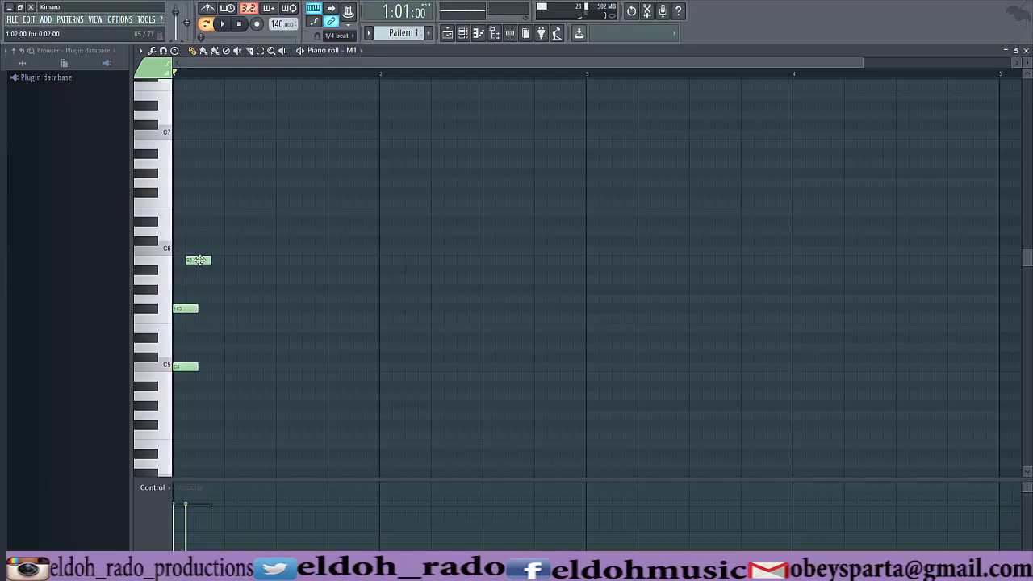
left_click_drag(193, 261, 181, 262)
- Delete the three notes from the M1 piano roll
right_click(181, 262)
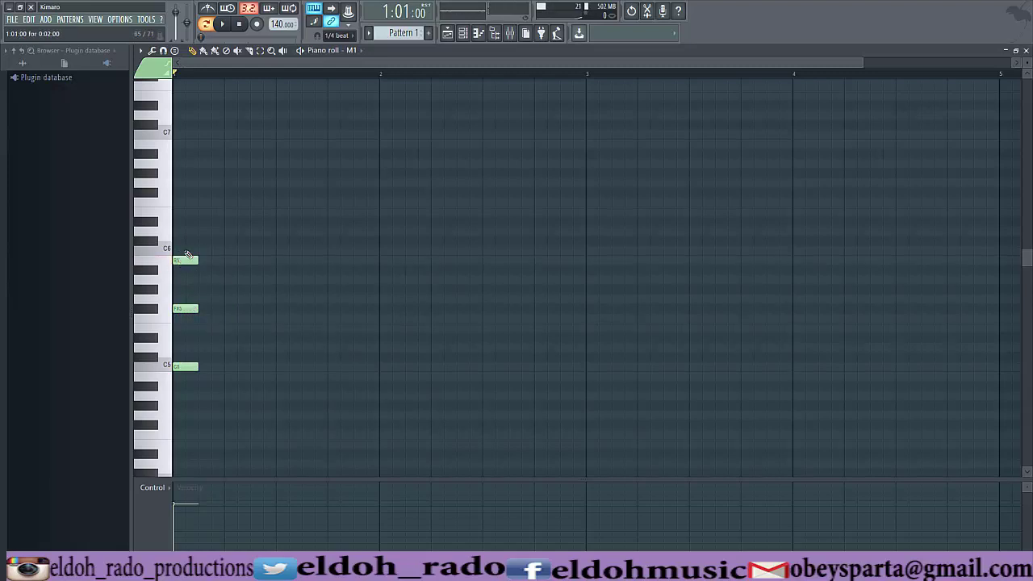
right_click(195, 367)
right_click(189, 308)
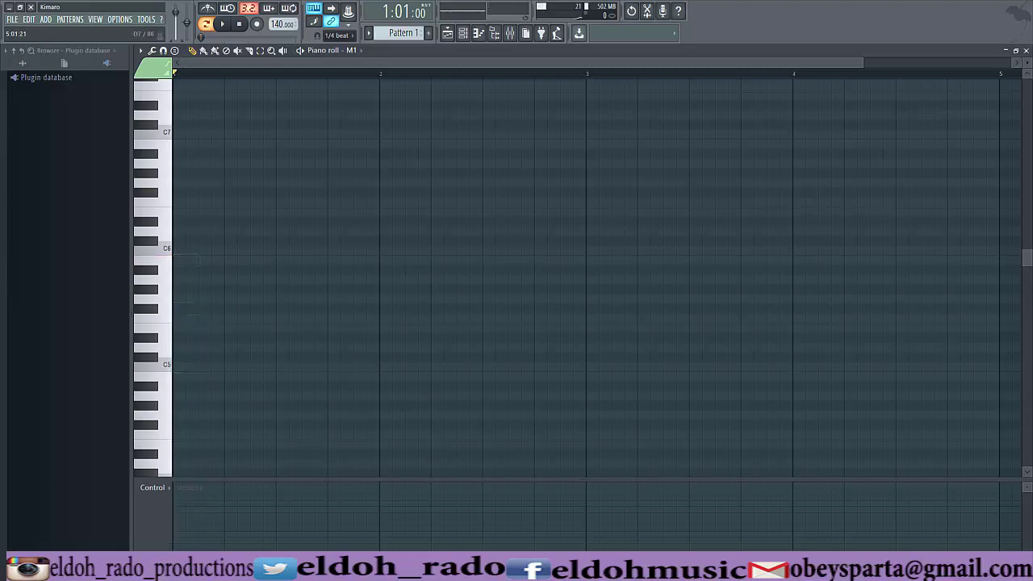
- Close the piano roll and the M1 and ANAx64 plugin windows
left_click(1026, 51)
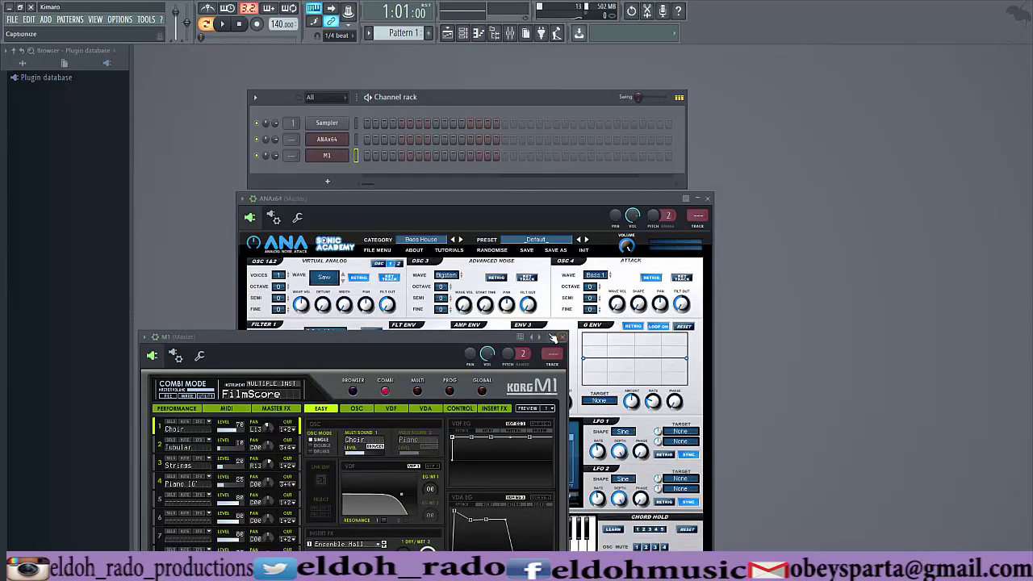
left_click(563, 337)
left_click(708, 199)
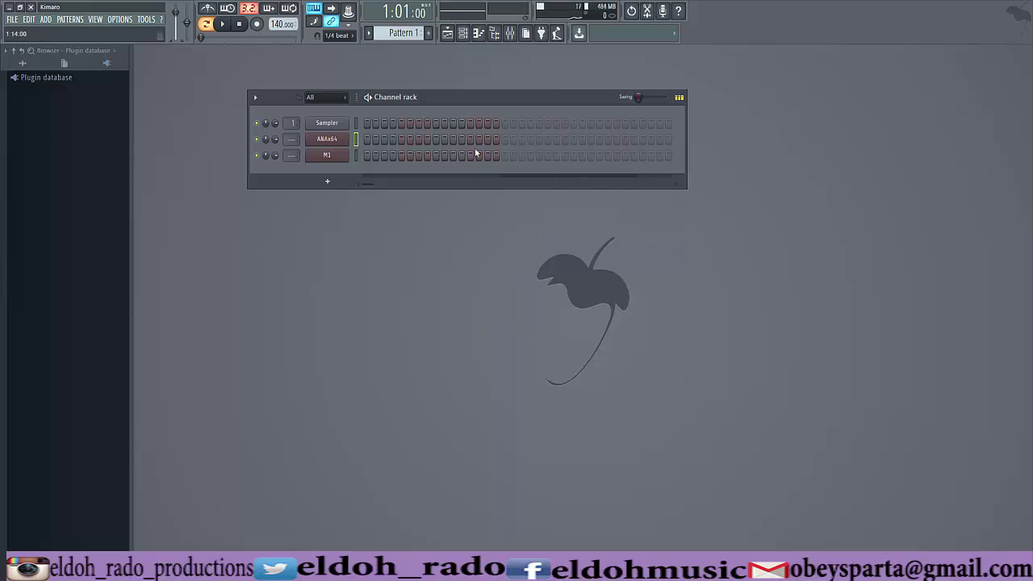
- Load the ERP Clap 1 sample from the A KIT Claps folder onto the Sampler channel
left_click(23, 64)
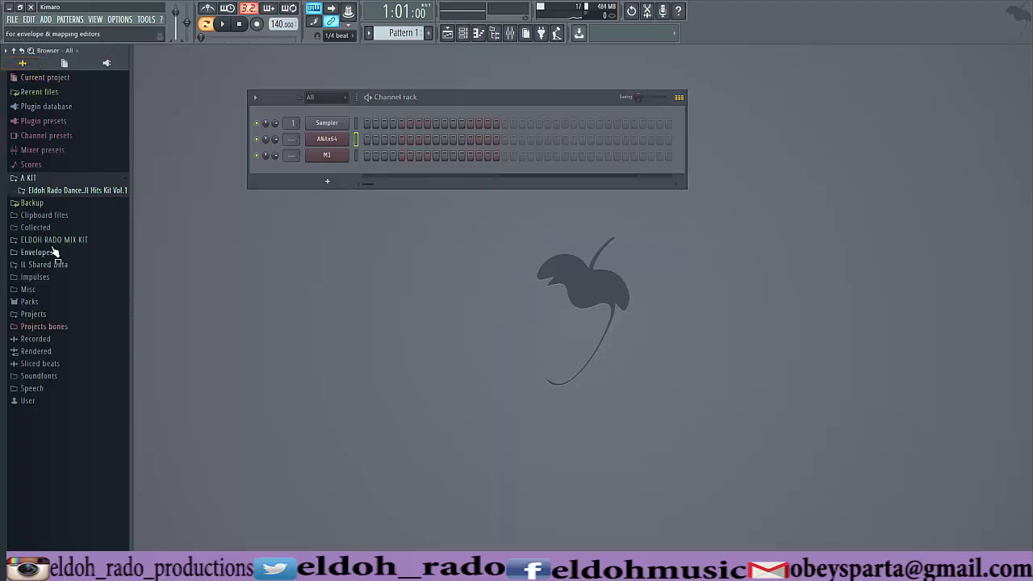
left_click(64, 191)
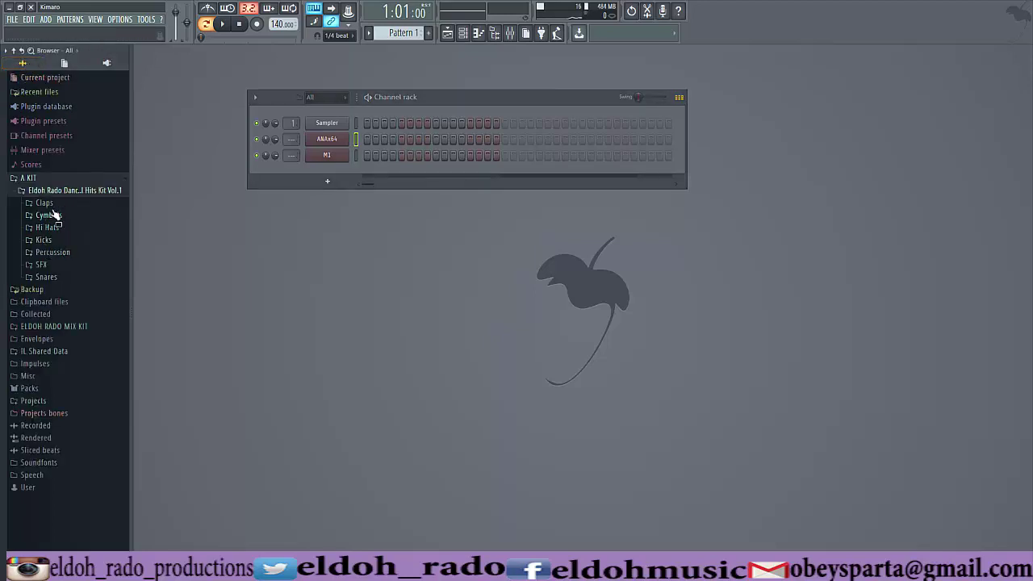
left_click(44, 203)
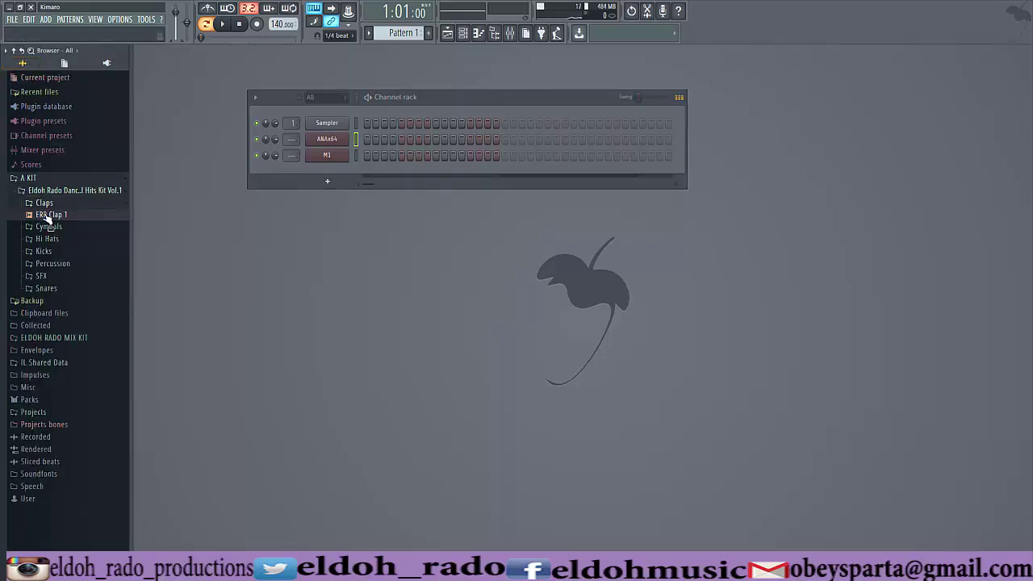
left_click_drag(47, 216, 362, 125)
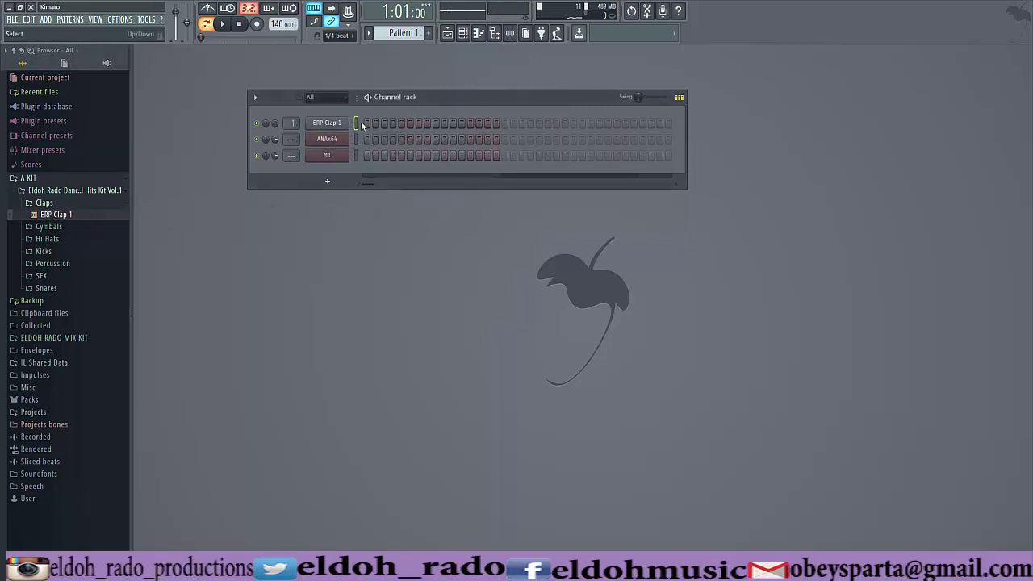
- Sequence ERP Clap 1 on steps 1, 4, 9 and 12 of Pattern 1
left_click(367, 123)
left_click(392, 123)
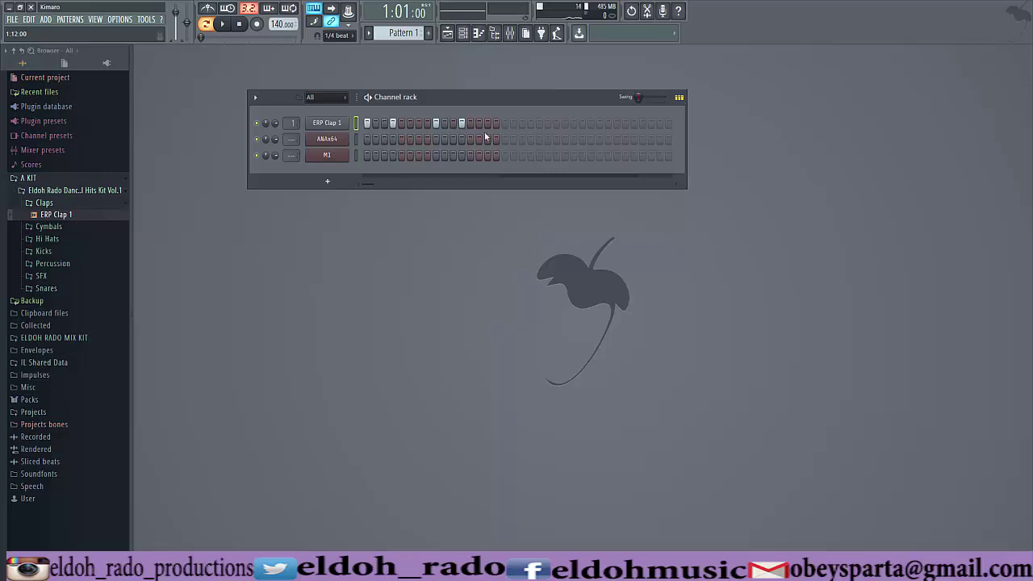
left_click(505, 123)
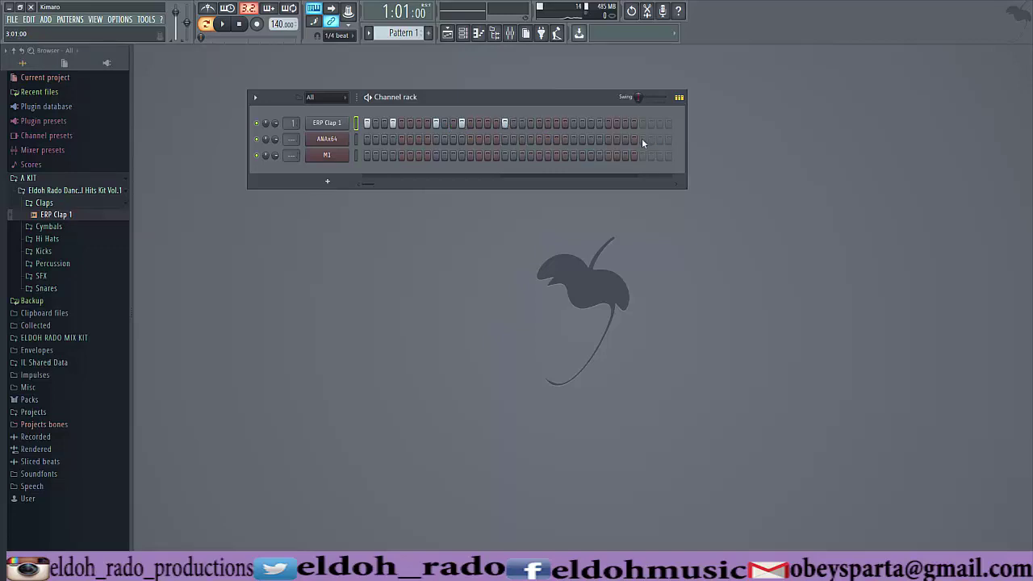
left_click(505, 123)
- Set the project tempo to 103 BPM and play the clap pattern
right_click(280, 24)
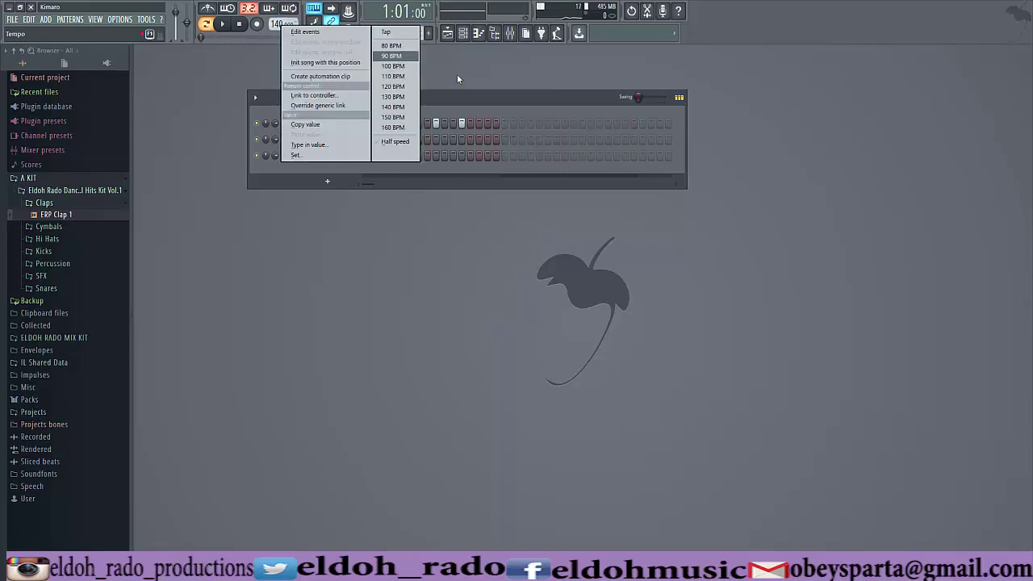
left_click(404, 67)
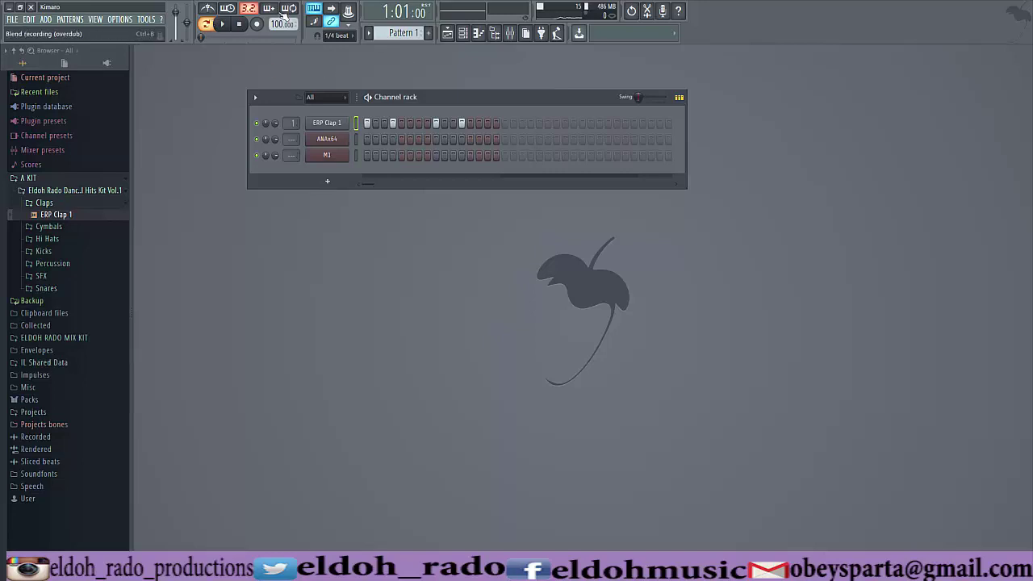
scroll(282, 24, "up", 3)
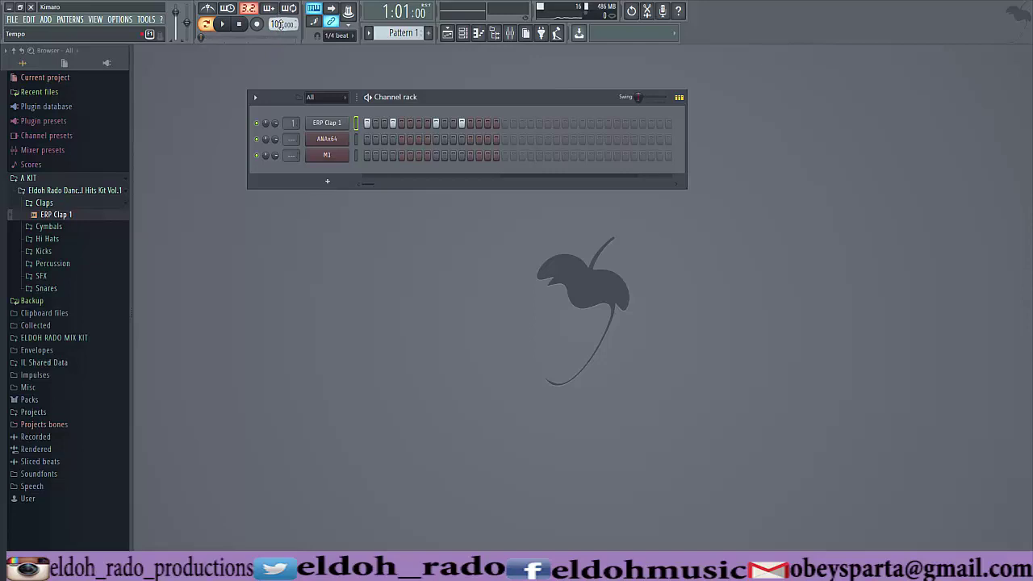
left_click_drag(281, 25, 281, 27)
key("space")
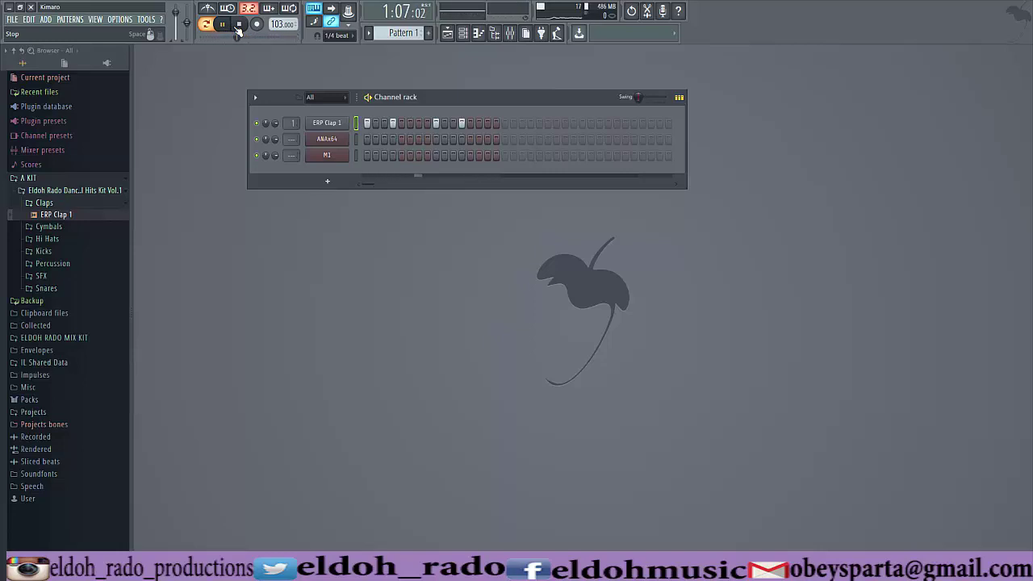
- Add the ERP Kick 1 sample from the Kicks folder as a new channel below M1
left_click(47, 203)
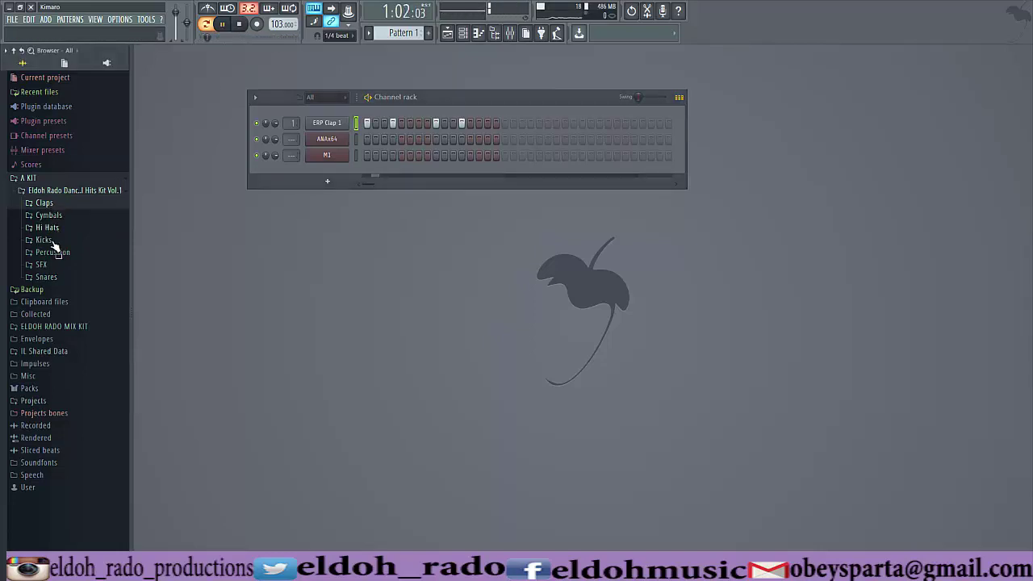
left_click(50, 240)
left_click(57, 252)
left_click_drag(57, 257, 340, 167)
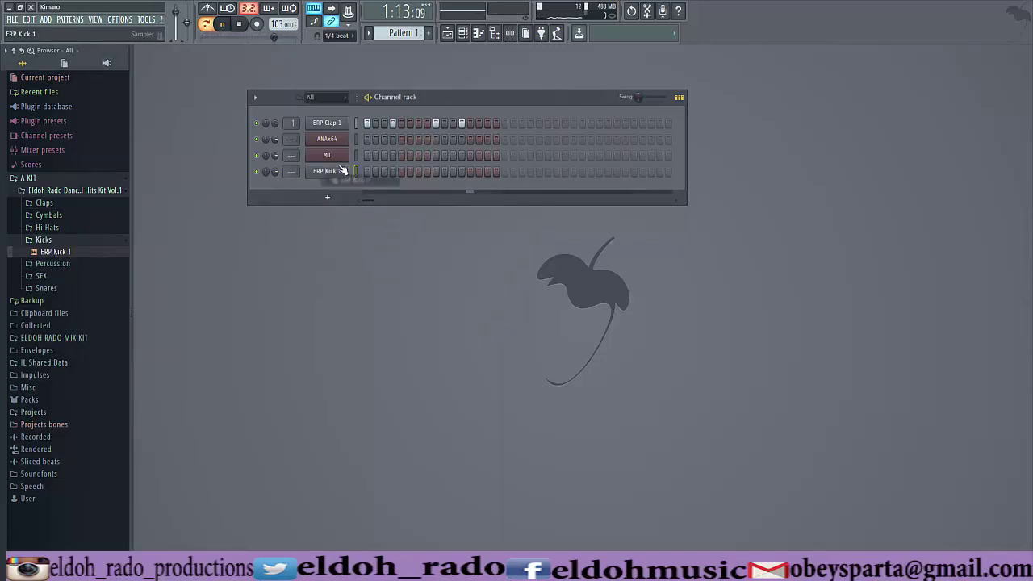
- Try ERP Kick 1 hits on steps 1, 7 and 6, replacing each in turn, and finally on steps 5 and 13
left_click(368, 172)
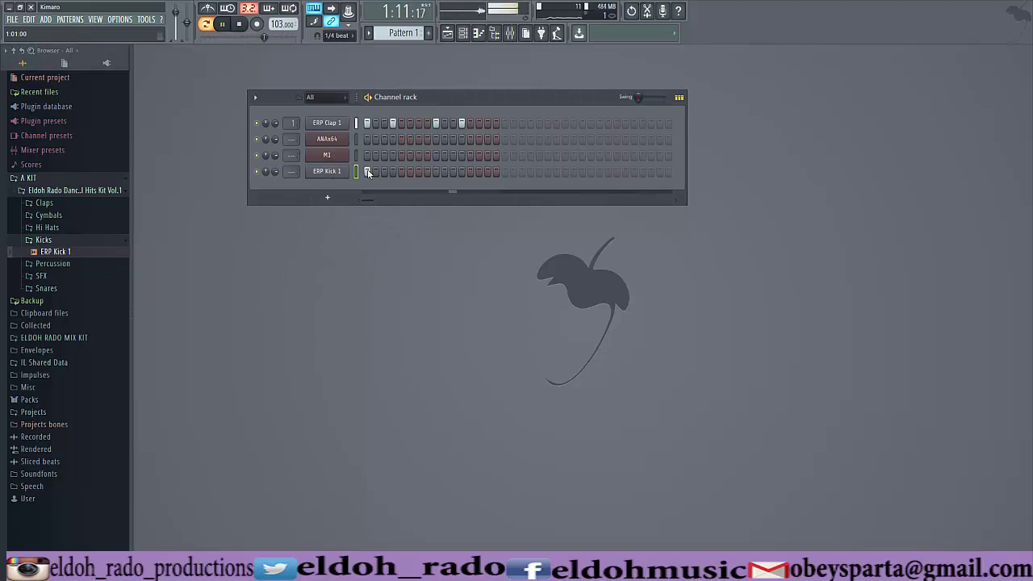
left_click(369, 172)
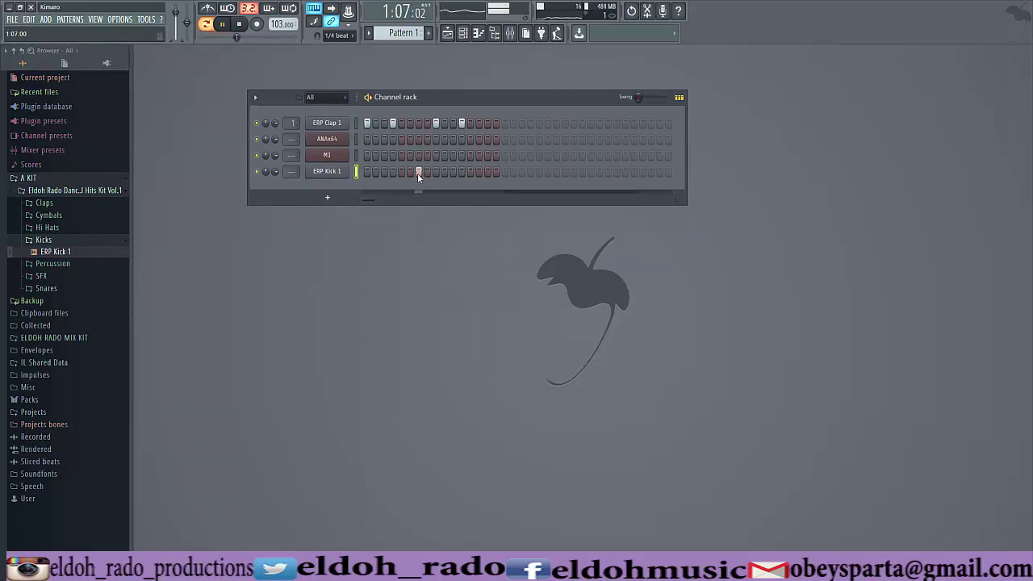
left_click(409, 171)
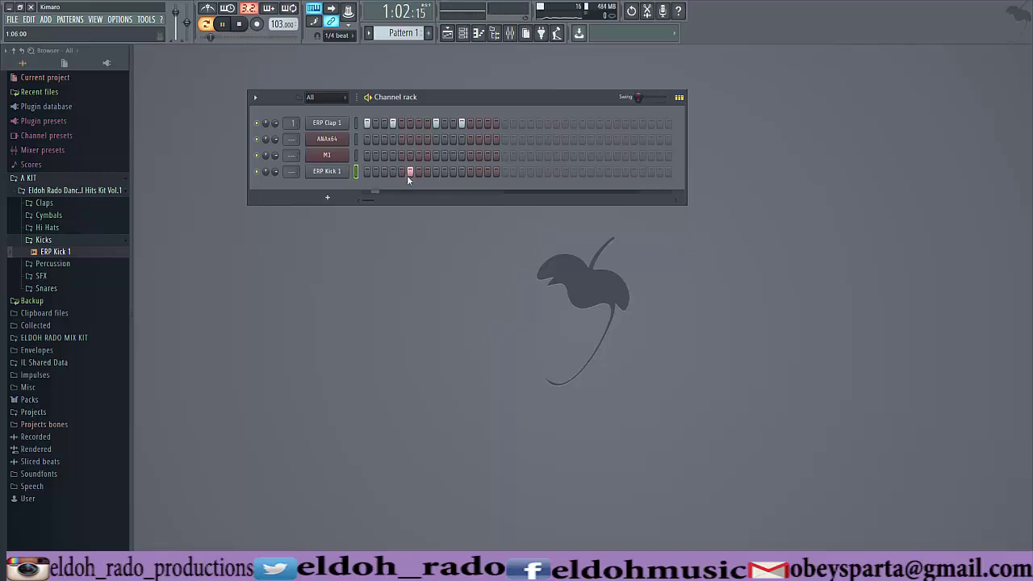
left_click(407, 174)
left_click(402, 172)
left_click(471, 171)
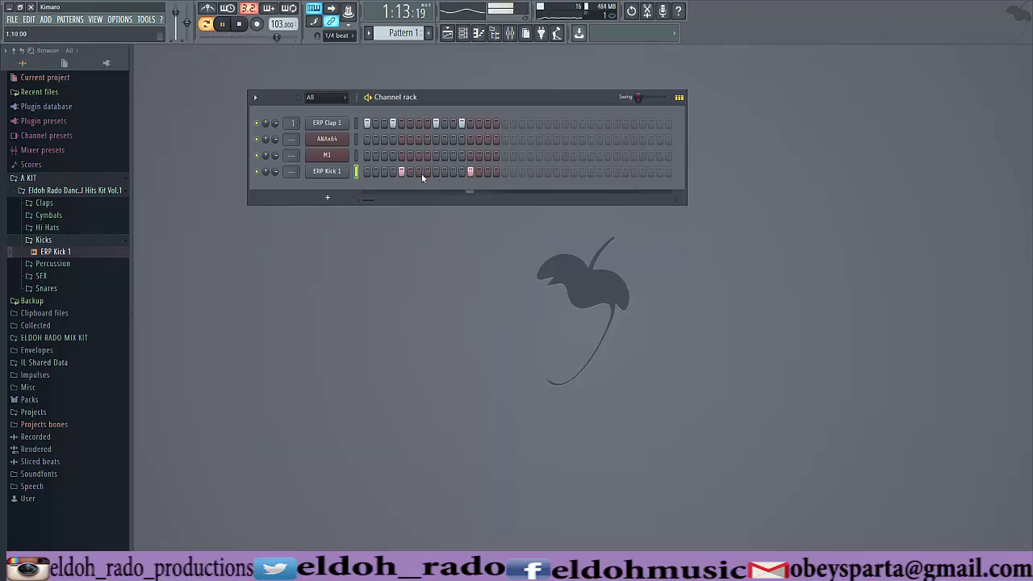
- Move the two ERP Kick 1 hits to steps 6 and 14
left_click(402, 172)
left_click(410, 172)
left_click(471, 171)
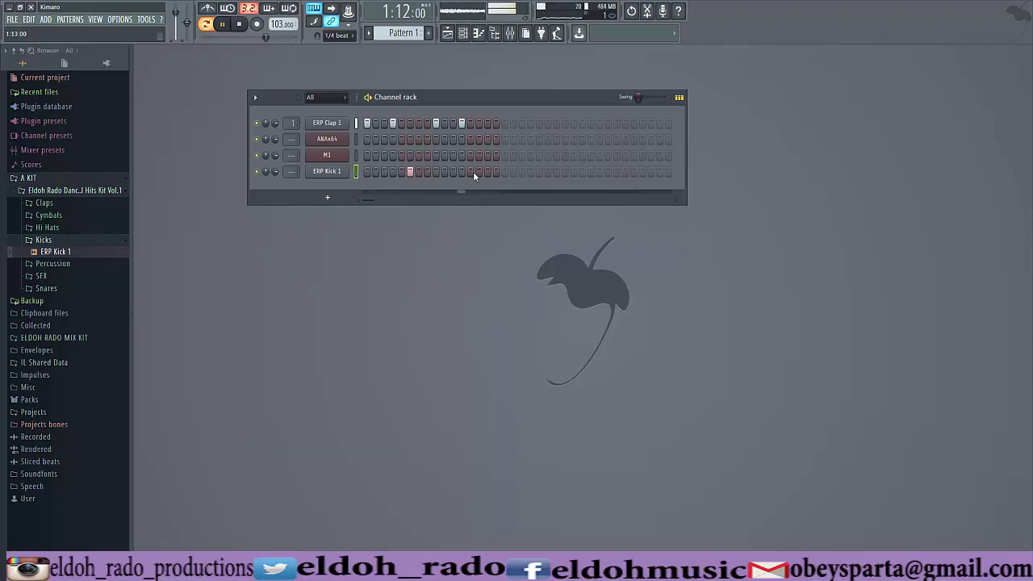
left_click(480, 171)
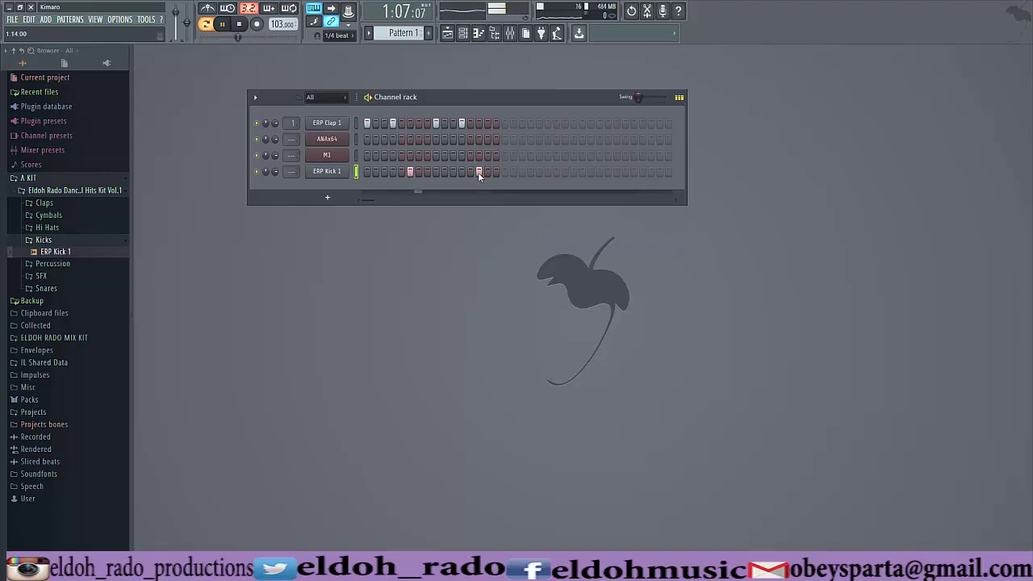
- Clear all ERP Kick 1 and ERP Clap 1 steps from the pattern
left_click(478, 172)
left_click(413, 173)
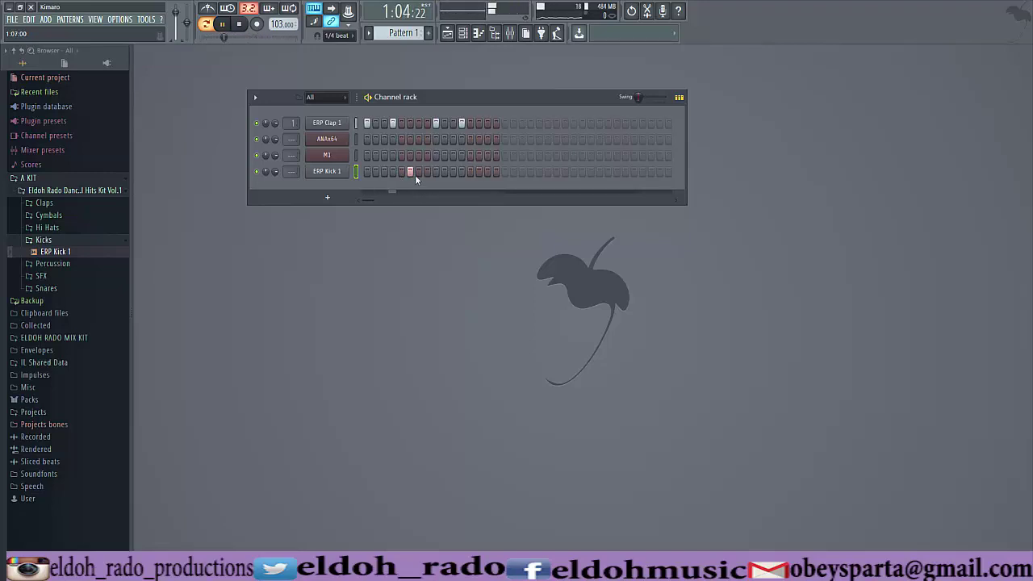
left_click(435, 123)
left_click(462, 123)
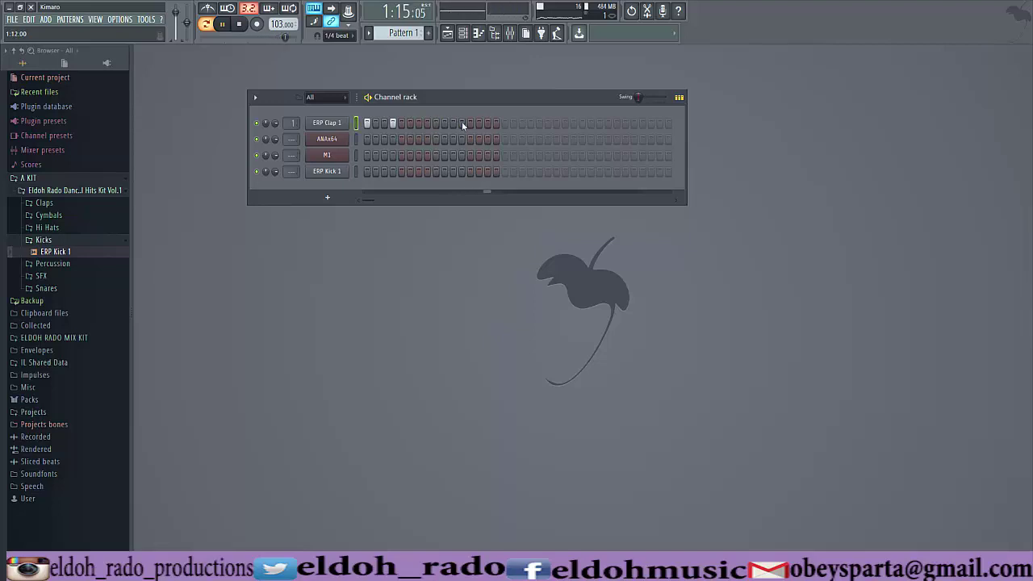
left_click(393, 123)
left_click(368, 123)
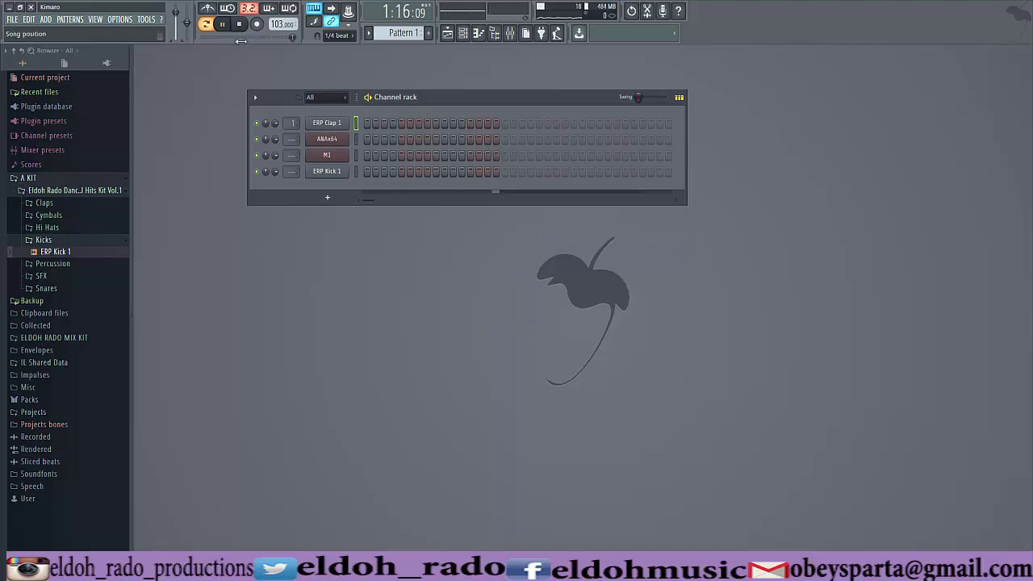
- Enter ERP Clap 1 hits again on steps 1, 4, 9 and 12 of the emptied pattern
left_click(368, 123)
left_click(393, 122)
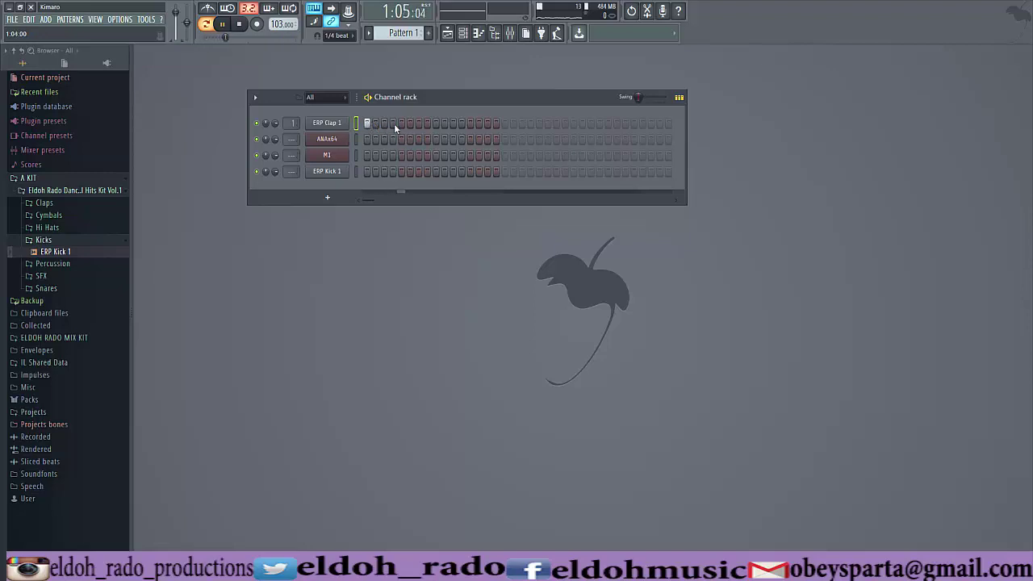
left_click(436, 122)
left_click(461, 123)
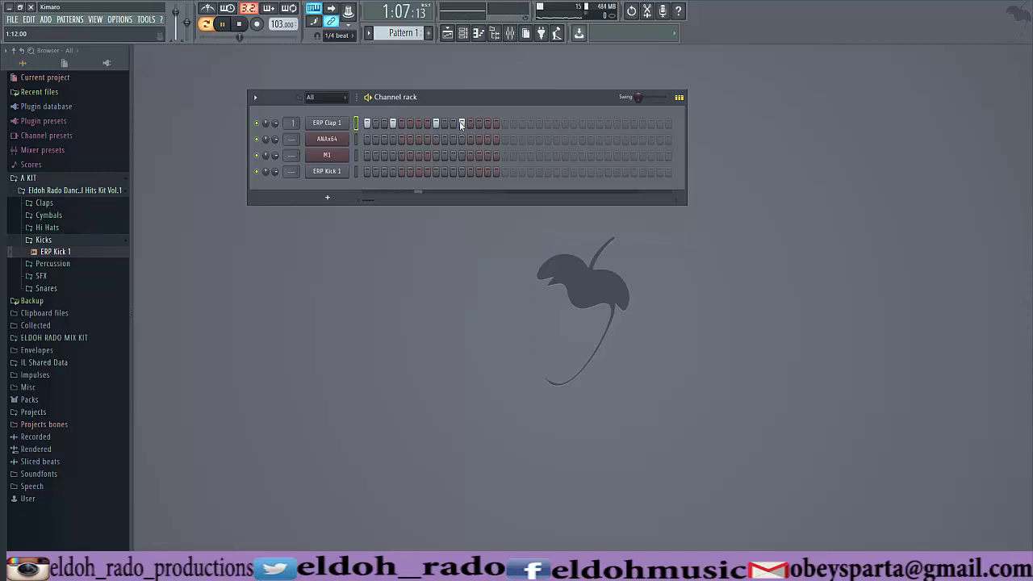
- Open the playlist and place two consecutive Pattern 1 clips on Track 1
left_click(449, 33)
left_click(198, 97)
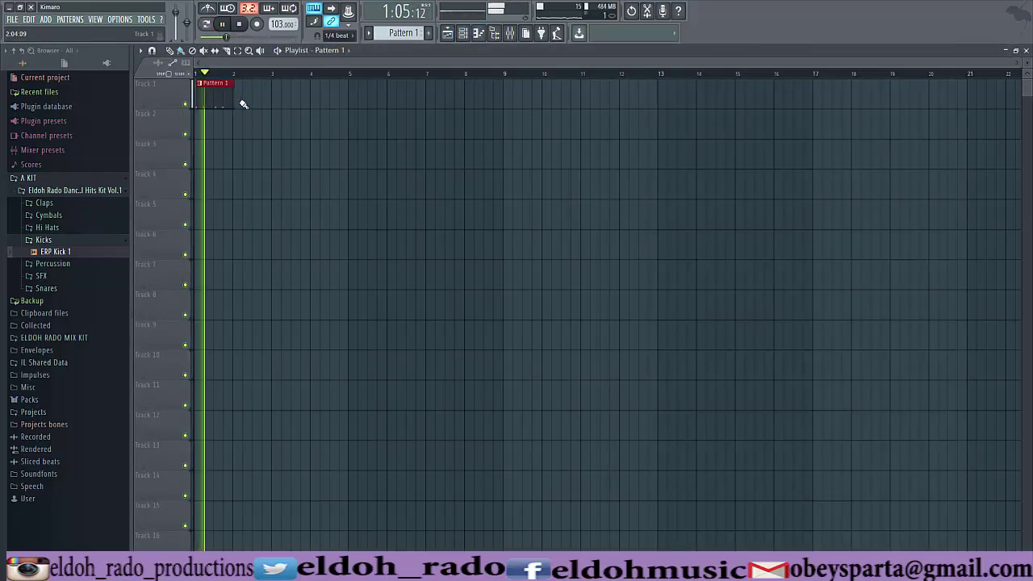
left_click(241, 100)
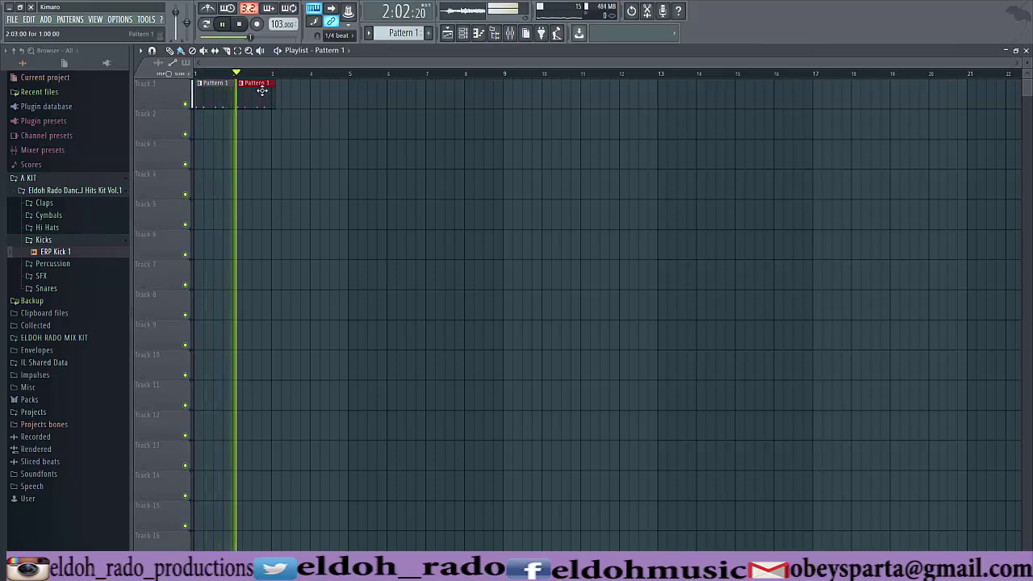
- Delete both Pattern 1 clips from Track 1 and close the playlist
right_click(261, 92)
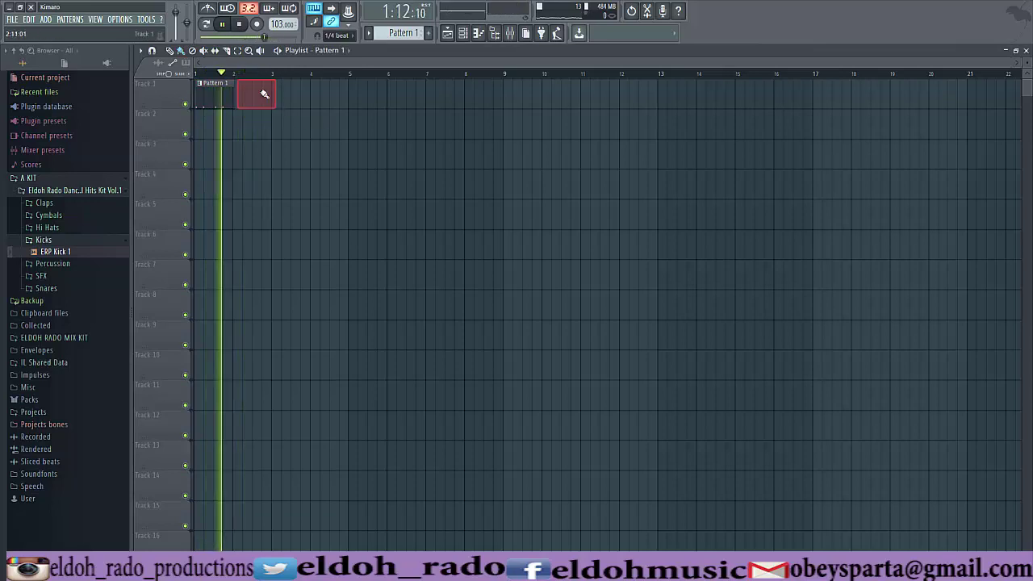
right_click(215, 90)
left_click(1026, 51)
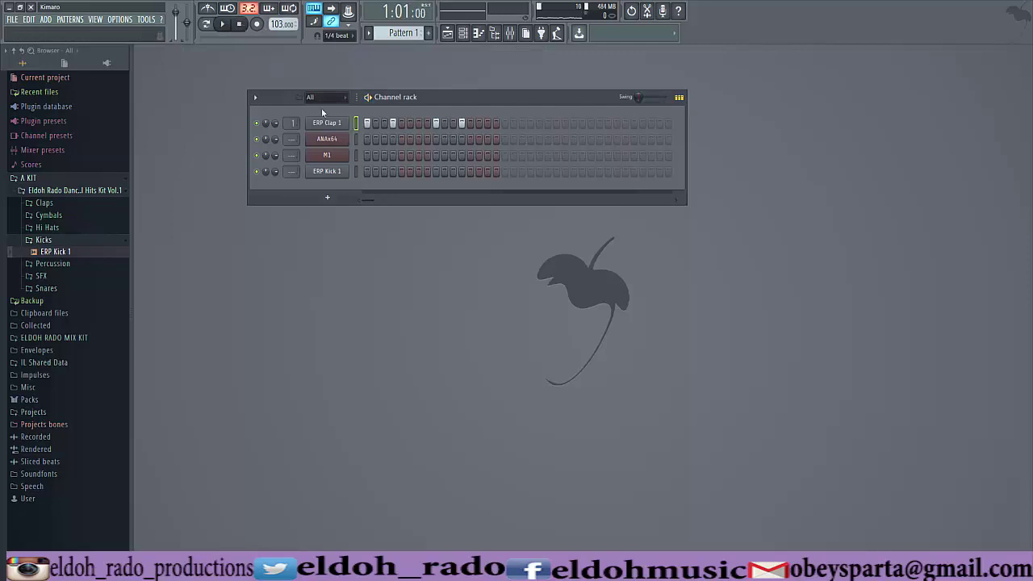
- Cut the ERP Clap 1 steps, paste them into ERP Kick 1, and clear the pasted kick steps
right_click(347, 121)
left_click(459, 125)
right_click(335, 123)
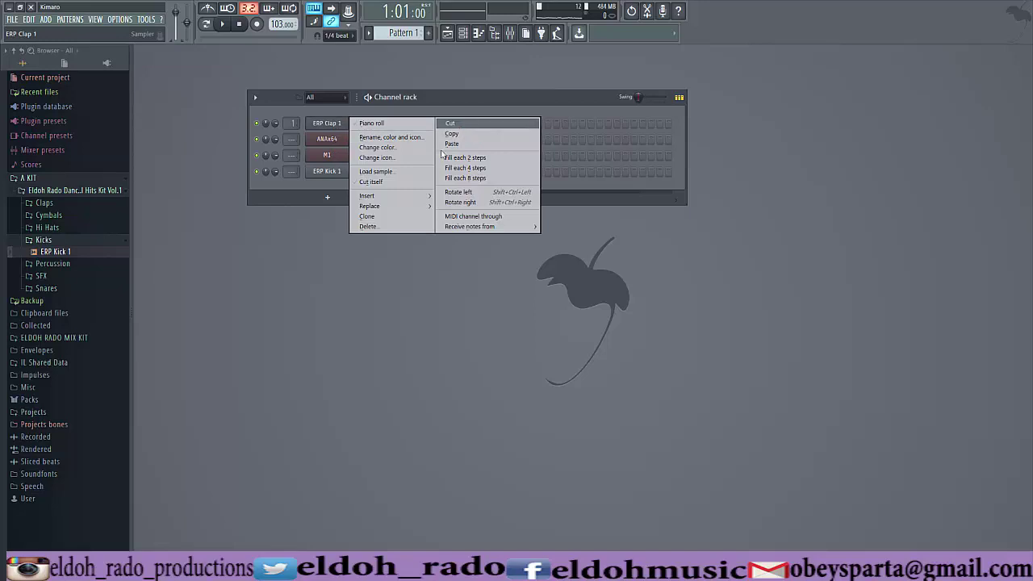
right_click(332, 172)
left_click(460, 191)
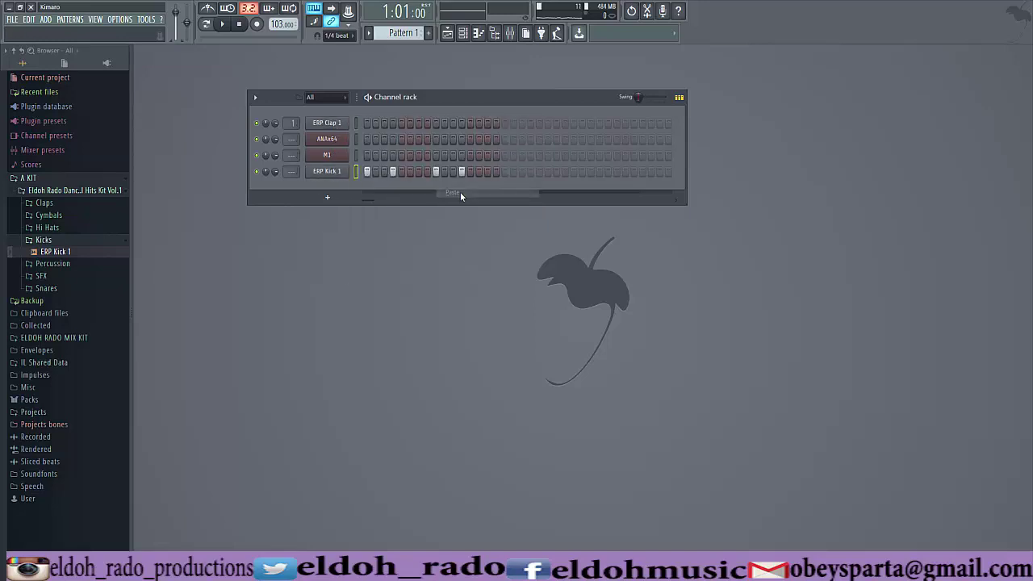
left_click_drag(475, 173, 357, 172)
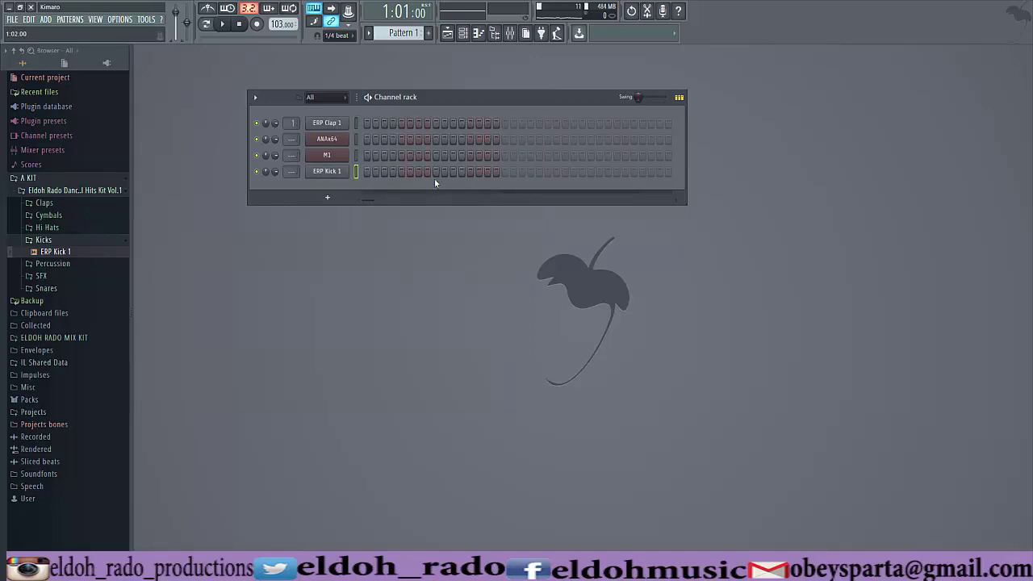
- View the empty piano roll of the ERP Kick 1 channel and close it
right_click(345, 170)
left_click(379, 173)
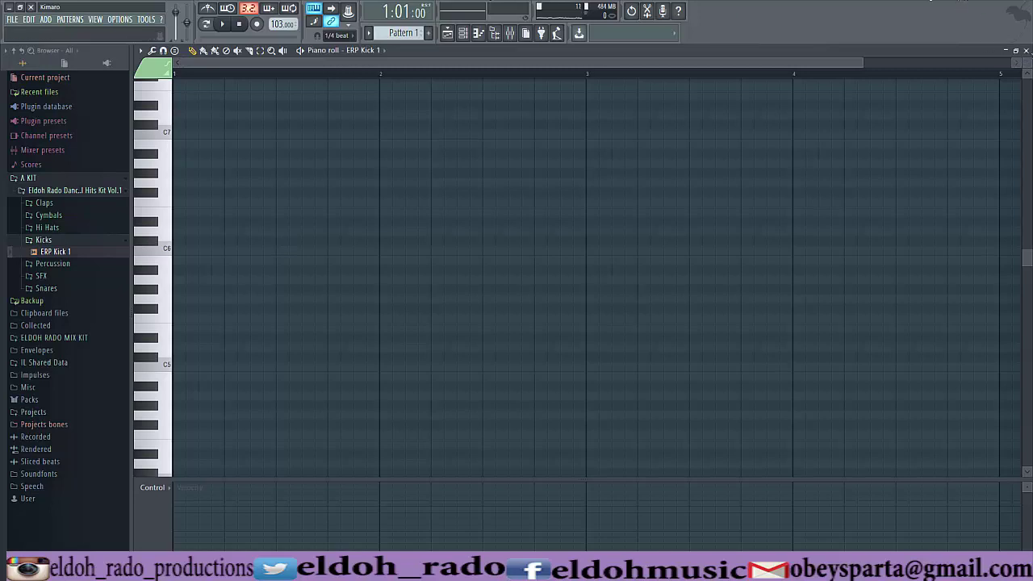
left_click(1026, 50)
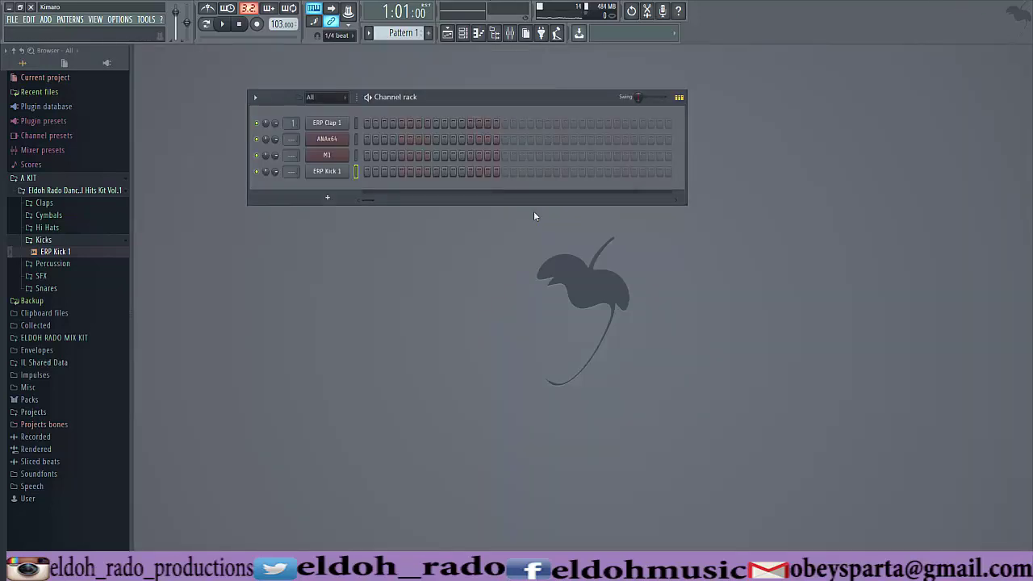
- Open the mixer, flip its layout to put the effect slots on the opposite side, and flip it back
left_click(510, 33)
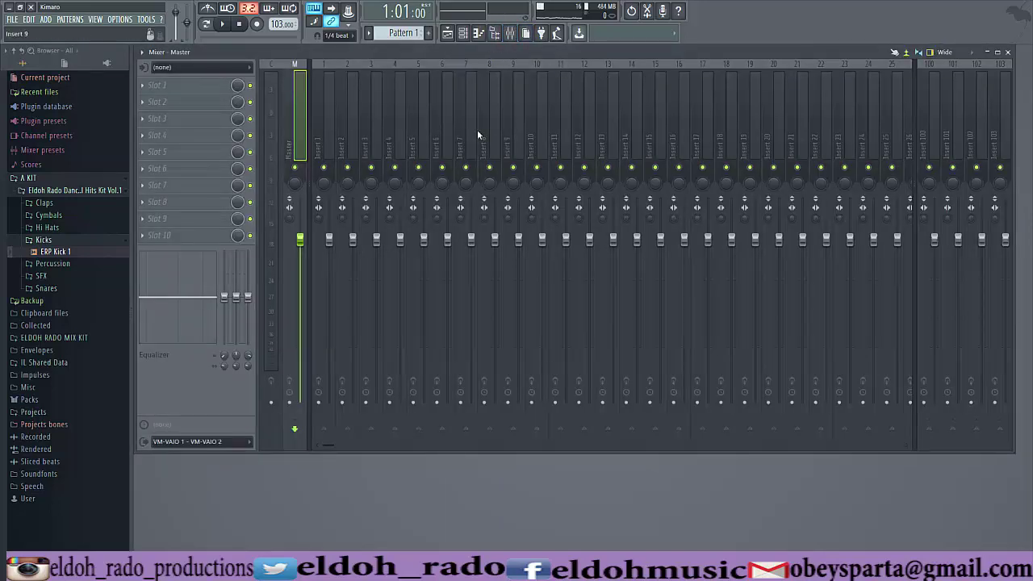
left_click(931, 52)
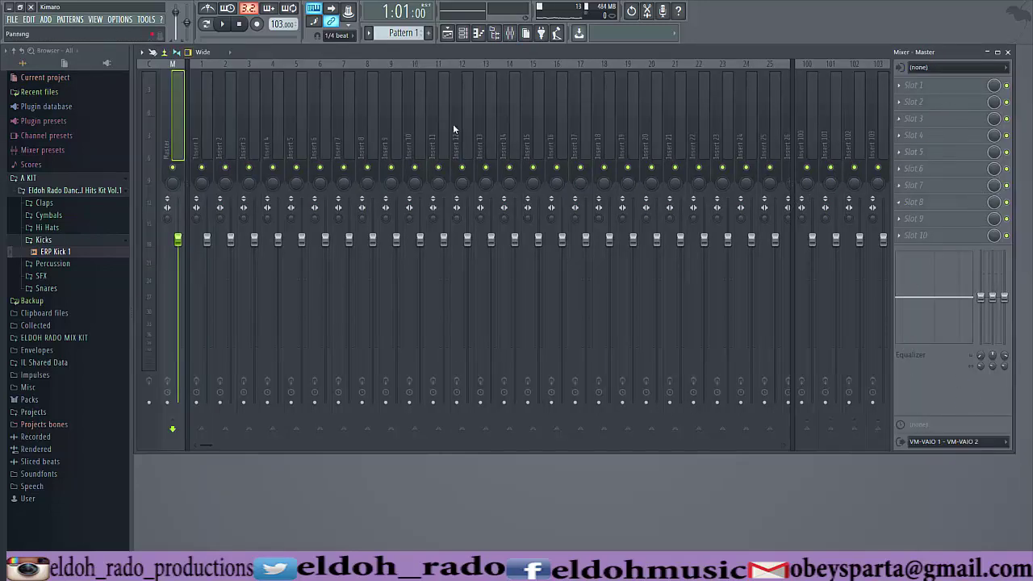
left_click(190, 51)
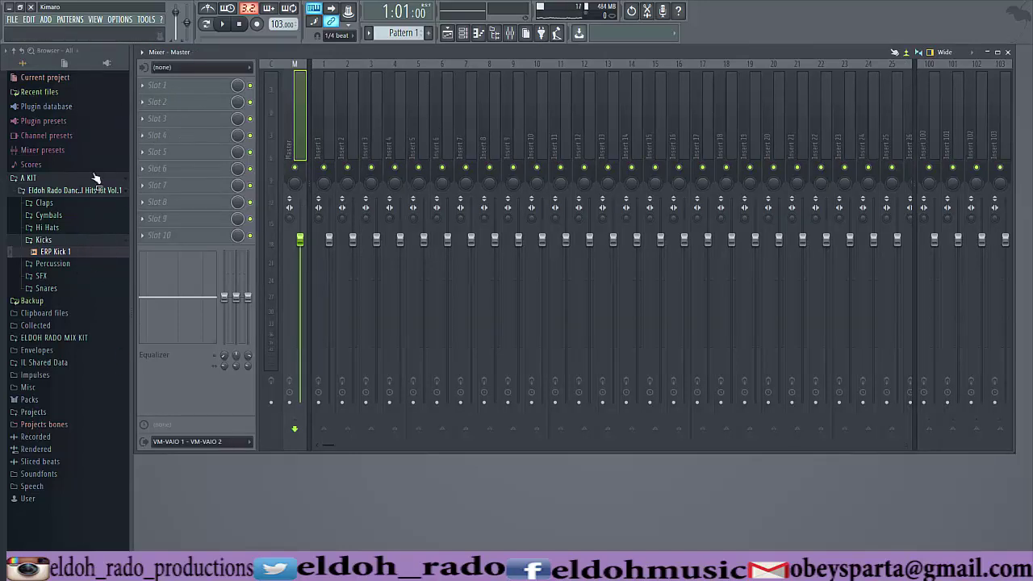
- Show the plugin database's Effects categories in the browser and load Auto-Tune_81 into slot 1 of the Master track
left_click(107, 63)
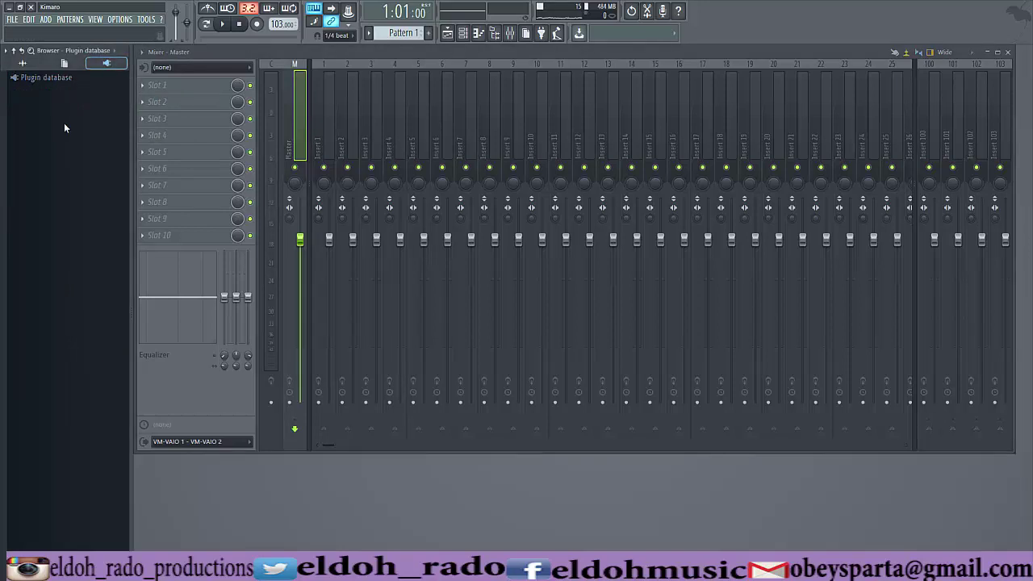
left_click(46, 81)
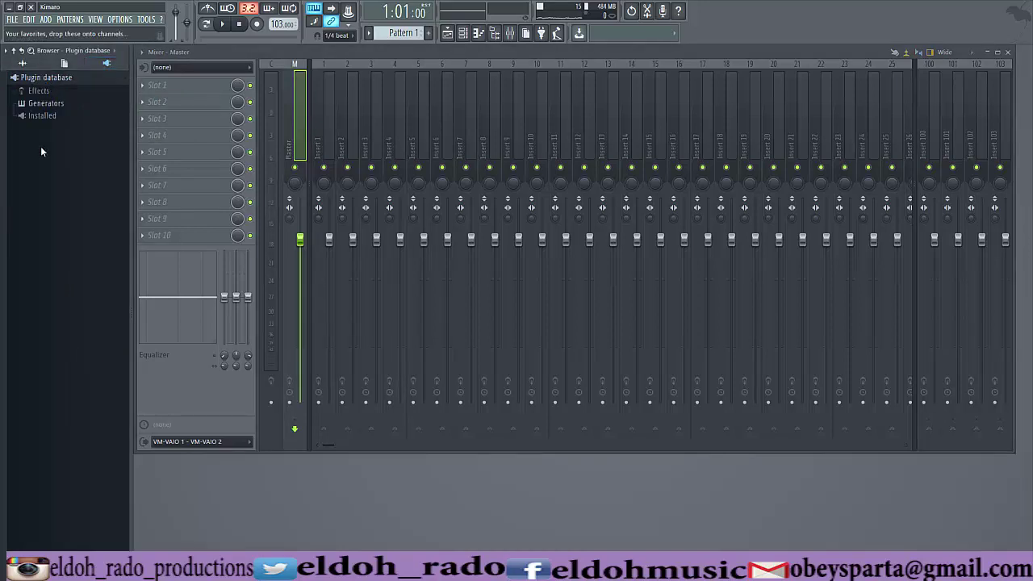
left_click(37, 91)
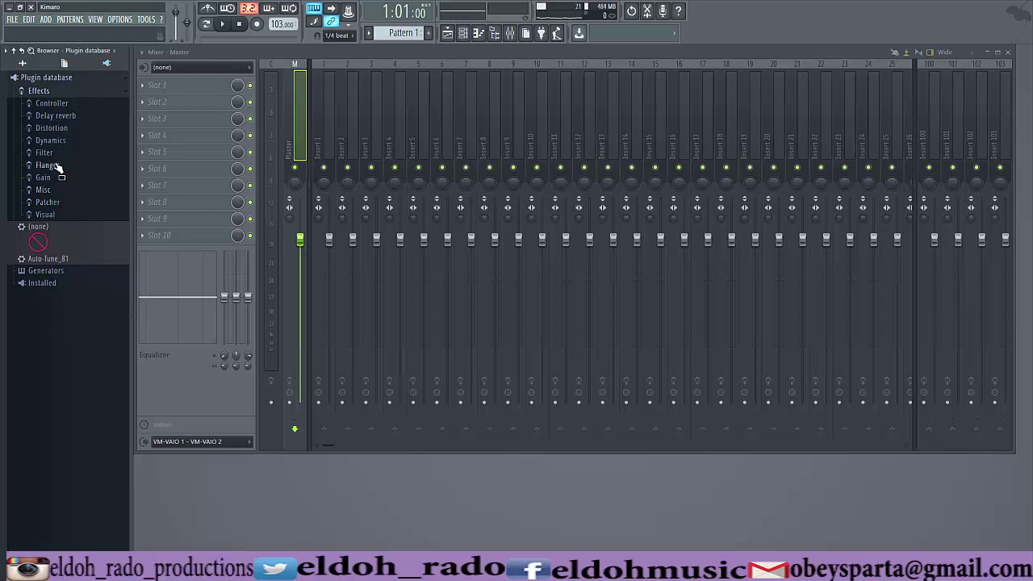
left_click(151, 88)
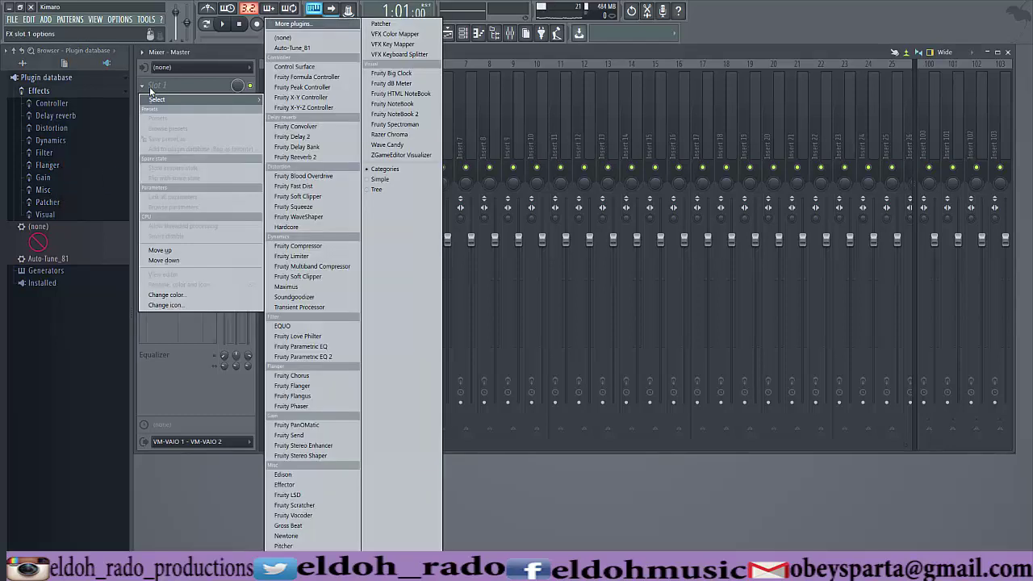
left_click(303, 50)
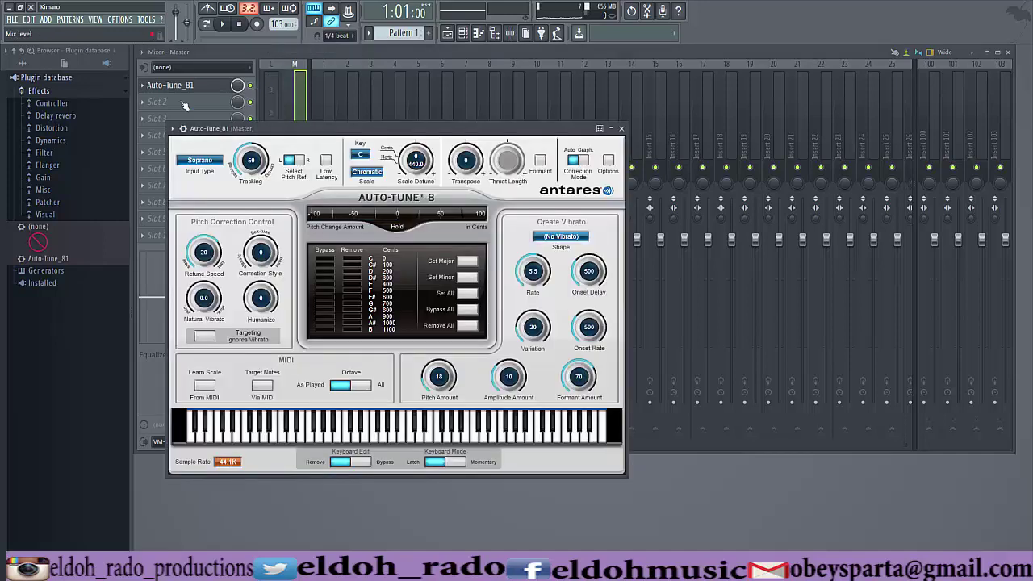
- Expand the Dynamics effects and add Fruity Limiter from the browser to Master slots 2 and 3
left_click(56, 142)
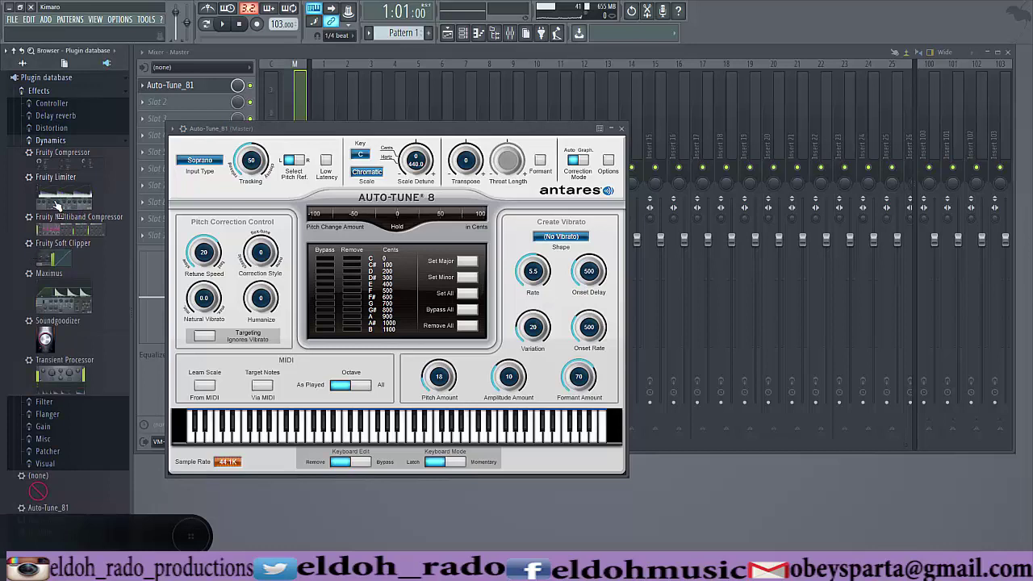
left_click_drag(61, 177, 215, 111)
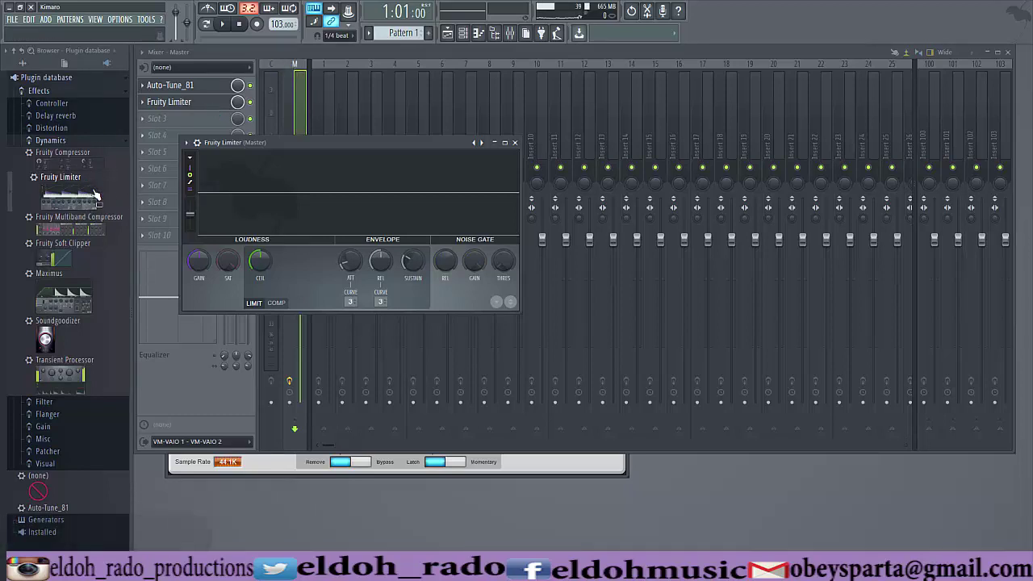
left_click_drag(71, 206, 185, 119)
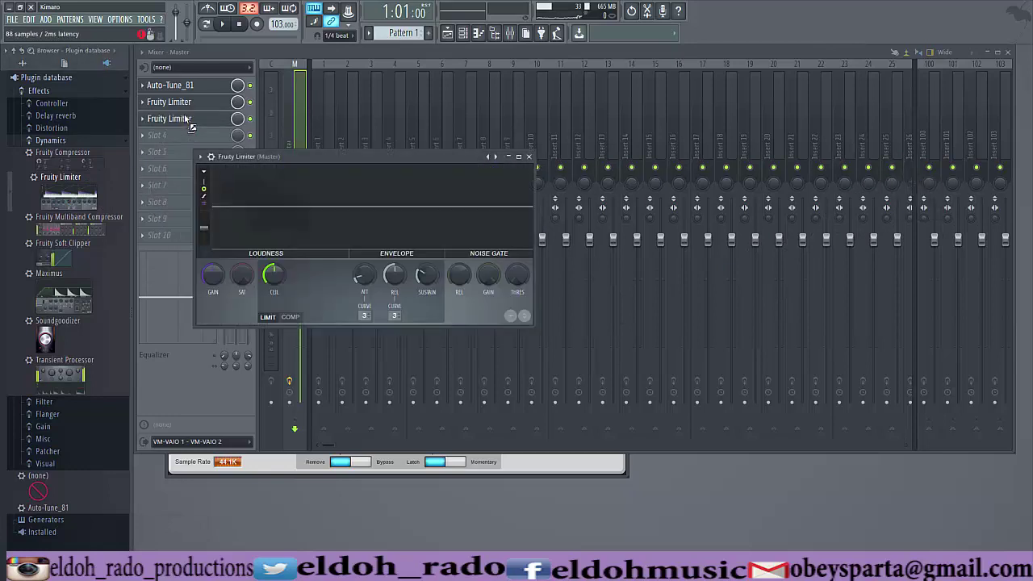
left_click(148, 122)
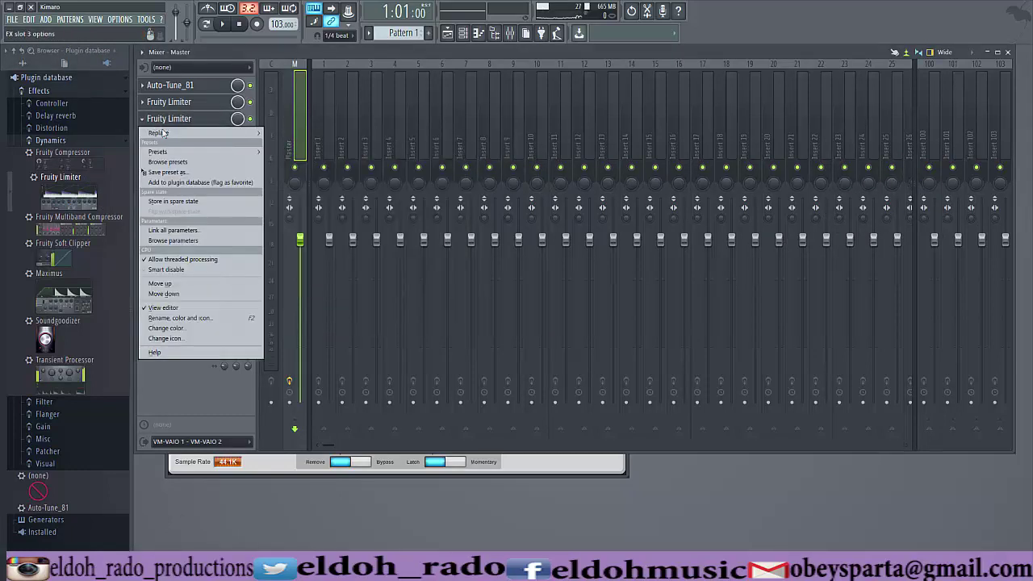
mouse_move(162, 132)
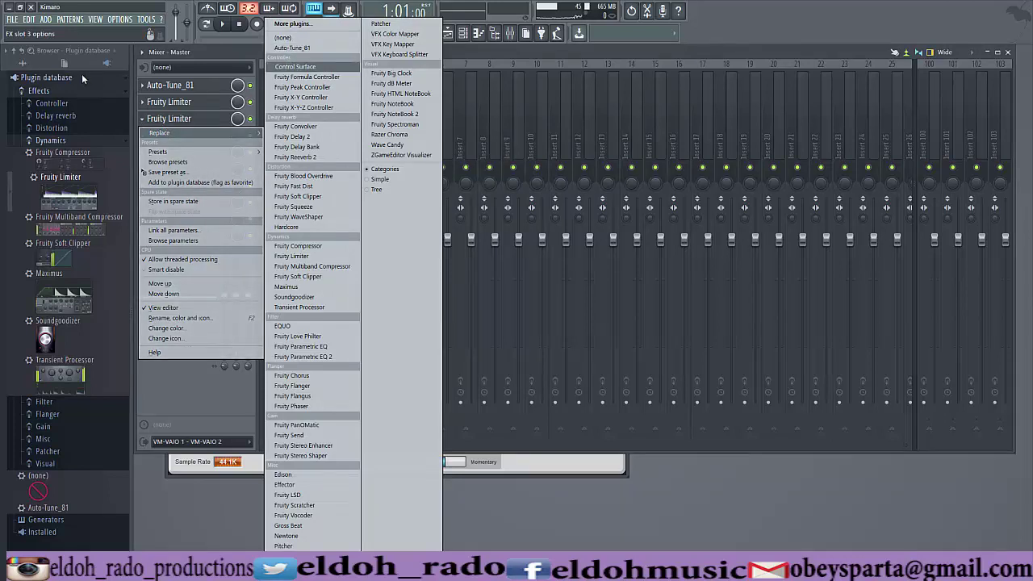
left_click(70, 169)
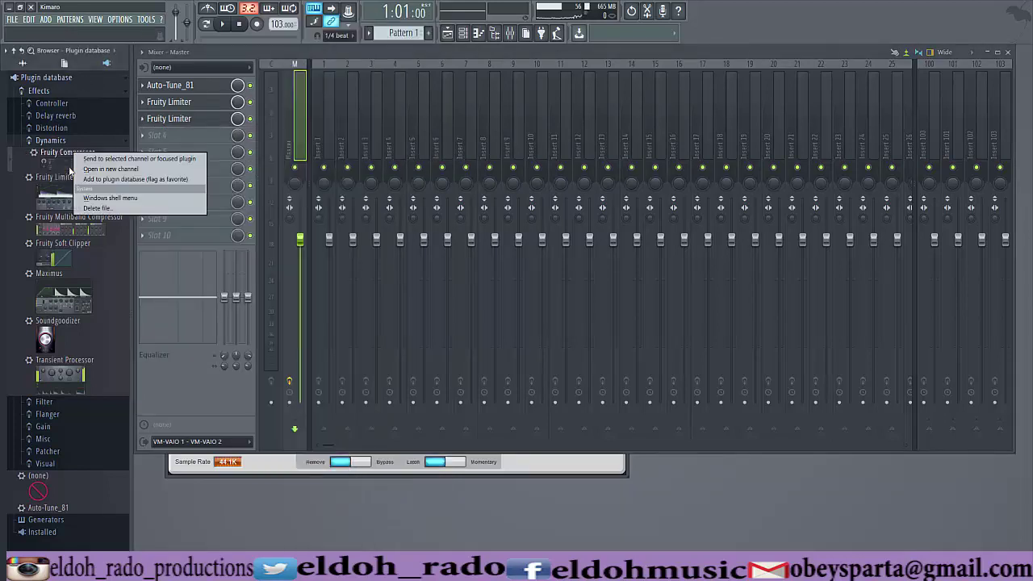
right_click(71, 169)
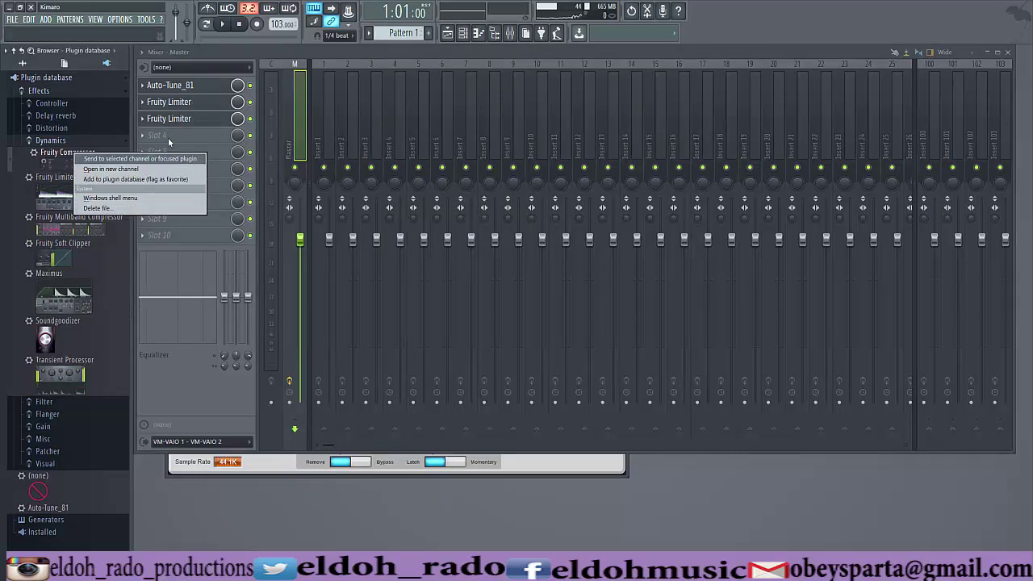
left_click(150, 137)
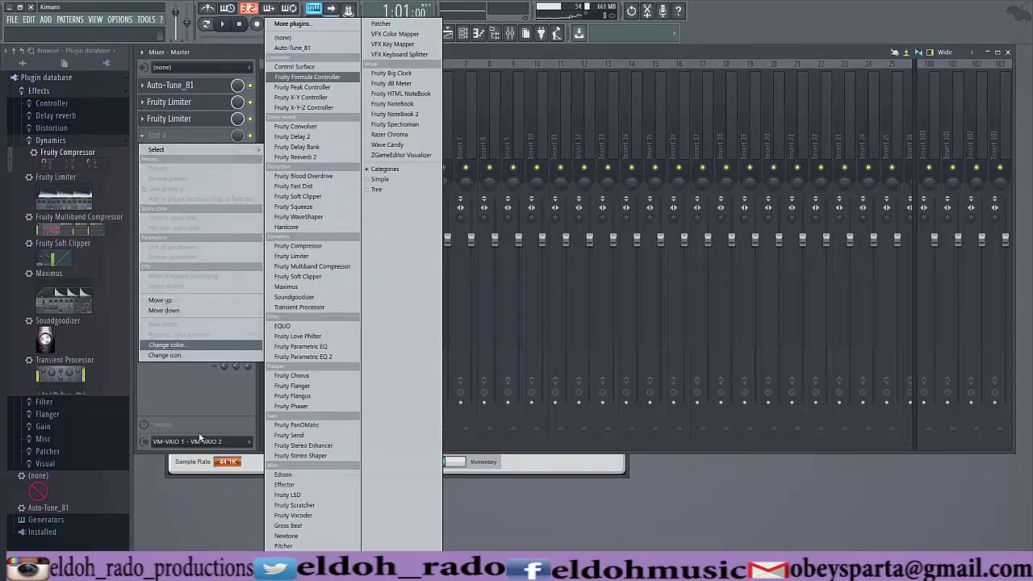
- Remove Auto-Tune_81 and both Fruity Limiters from Master slots 1 to 3 by replacing each with (none)
left_click(148, 90)
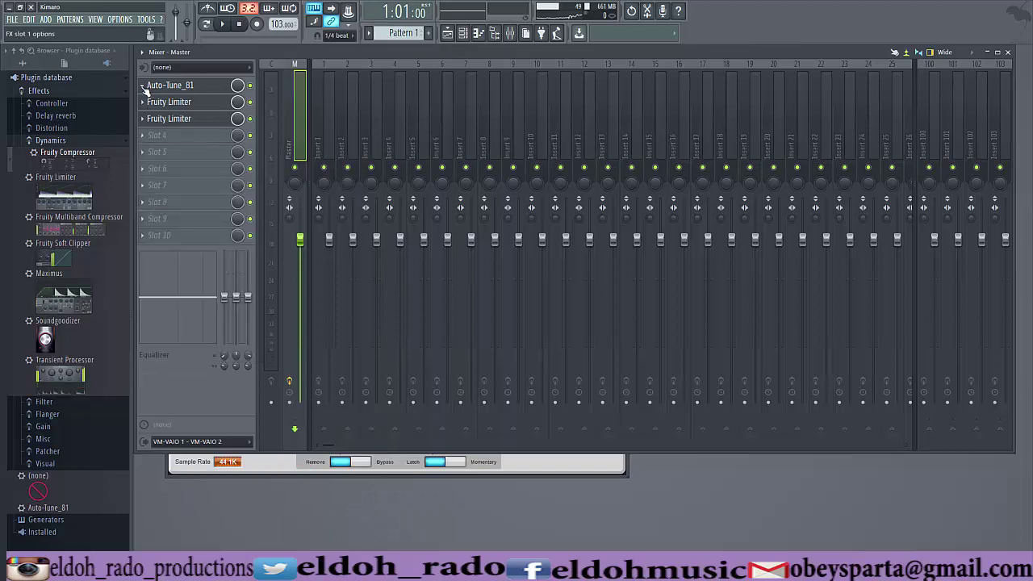
left_click(146, 92)
mouse_move(182, 101)
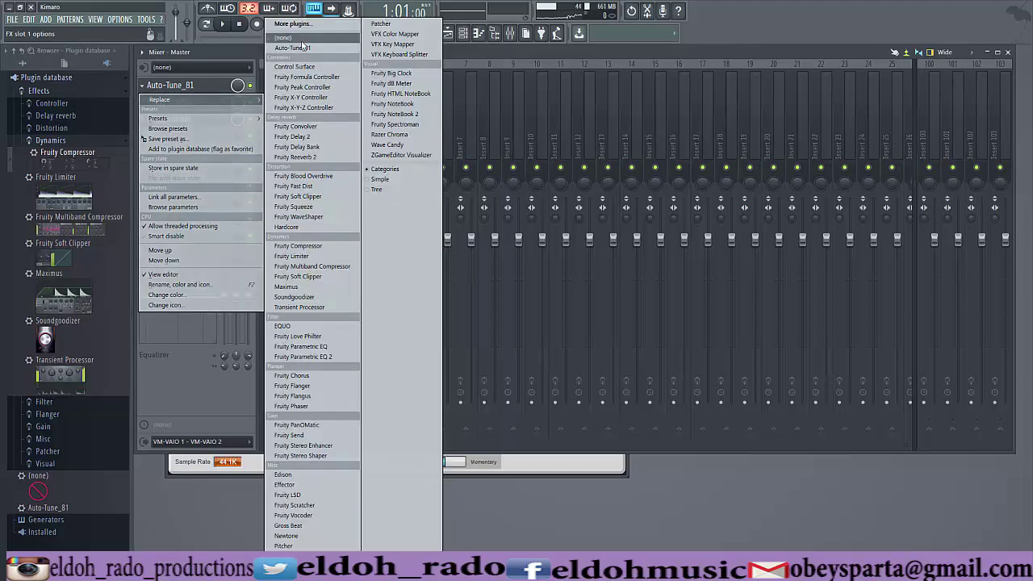
left_click(297, 38)
left_click(146, 110)
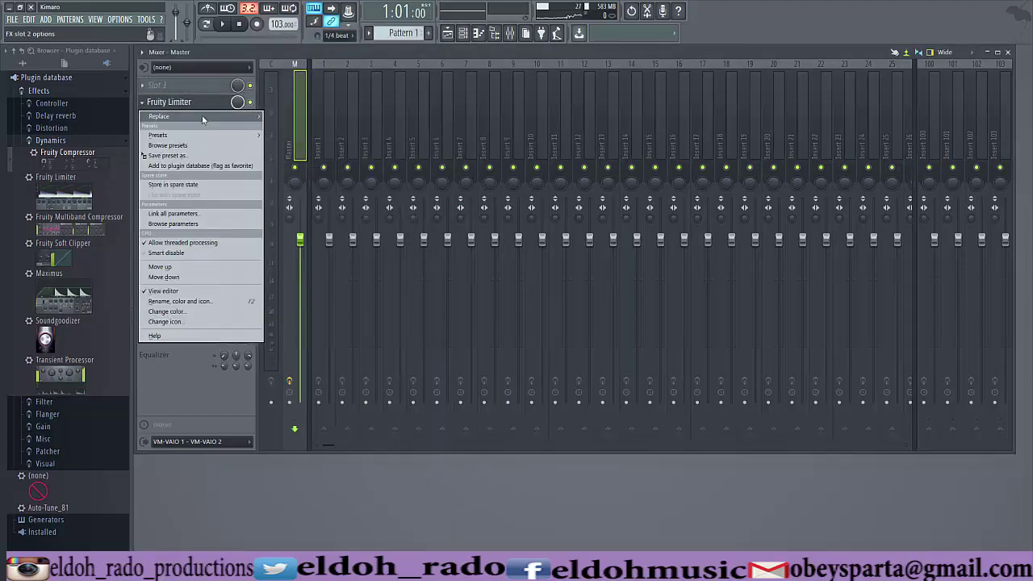
mouse_move(205, 120)
left_click(288, 39)
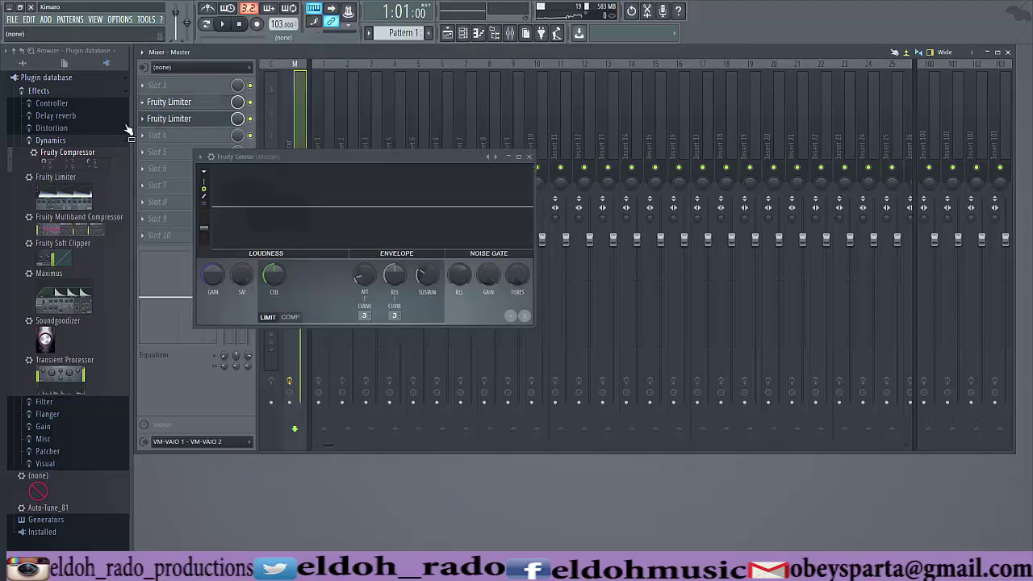
left_click(143, 119)
mouse_move(185, 137)
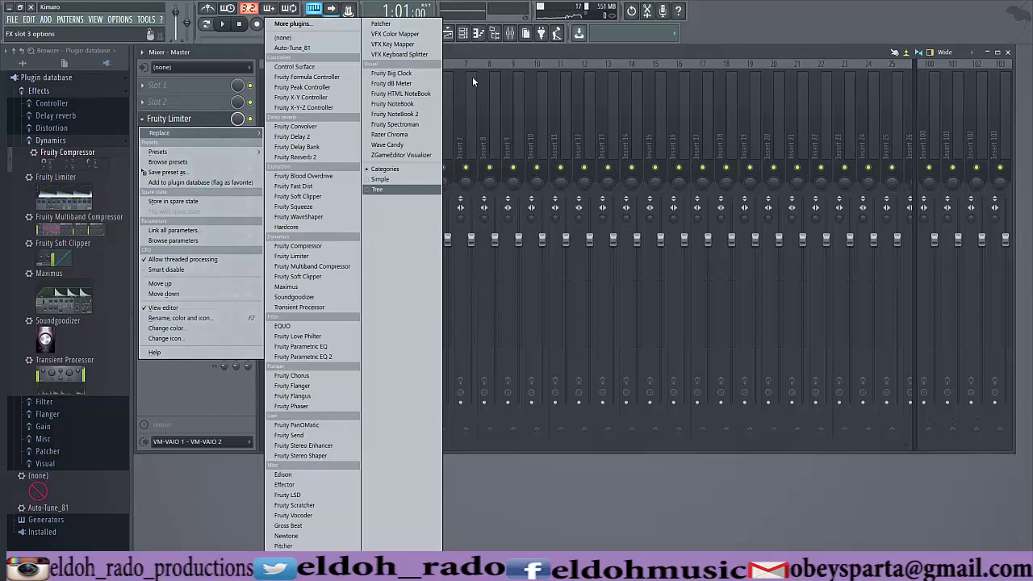
left_click(297, 37)
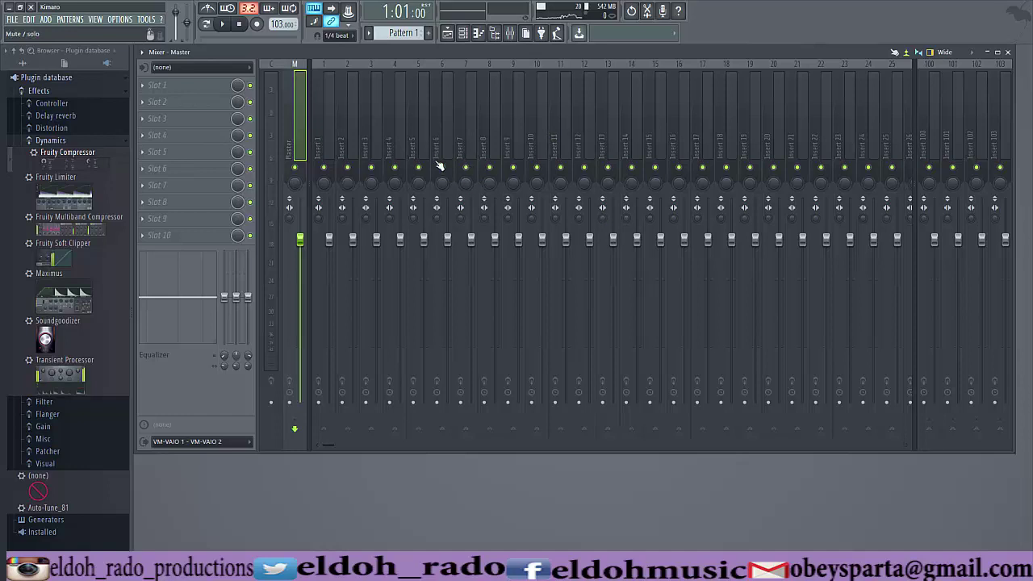
- Close the mixer and toggle the channel rack's visibility several times
left_click(1011, 52)
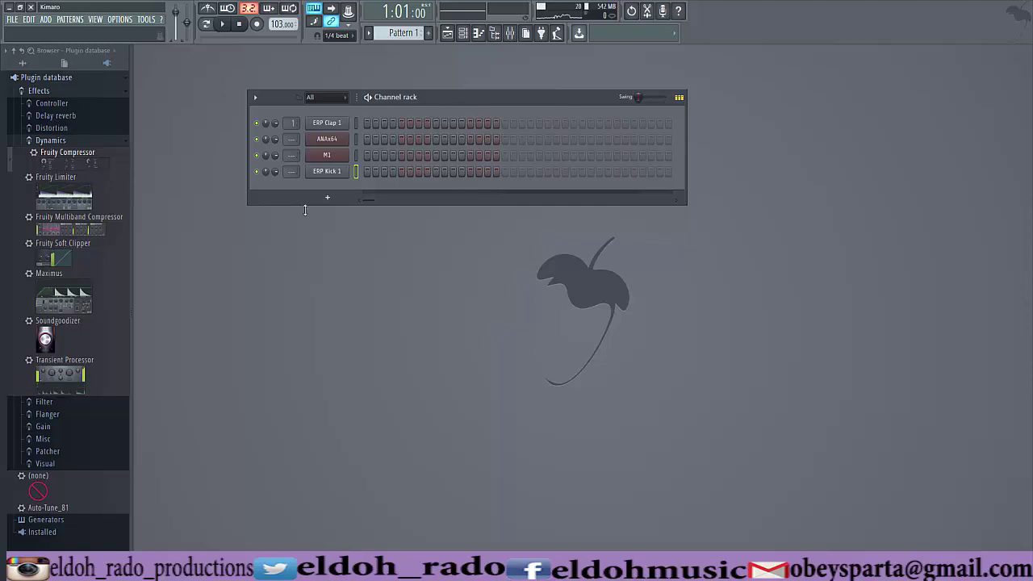
left_click_drag(72, 374, 128, 355)
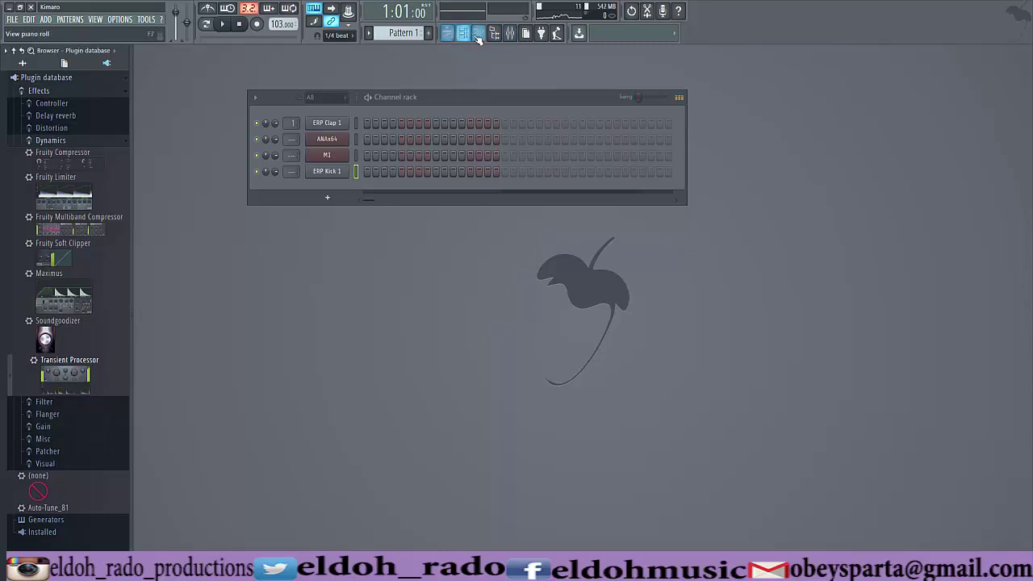
left_click(465, 34)
left_click(467, 35)
left_click(465, 33)
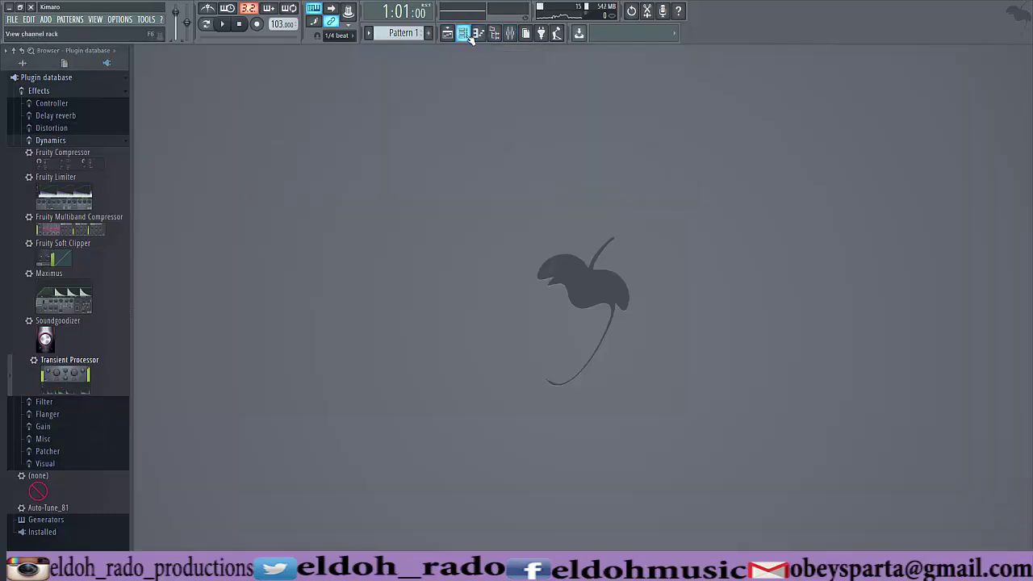
left_click(465, 33)
- Reopen the mixer, add Transient Processor from the browser to Master slot 1, and move its window aside
left_click(510, 33)
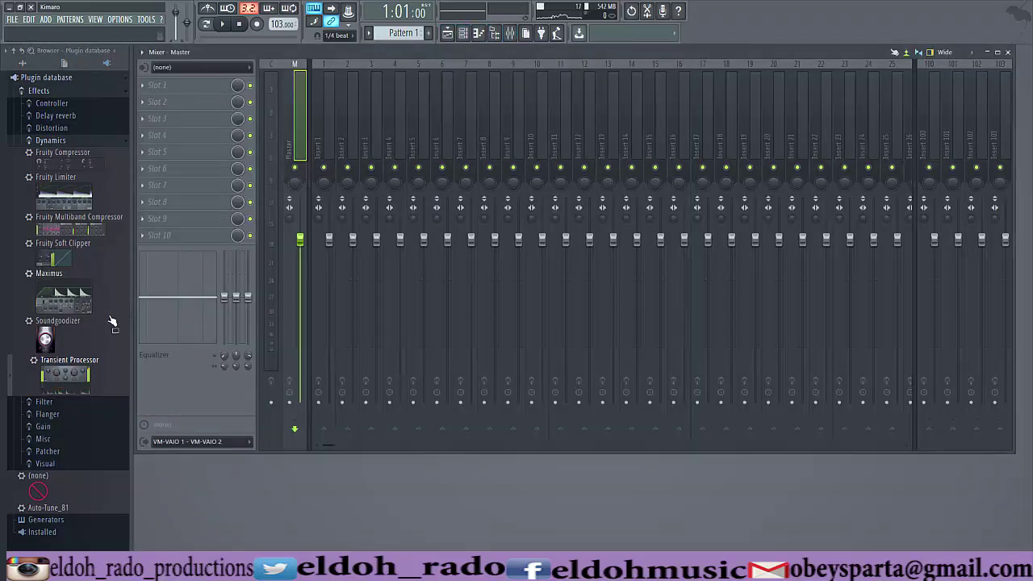
left_click_drag(59, 370, 193, 85)
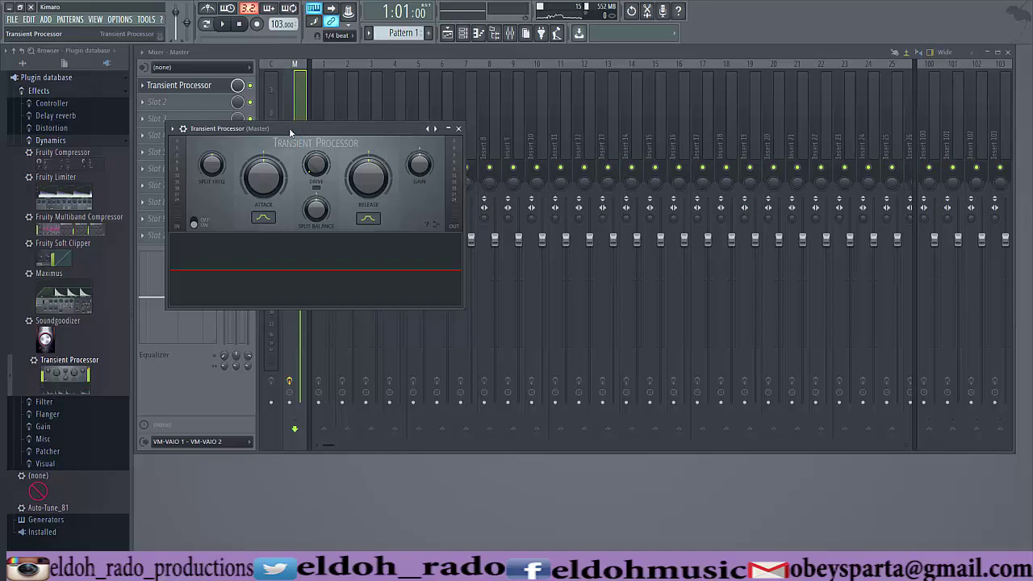
left_click_drag(289, 128, 555, 127)
- Add Control Surface to Master slot 2 and replace it with Fruity PanOMatic
left_click(158, 101)
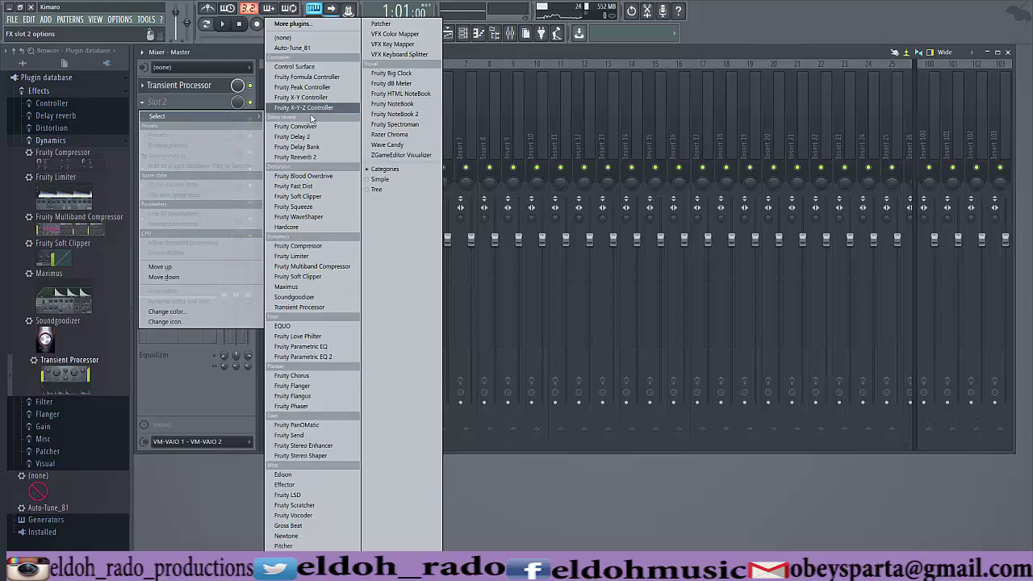
left_click(299, 67)
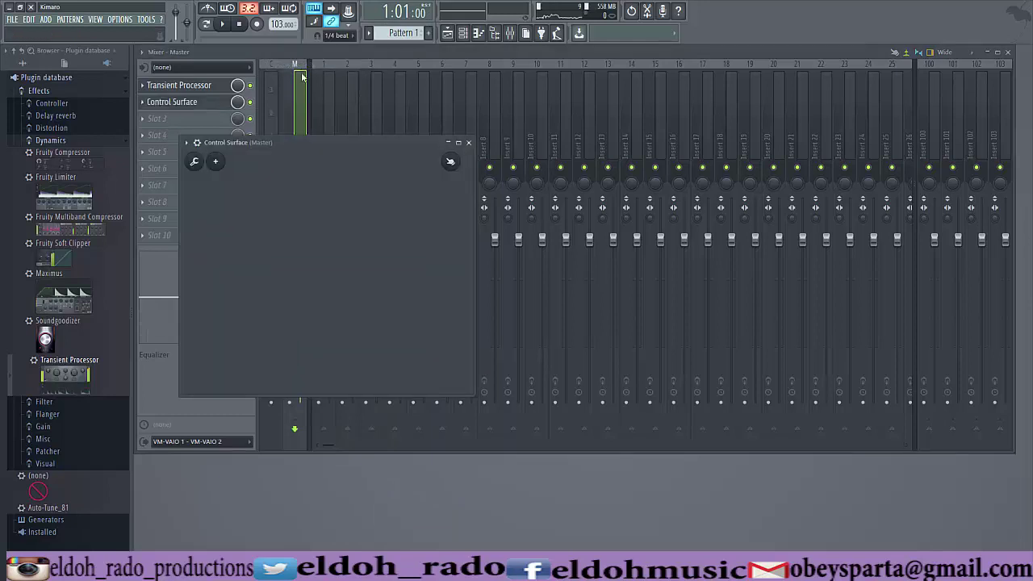
left_click(151, 102)
mouse_move(191, 120)
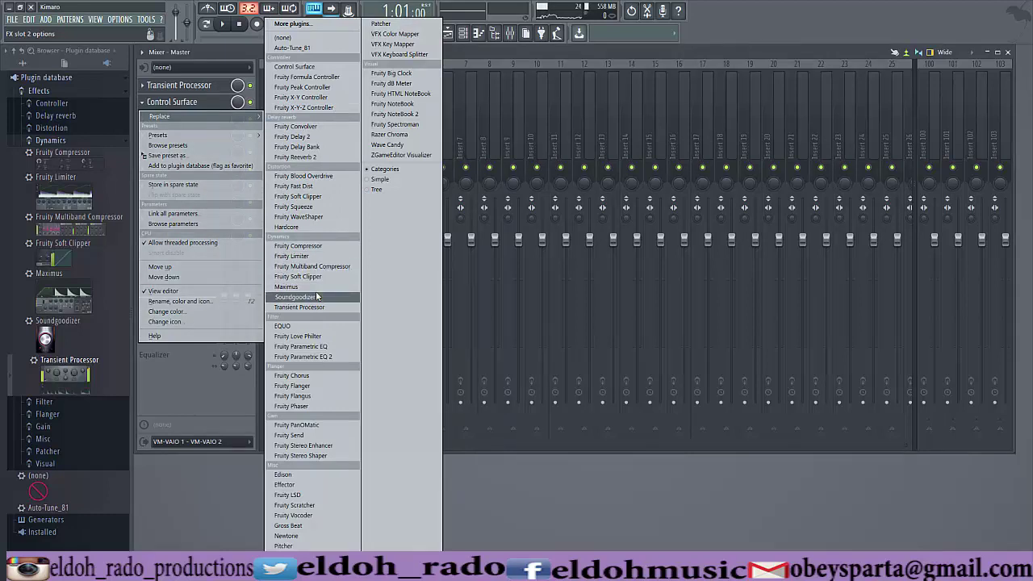
left_click(322, 427)
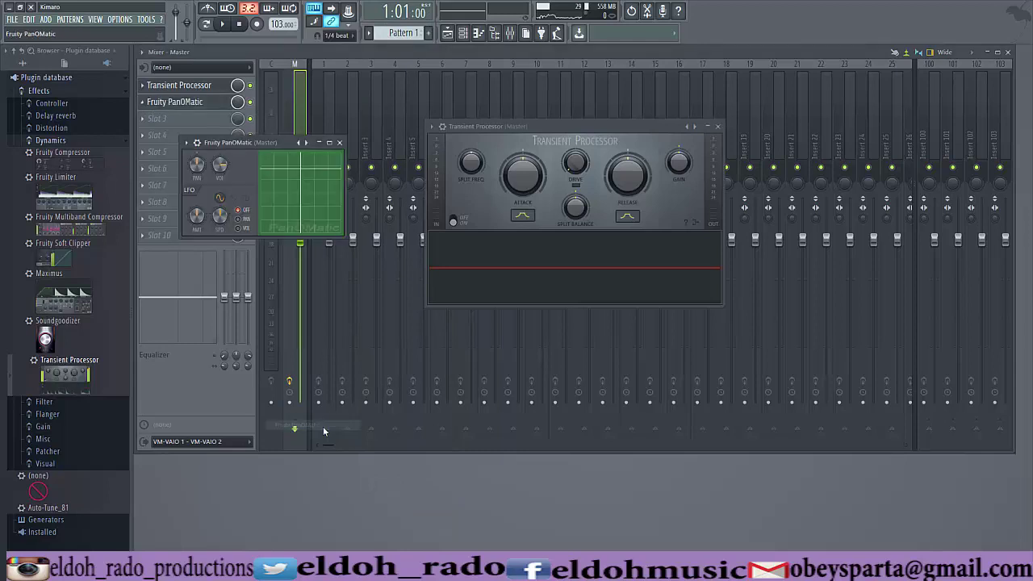
- Close the Fruity PanOMatic and Transient Processor windows
left_click(339, 142)
left_click_drag(585, 126, 472, 119)
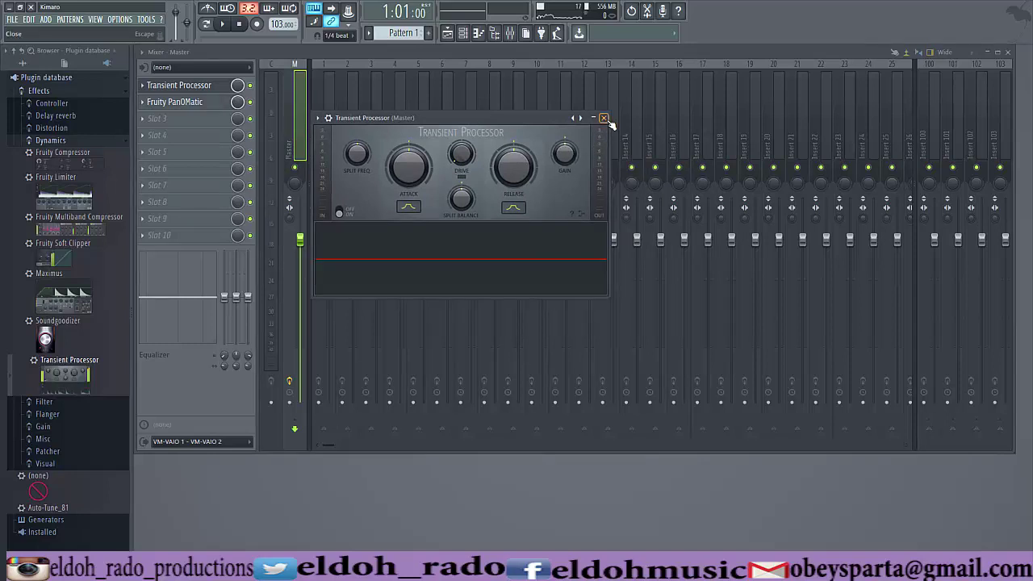
left_click(604, 118)
- Show the channel rack over the mixer and look through the plugins available for a new channel
left_click(462, 32)
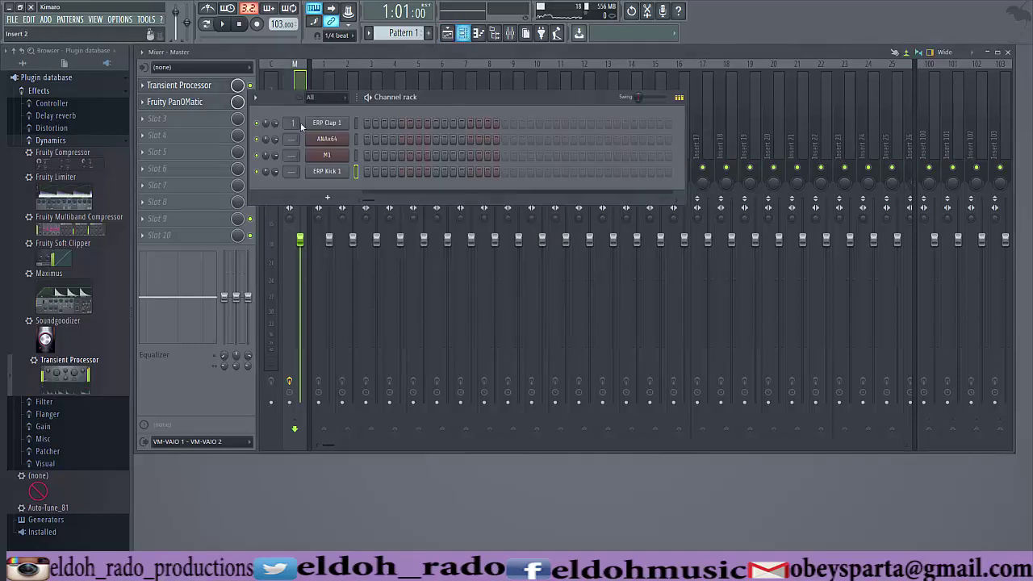
left_click(328, 198)
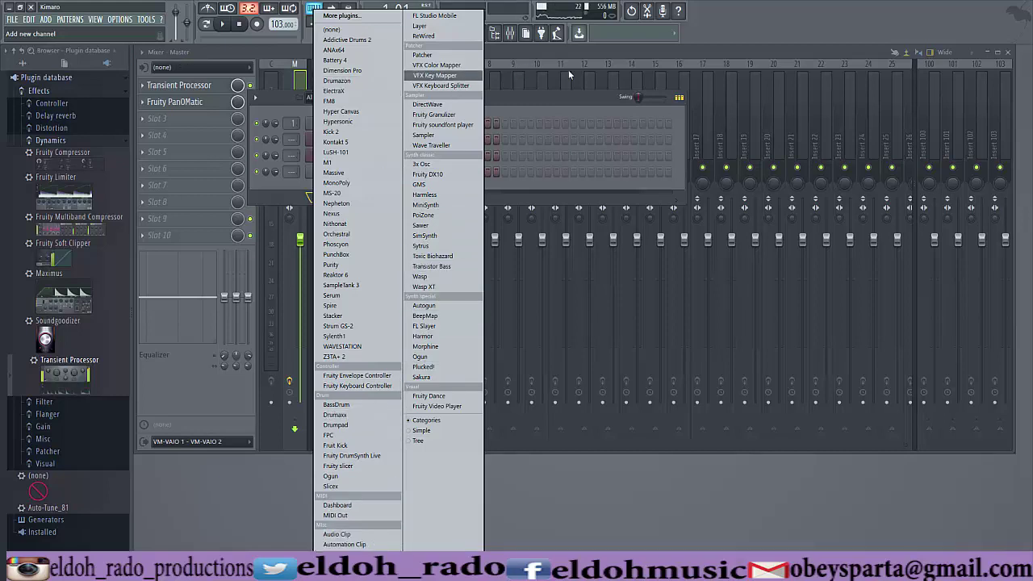
left_click(834, 54)
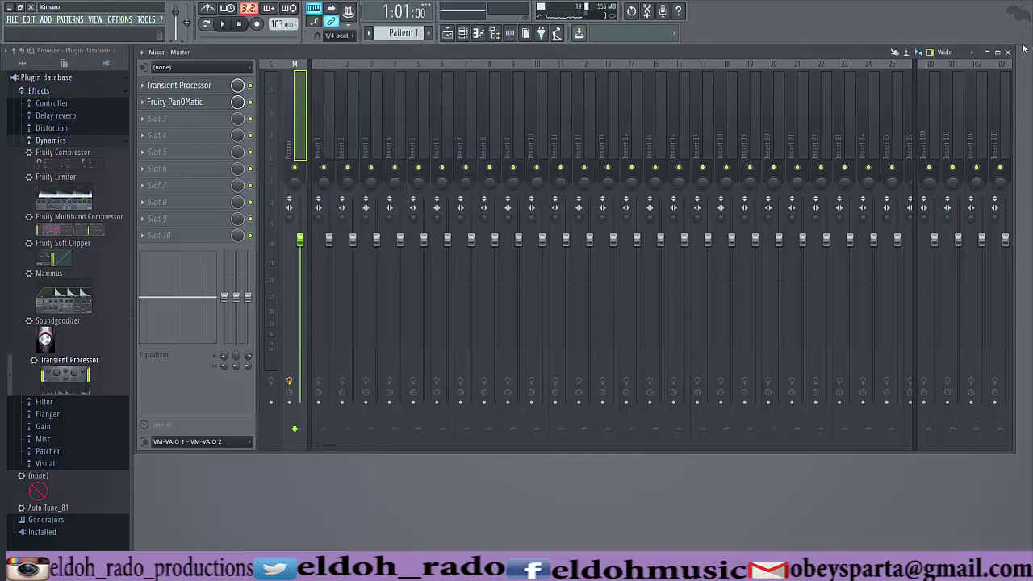
- Close the mixer and view the global snap options
left_click(1007, 52)
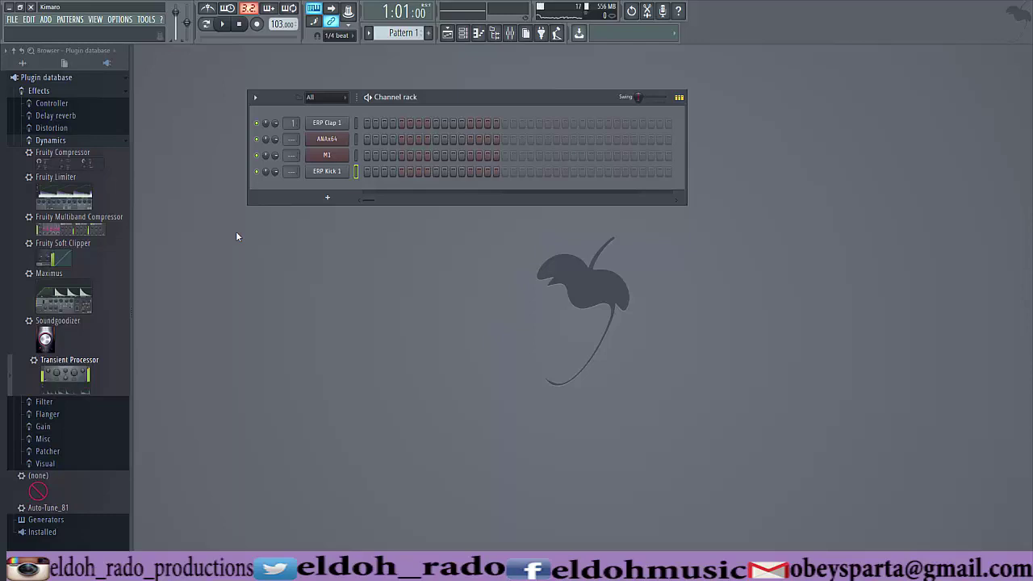
left_click(338, 35)
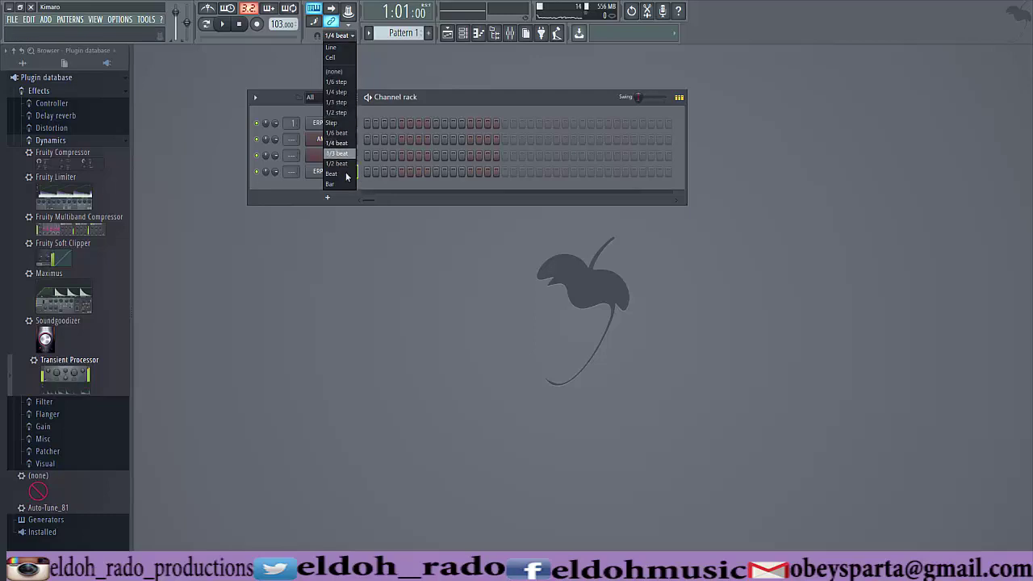
left_click(341, 36)
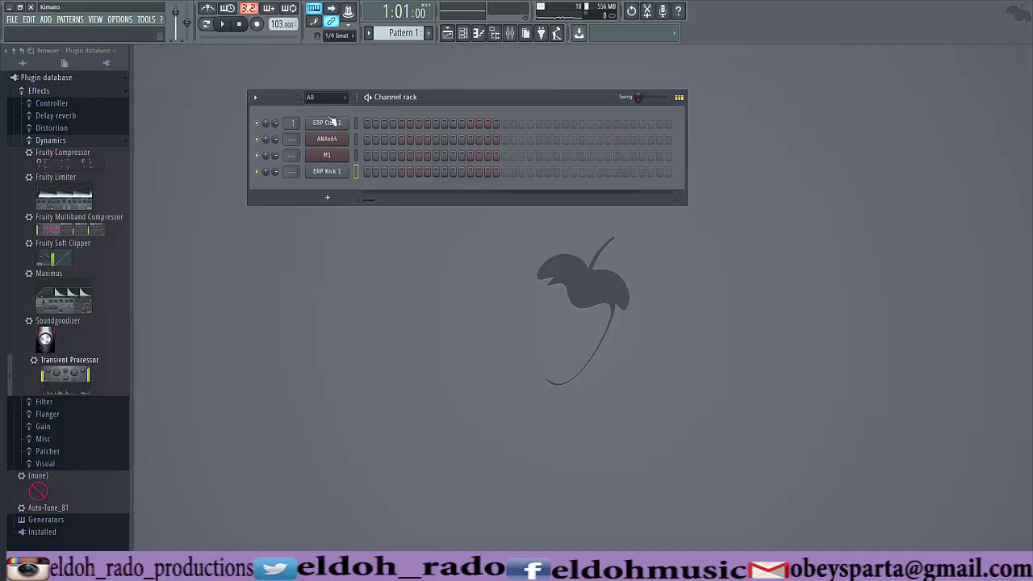
- Toggle the playlist and the channel rack on and off several times, leaving both hidden
left_click(448, 33)
left_click(455, 36)
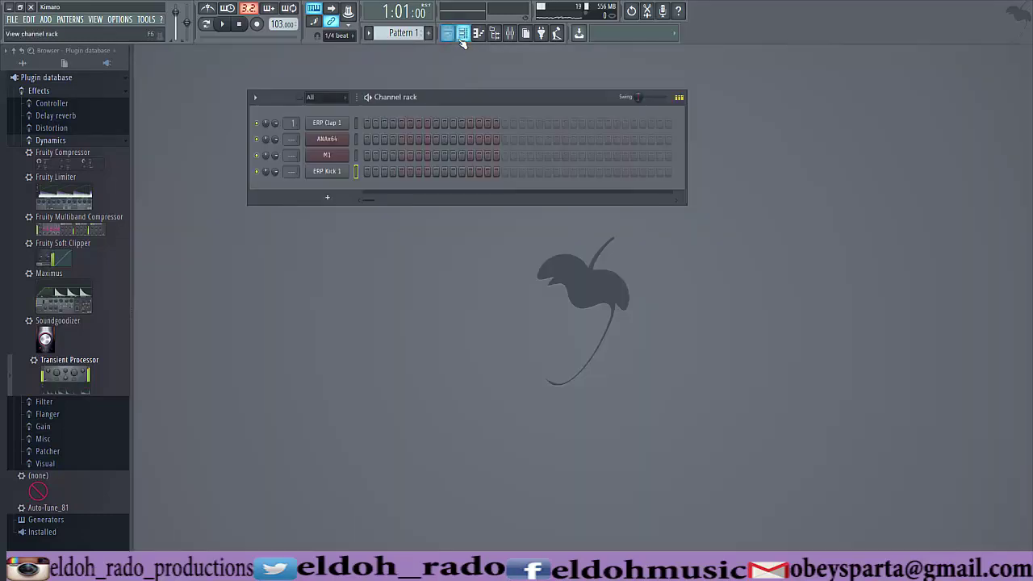
left_click(456, 37)
left_click(456, 38)
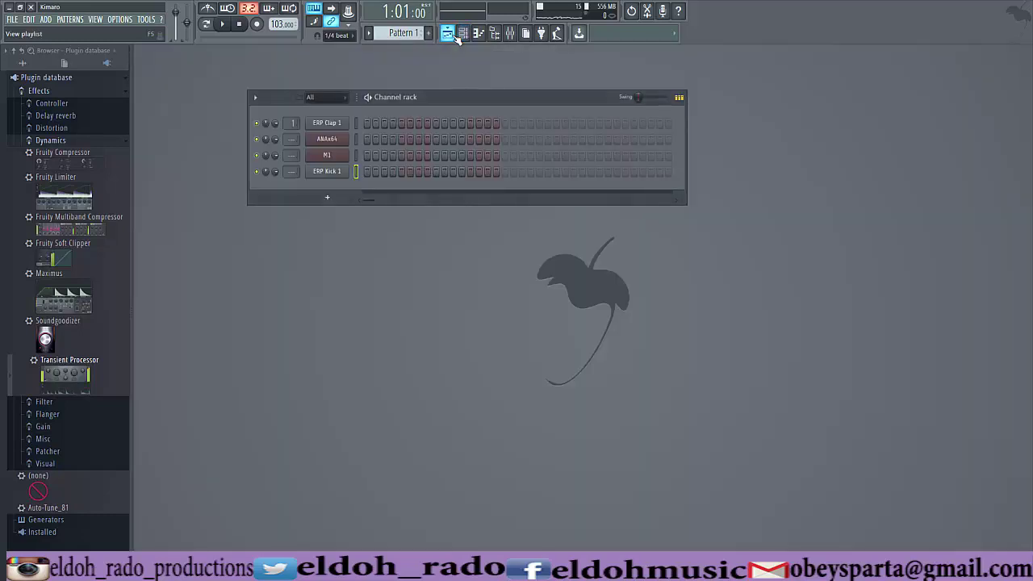
left_click(456, 38)
left_click(456, 37)
left_click(464, 34)
left_click(464, 34)
left_click(464, 34)
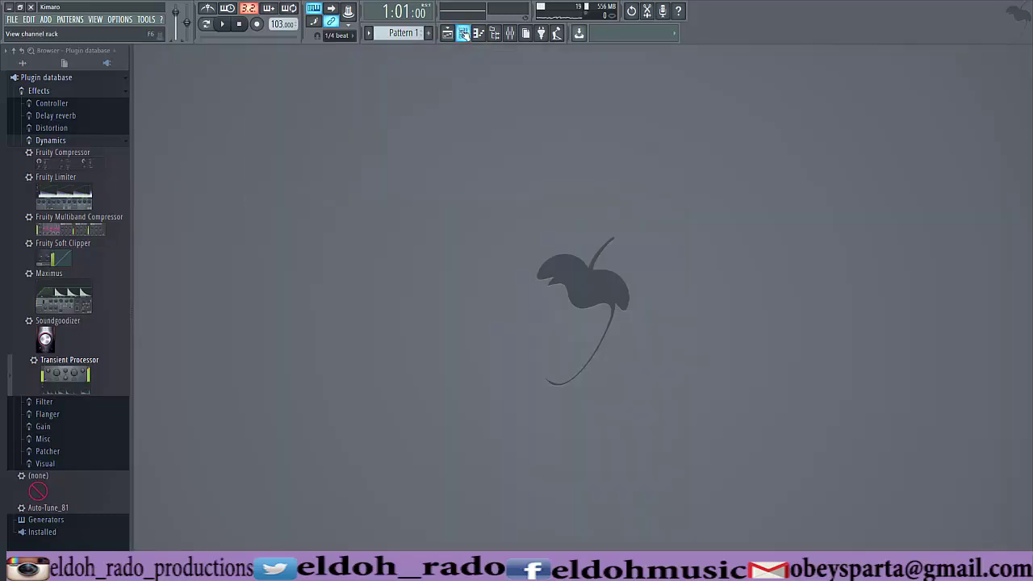
- Show and hide the ERP Kick 1 piano roll several times
left_click(478, 33)
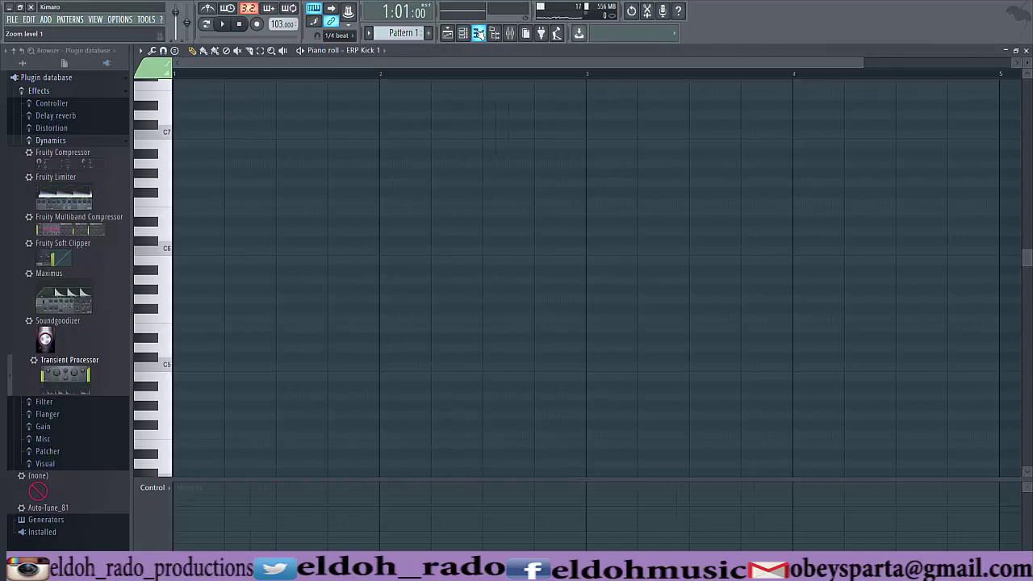
left_click(478, 33)
left_click(478, 33)
left_click(478, 33)
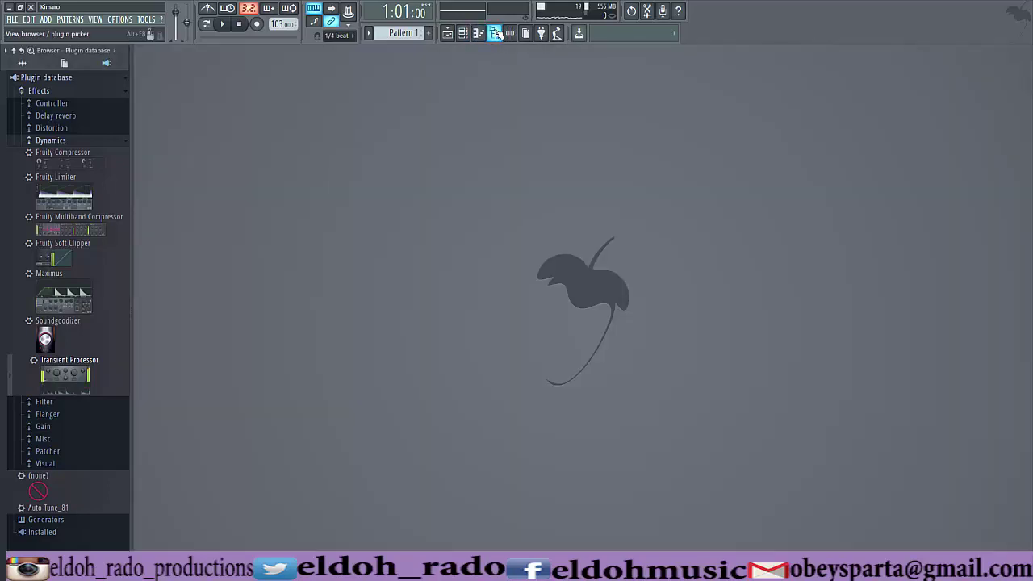
- Toggle the browser's visibility several times, leaving it hidden
left_click(494, 33)
left_click(495, 33)
left_click(495, 33)
left_click(495, 34)
left_click(497, 33)
- Show and hide the mixer several times
left_click(510, 34)
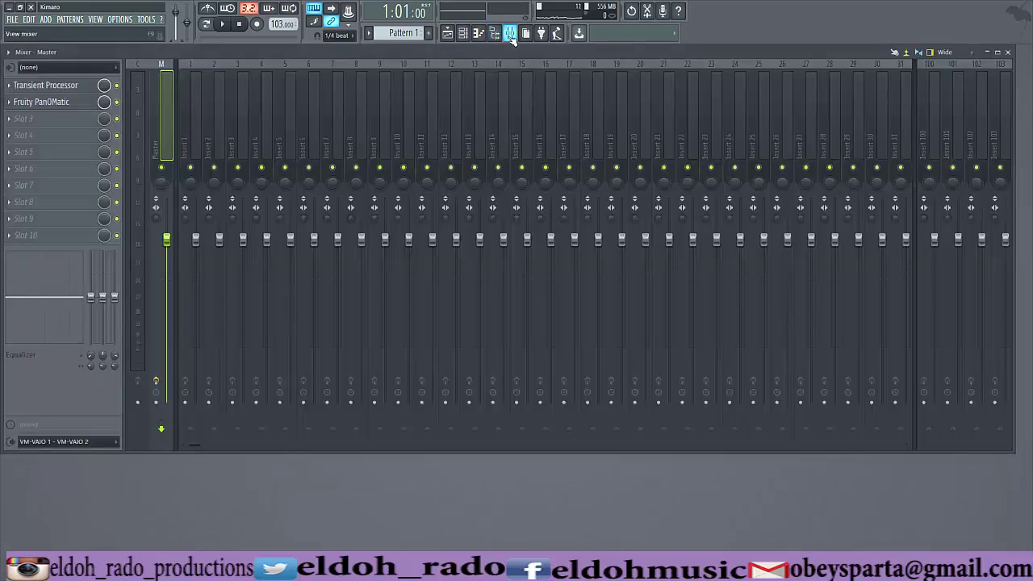
left_click(510, 34)
left_click(510, 34)
left_click(510, 34)
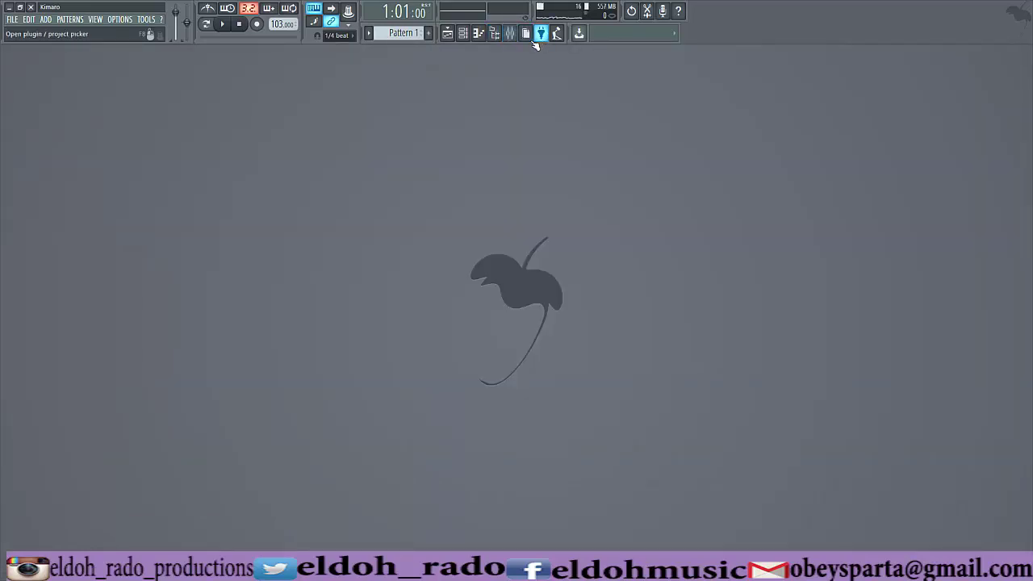
- View the project picker's patterns and channels and the plugin picker's instruments and effects
left_click(529, 38)
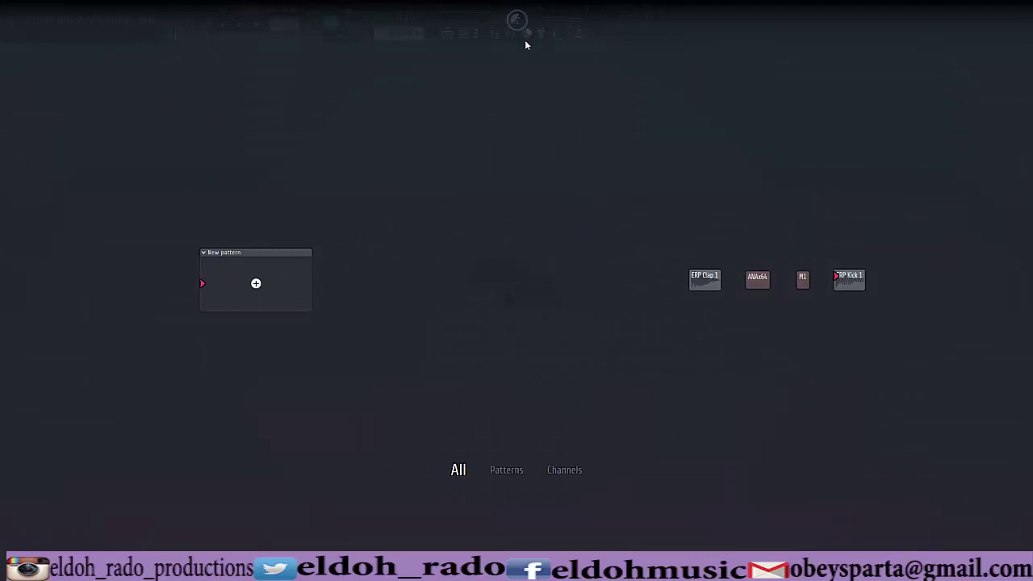
left_click(526, 40)
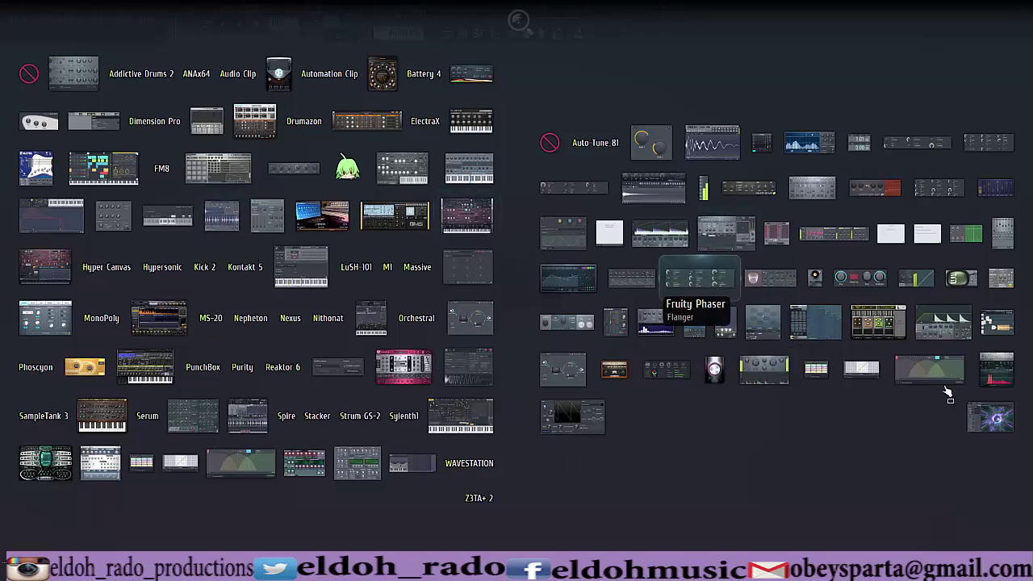
left_click(786, 462)
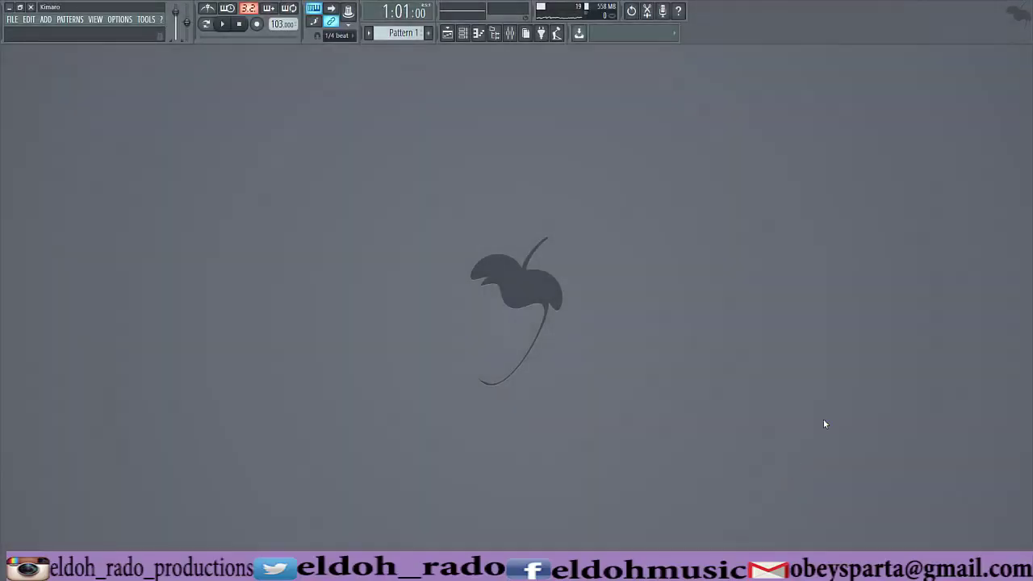
- Set the project tempo to 155 with the tempo tapper and close it
left_click(556, 33)
left_click(526, 272)
left_click(526, 272)
left_click(536, 270)
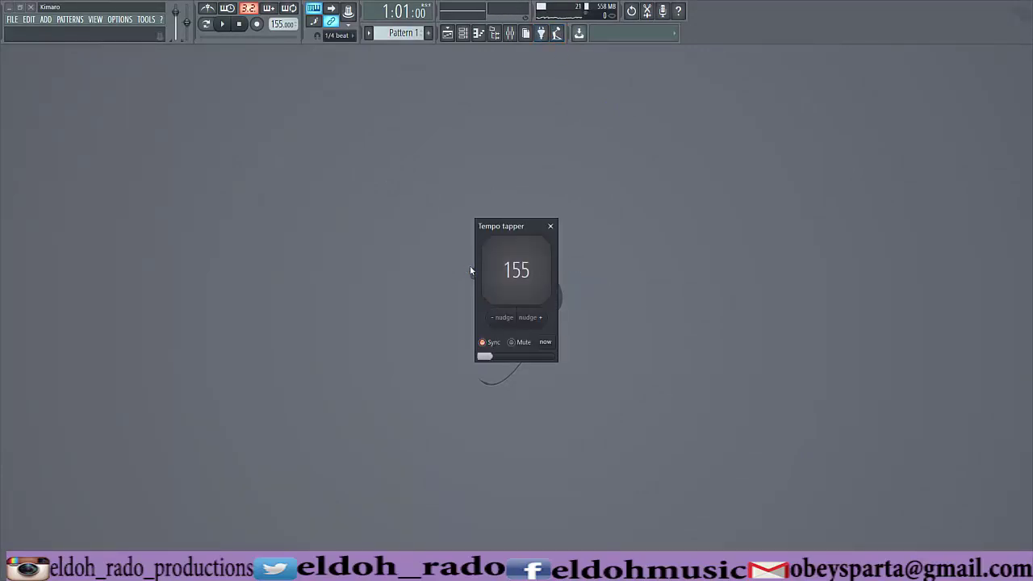
left_click(552, 227)
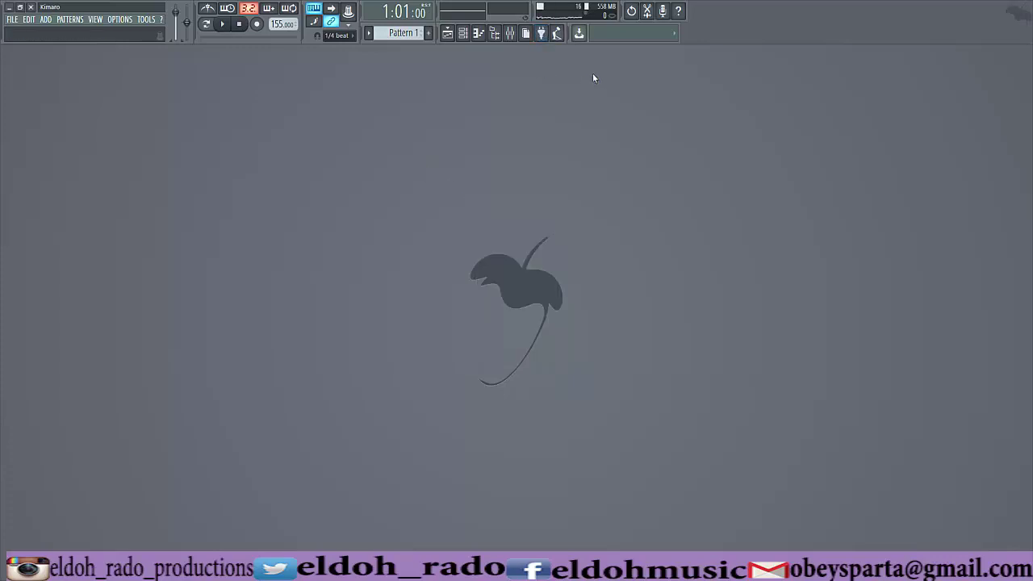
- View the project's import and export formats, and reopen the mixer
left_click(13, 19)
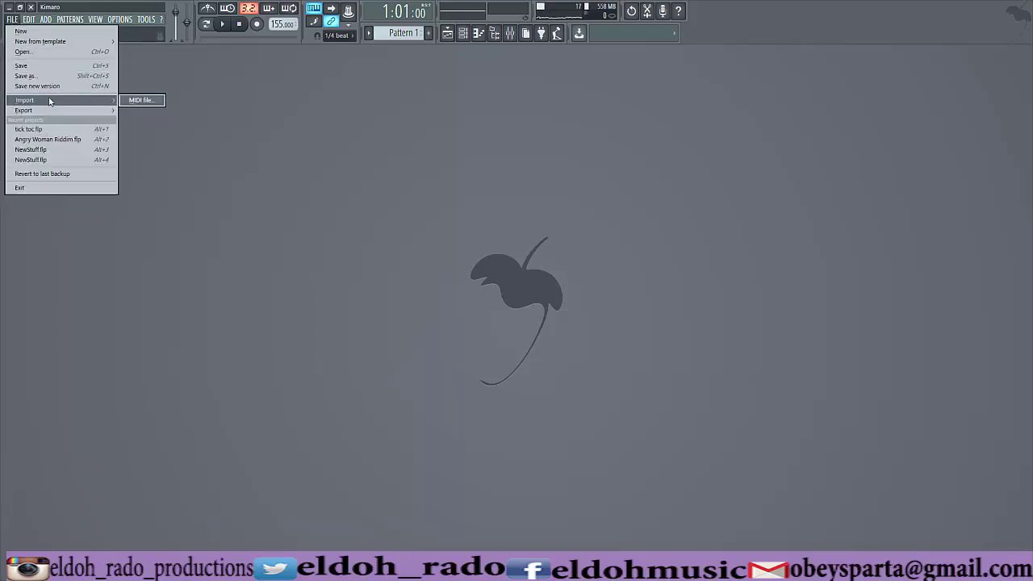
mouse_move(92, 111)
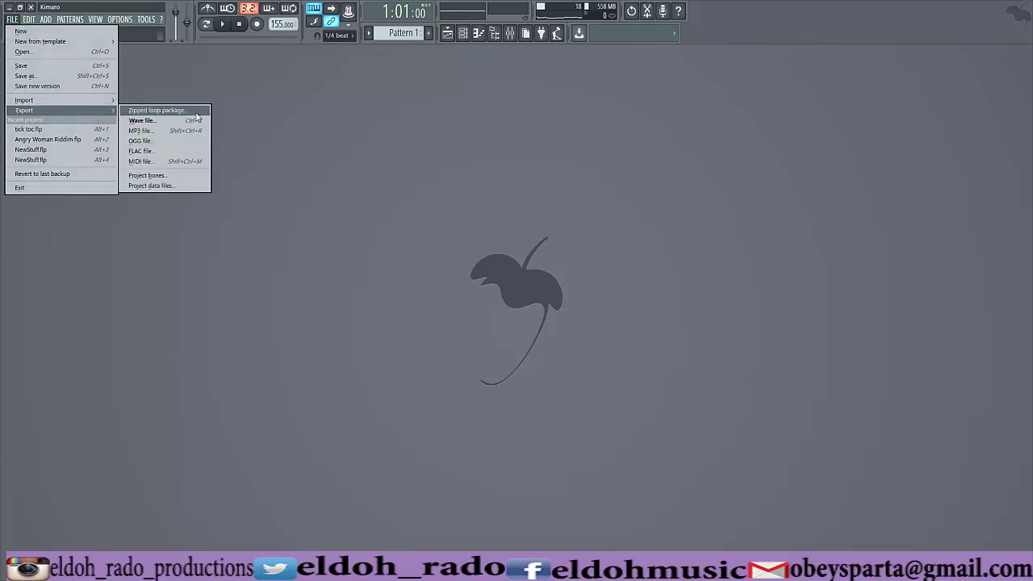
left_click(509, 36)
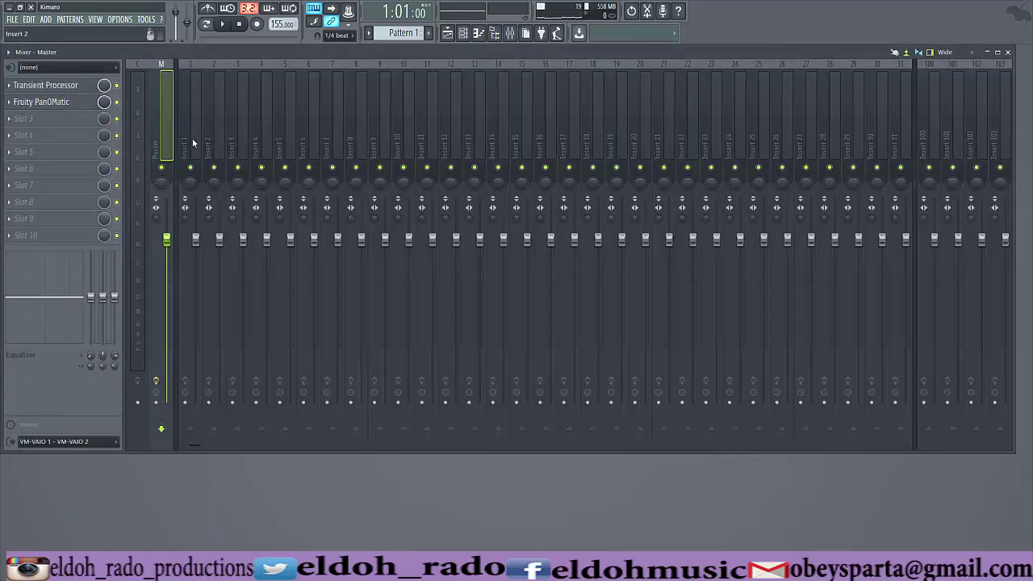
- Select mixer track Insert 10 and toggle the channel rack on and off
left_click(402, 131)
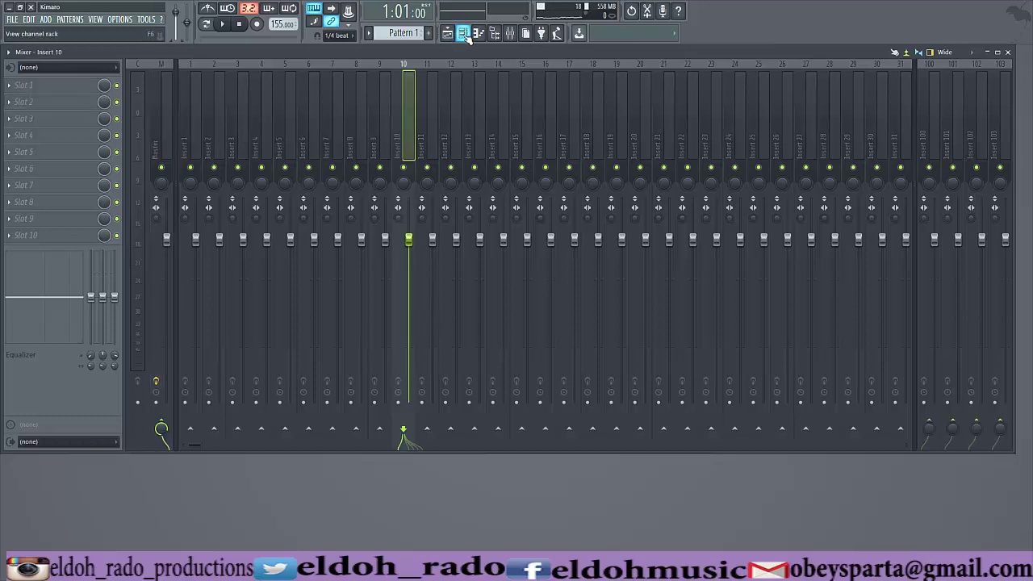
left_click(465, 34)
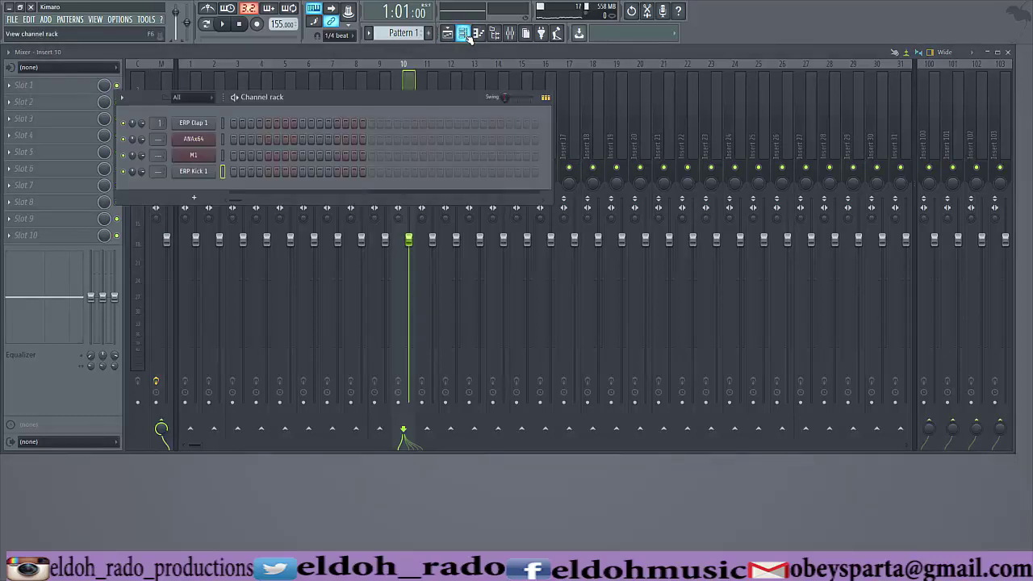
left_click(465, 34)
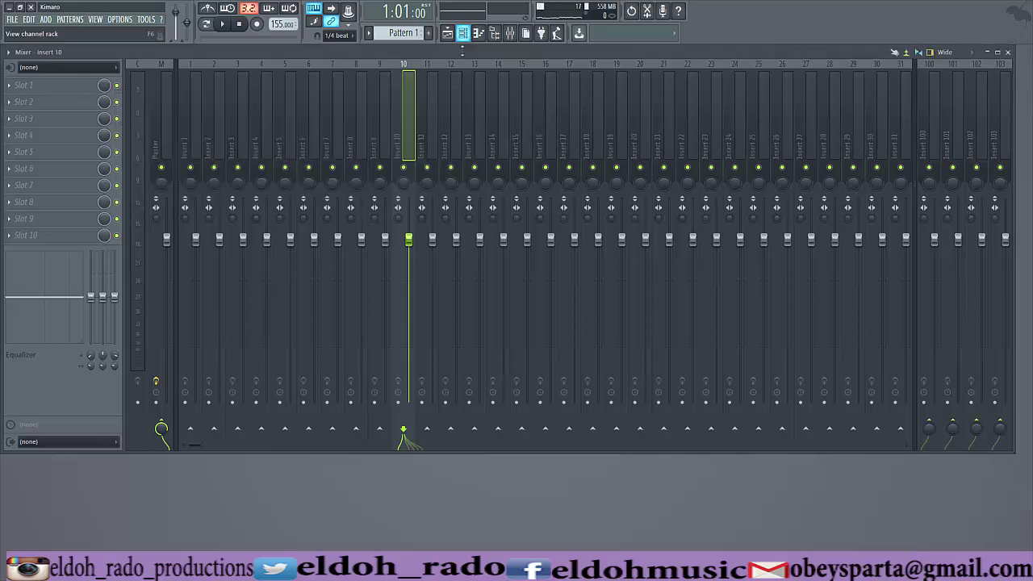
- Solo Insert 10 in the mixer, unmute Inserts 1 to 9, and mute Inserts 100 to 103
right_click(405, 168)
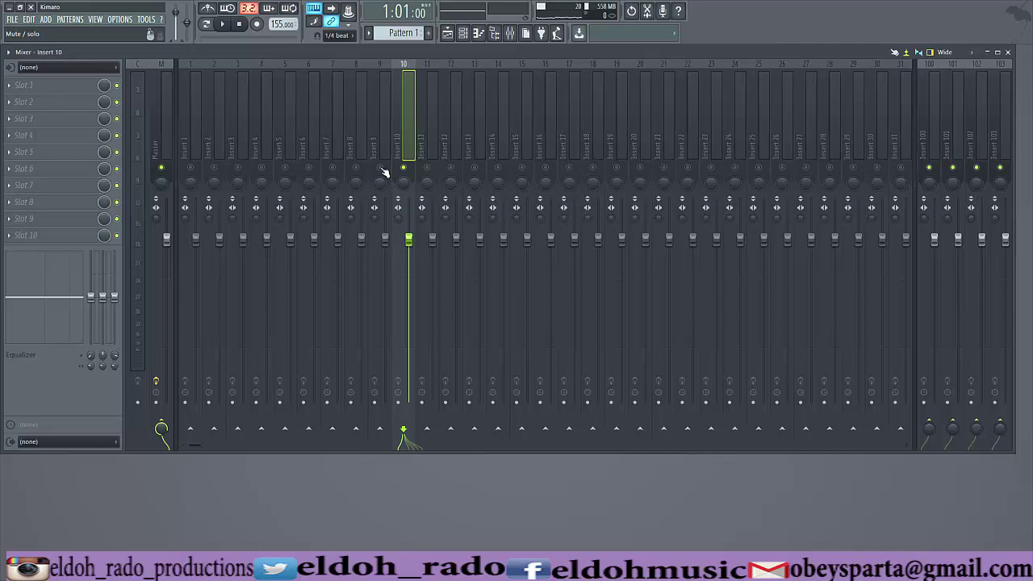
left_click_drag(385, 173, 194, 174)
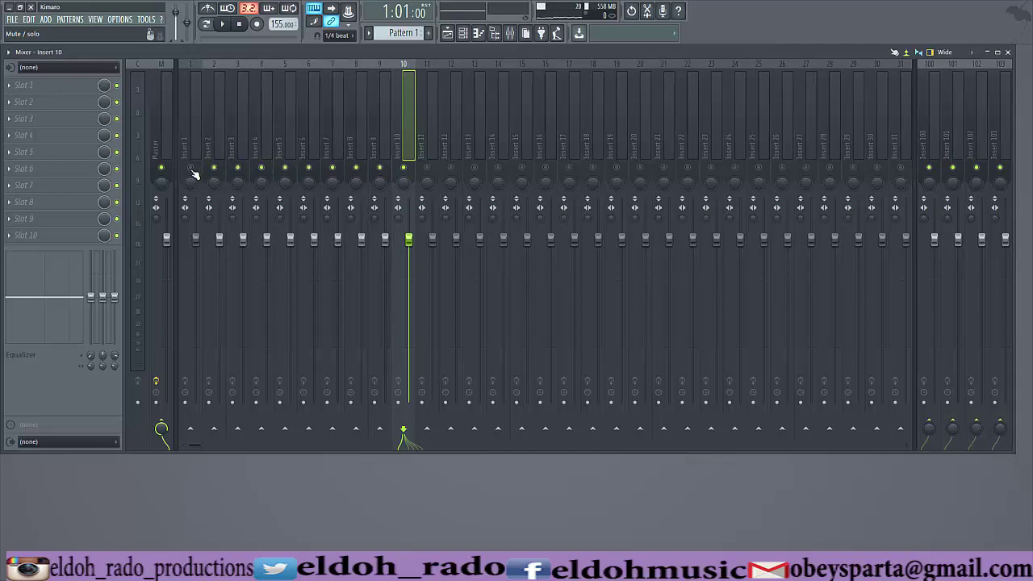
left_click_drag(929, 169, 1001, 169)
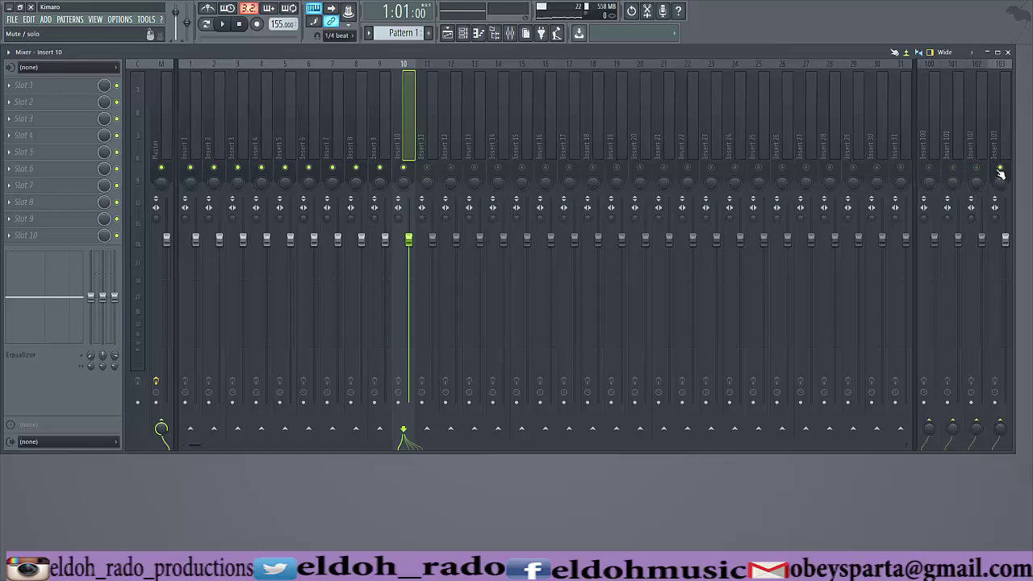
- Open the rendering settings for exporting the project as a wave file named 0
left_click(13, 20)
mouse_move(36, 112)
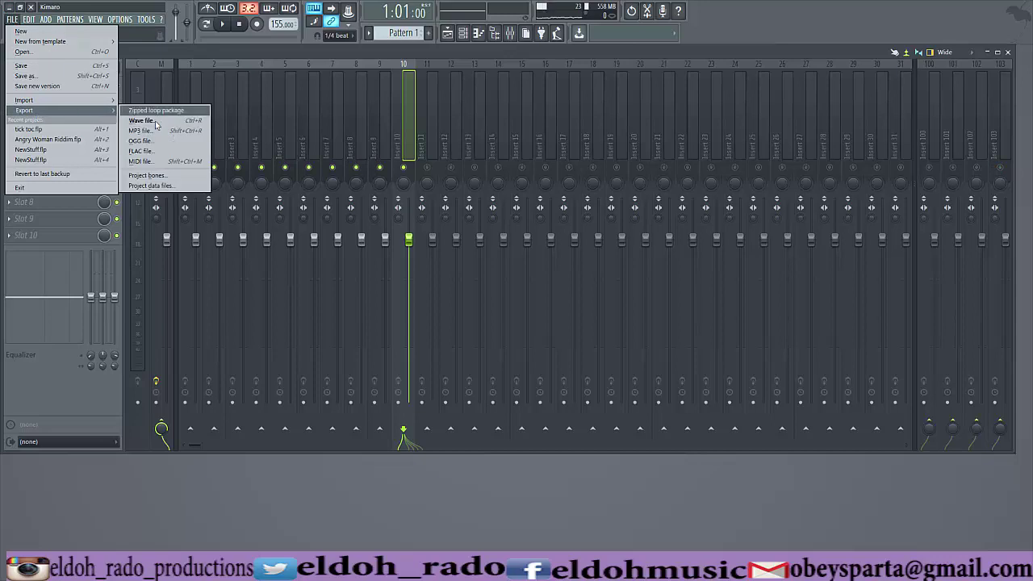
left_click(155, 121)
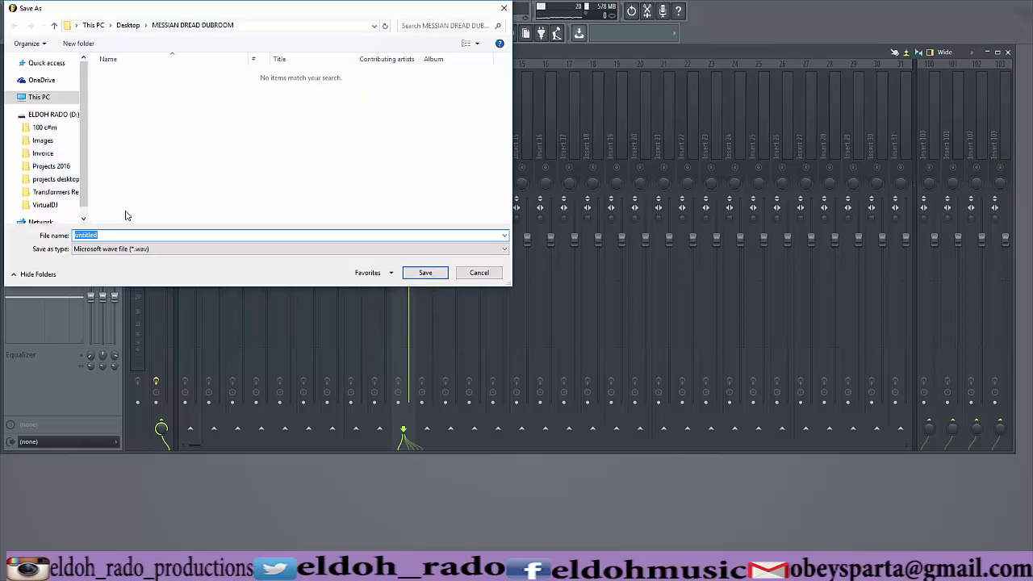
type("0")
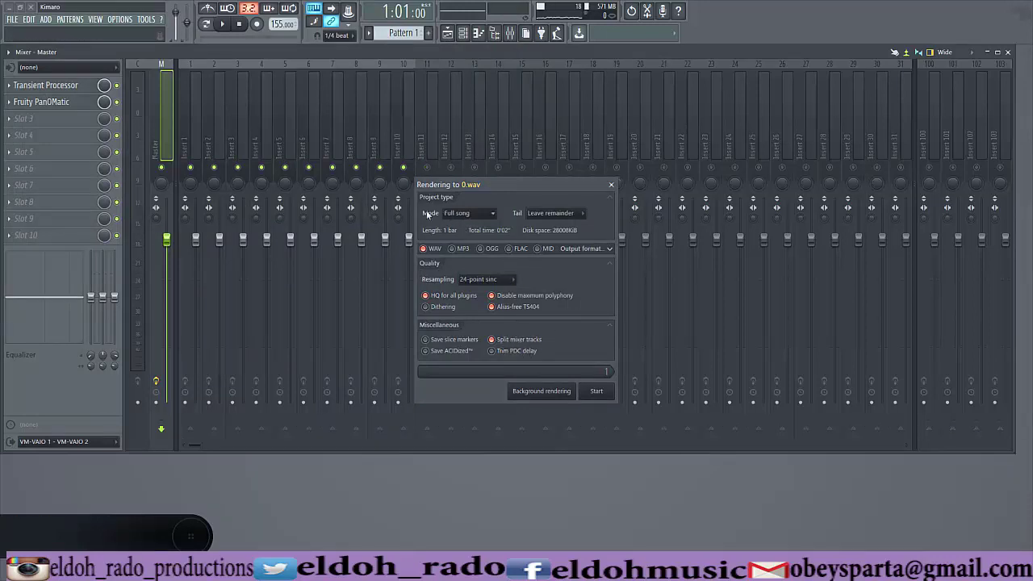
- Check the render tail options, turn off splitting mixer tracks, and add MP3 as an output format
left_click(582, 214)
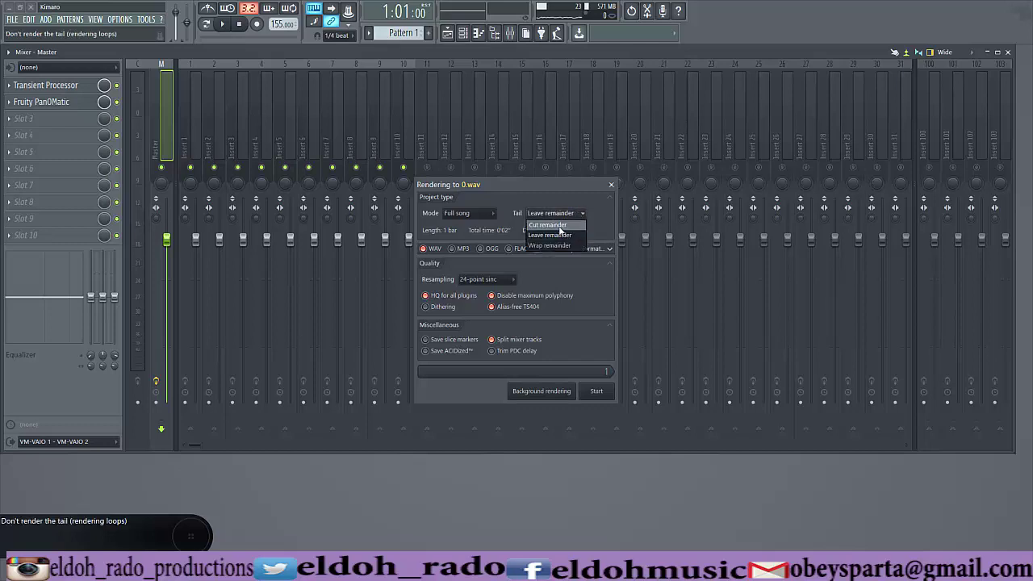
left_click(578, 214)
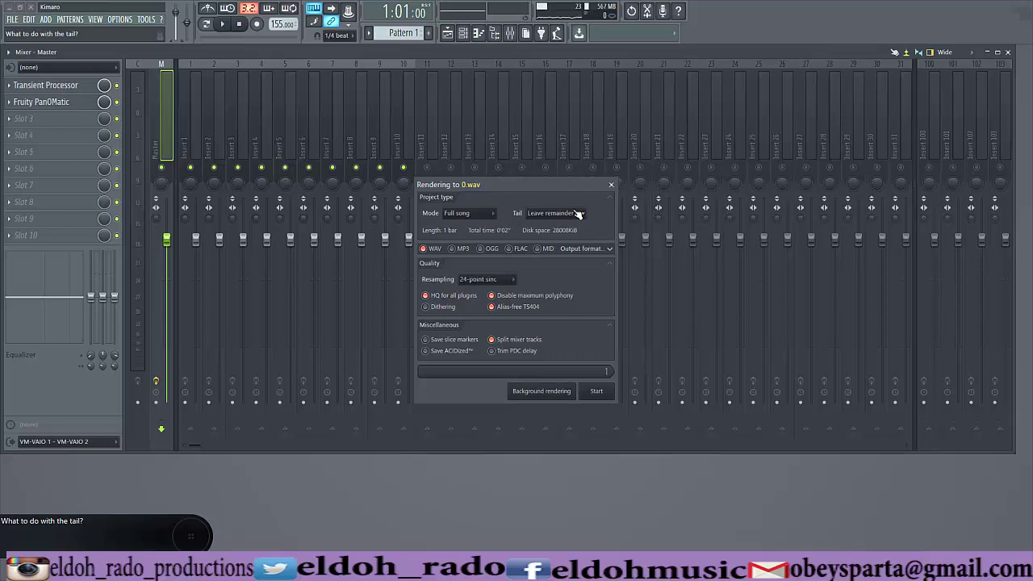
left_click(494, 340)
left_click(455, 251)
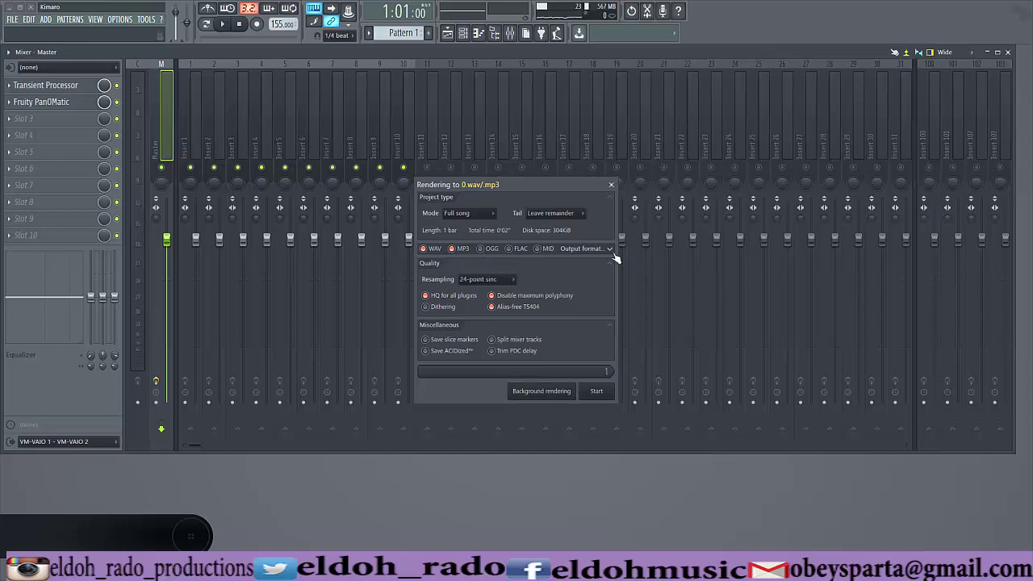
- Set the WAV bit depth to 16Bit int, deselect WAV output, adjust the MP3 bitrate, and close the rendering settings without exporting
left_click(613, 250)
left_click(494, 267)
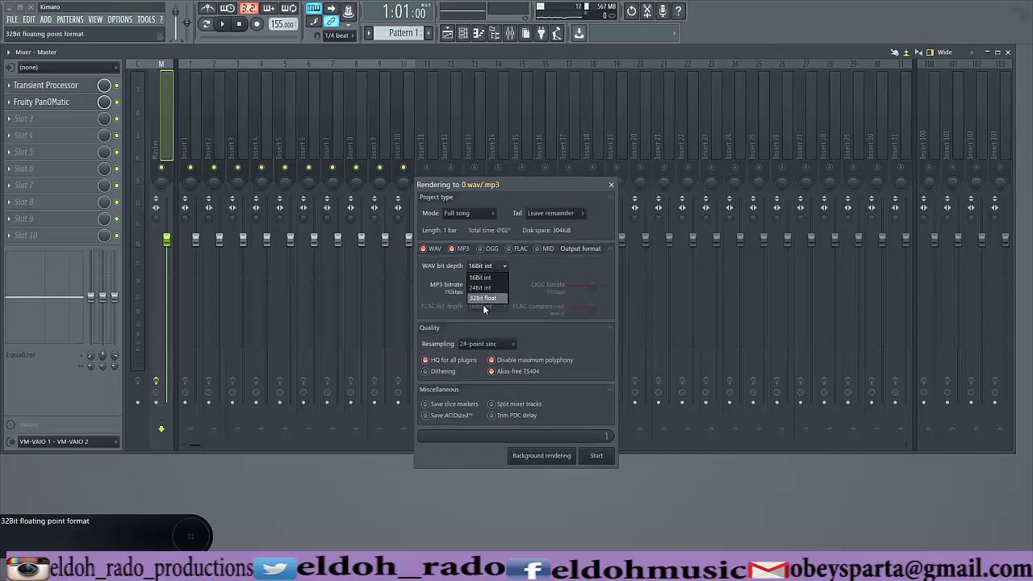
left_click(483, 277)
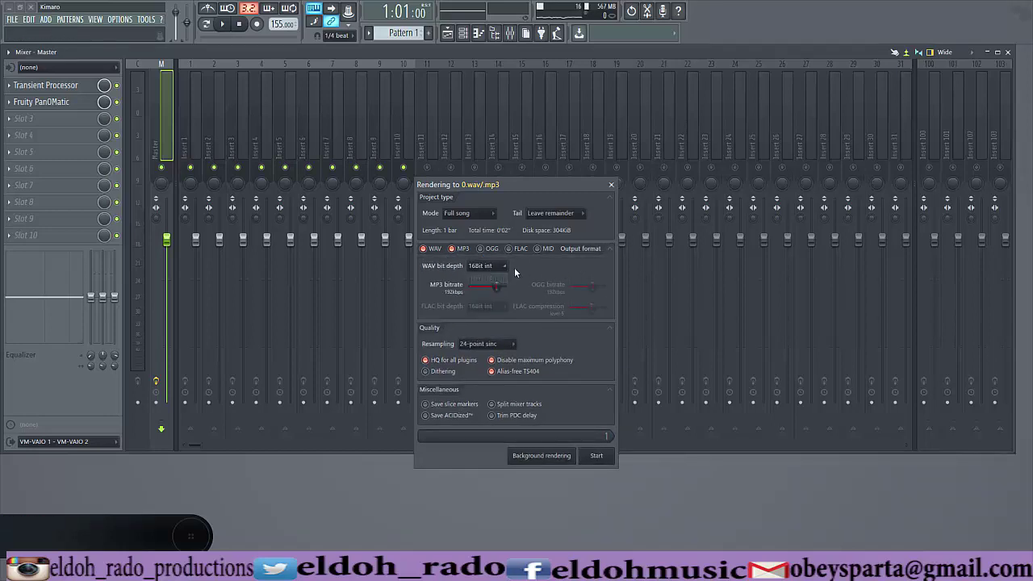
left_click(423, 250)
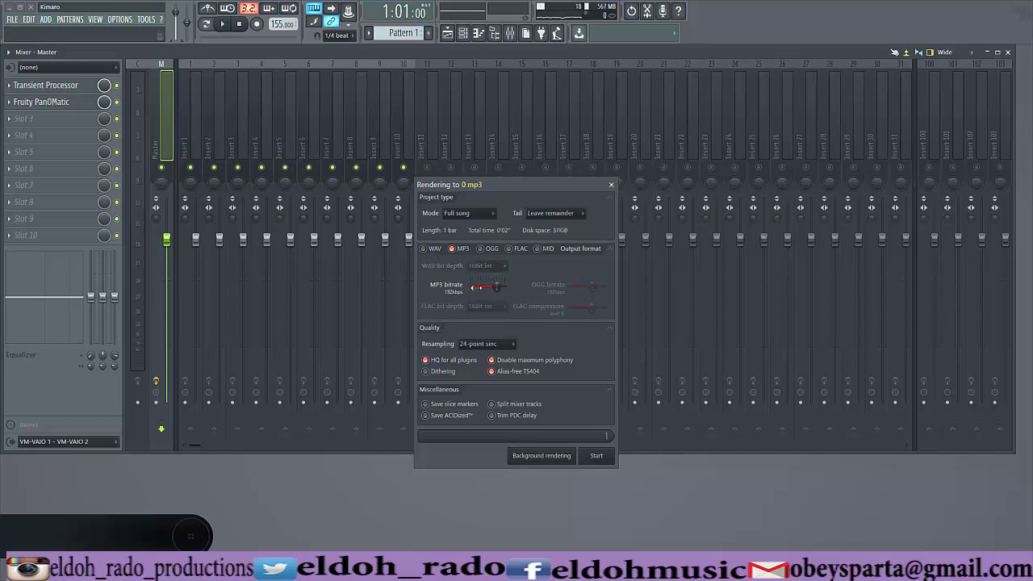
left_click_drag(496, 286, 491, 286)
left_click(612, 185)
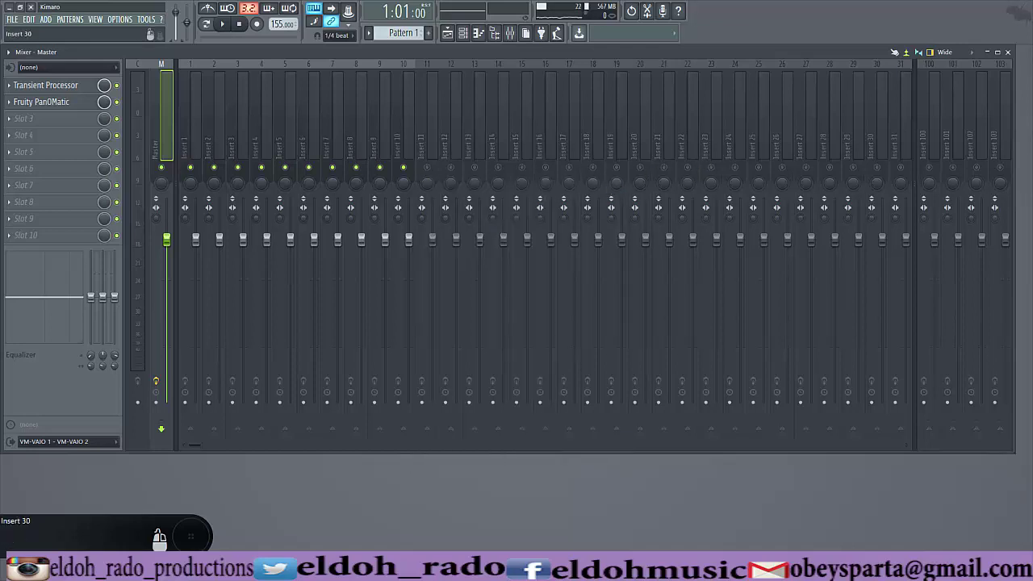
- Switch the mixer layout through Compact 2, Compact, and Extra large
left_click(970, 54)
left_click(954, 74)
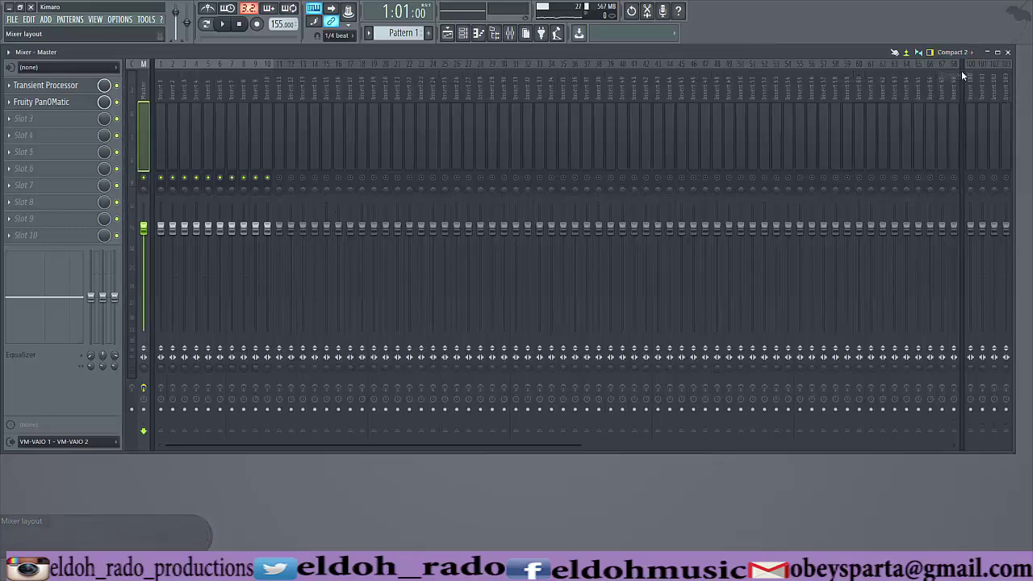
left_click(951, 52)
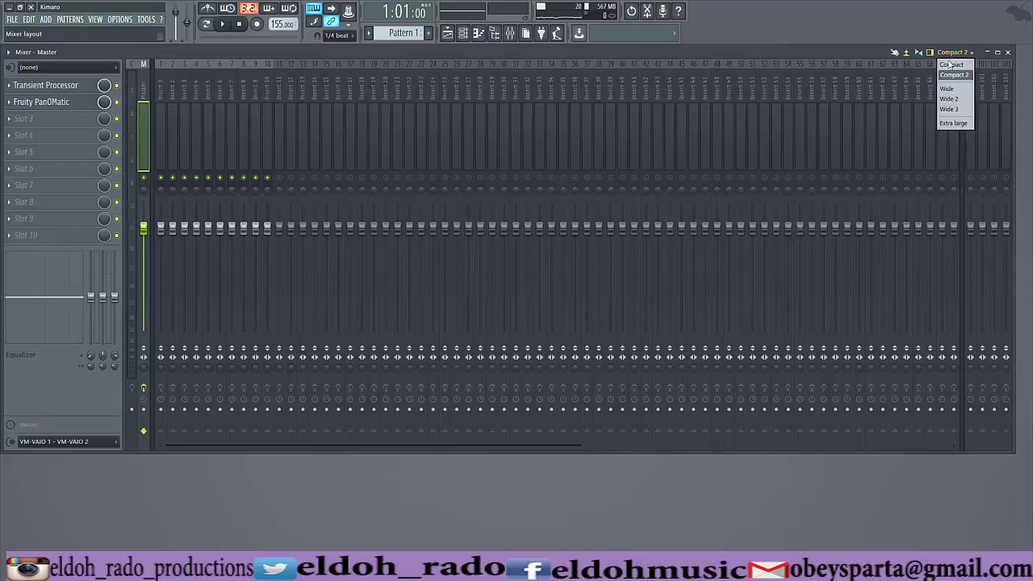
left_click(947, 63)
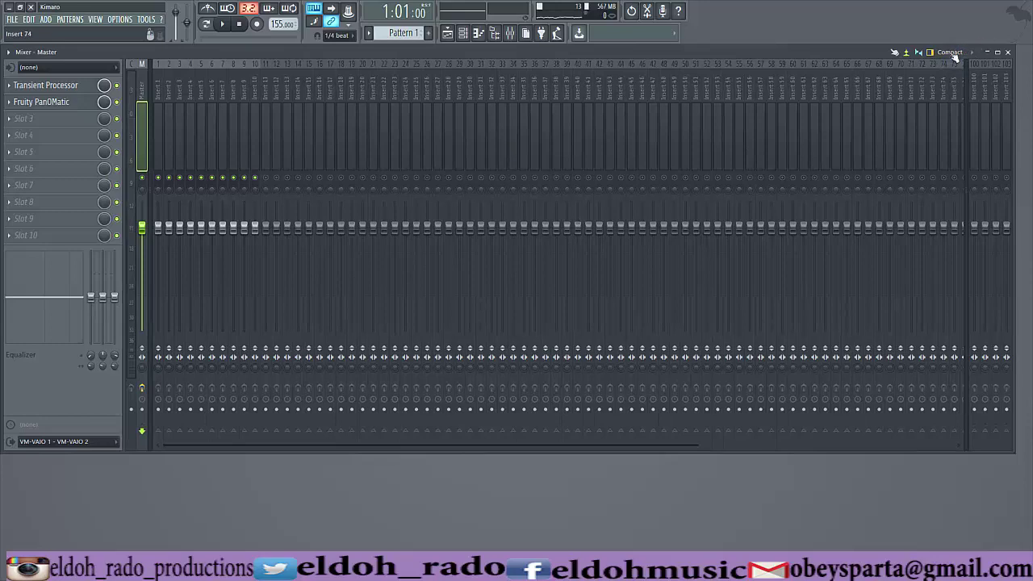
left_click(951, 53)
left_click(946, 124)
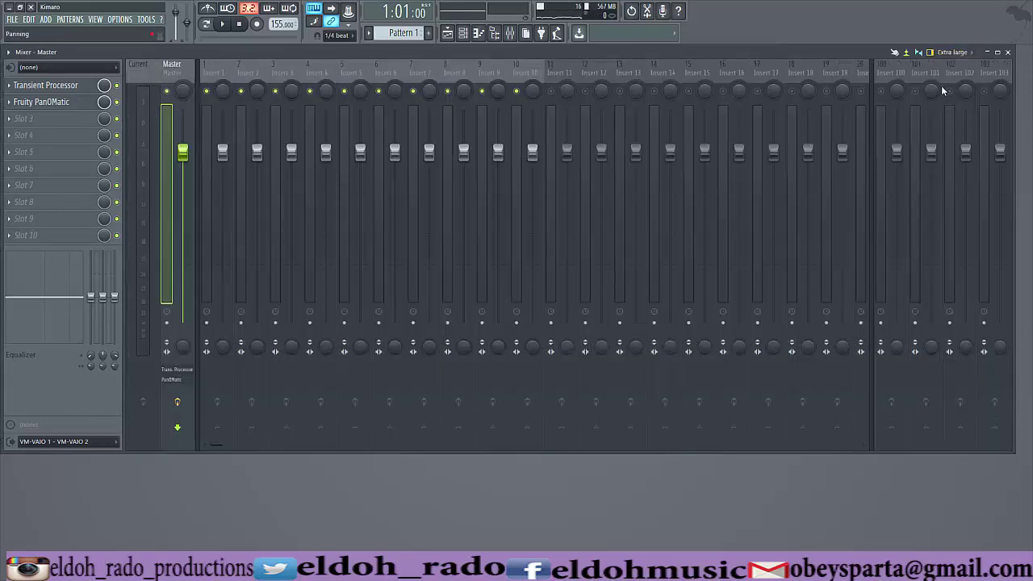
- Switch the mixer layout through Wide 3 and Wide 2, and return it to Wide
left_click(959, 53)
left_click(949, 109)
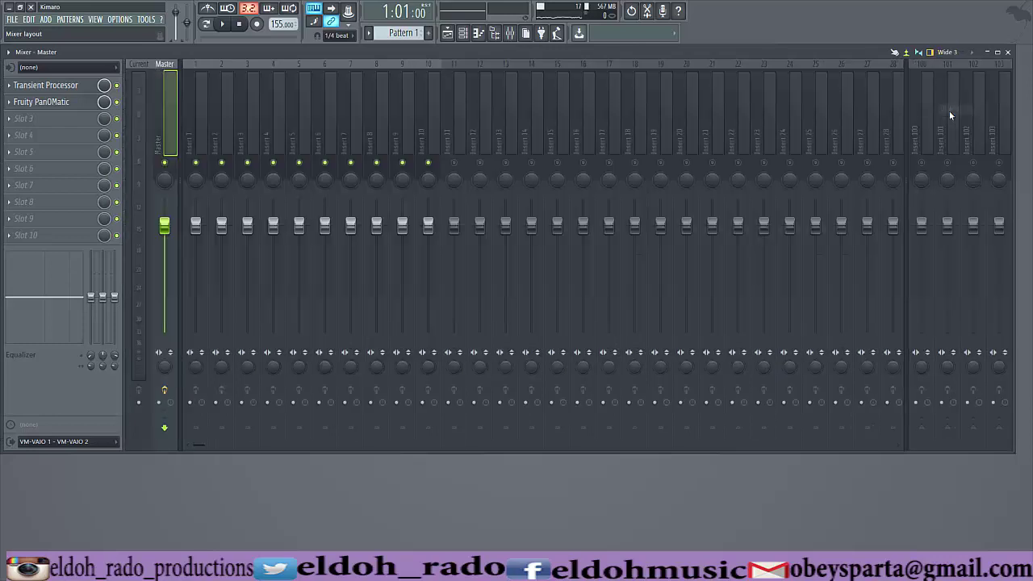
left_click(957, 53)
left_click(950, 97)
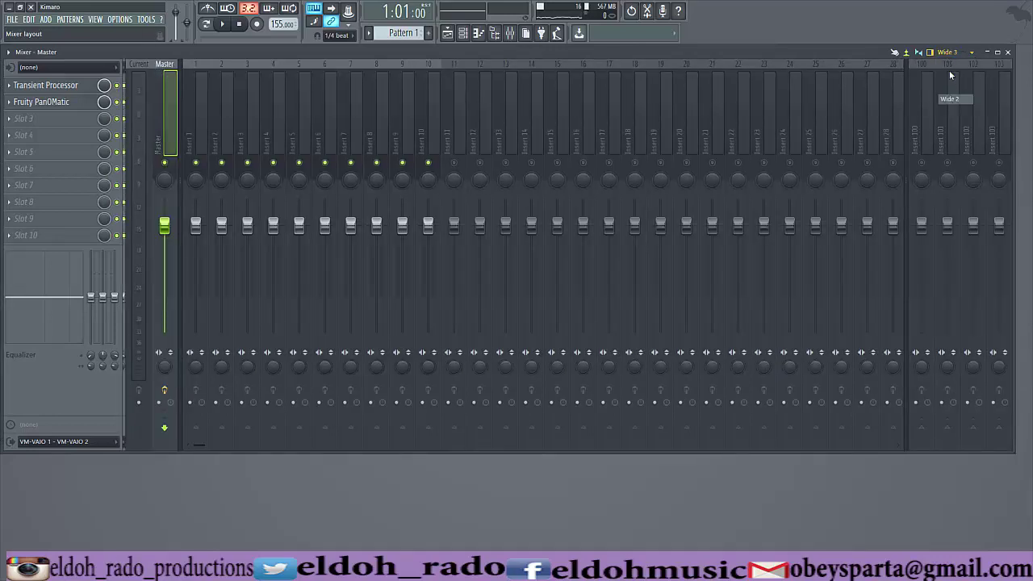
left_click(959, 53)
left_click(949, 99)
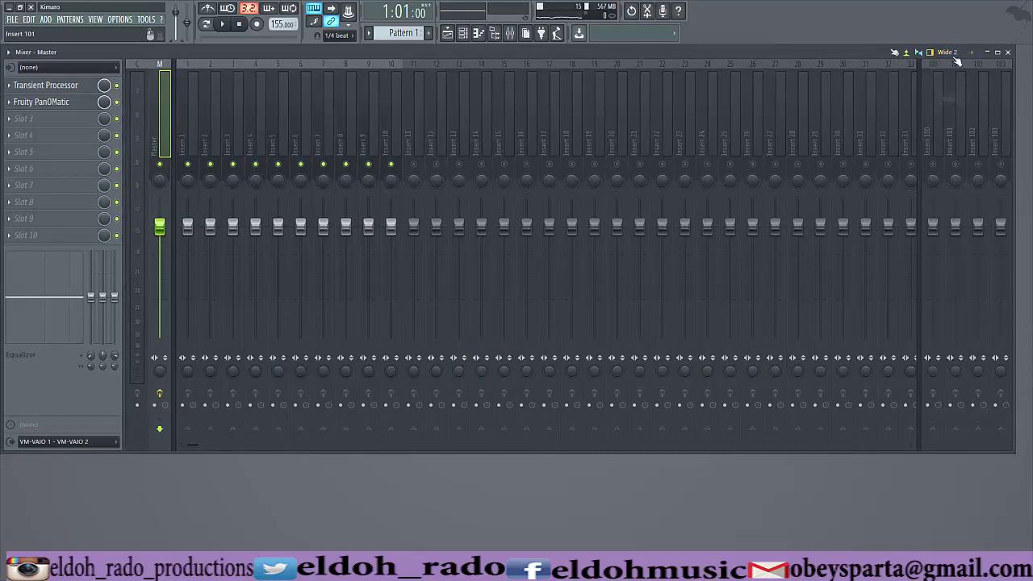
left_click(959, 55)
left_click(948, 88)
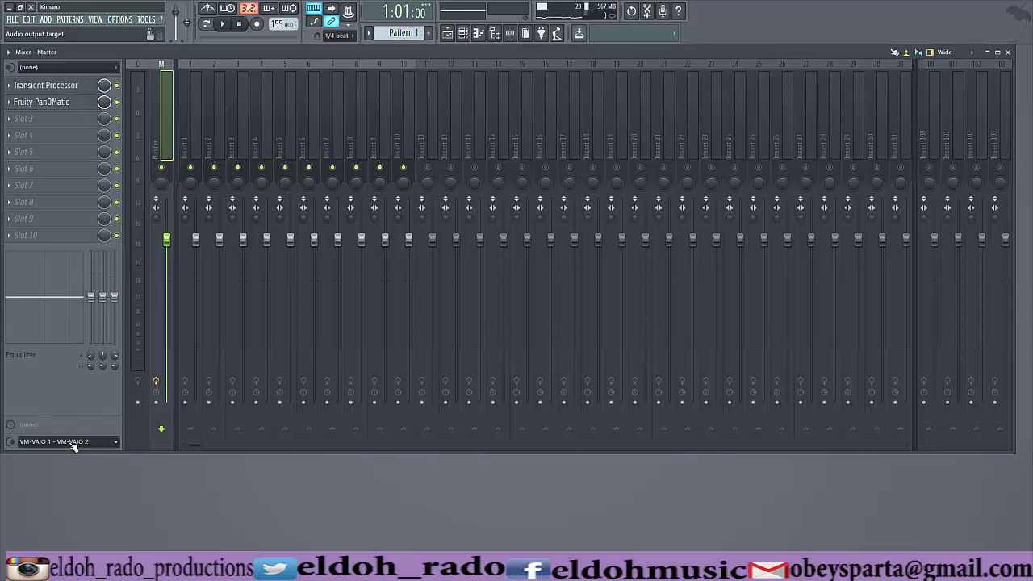
- View the available audio devices in the audio settings and the Master track's audio input sources
left_click(119, 19)
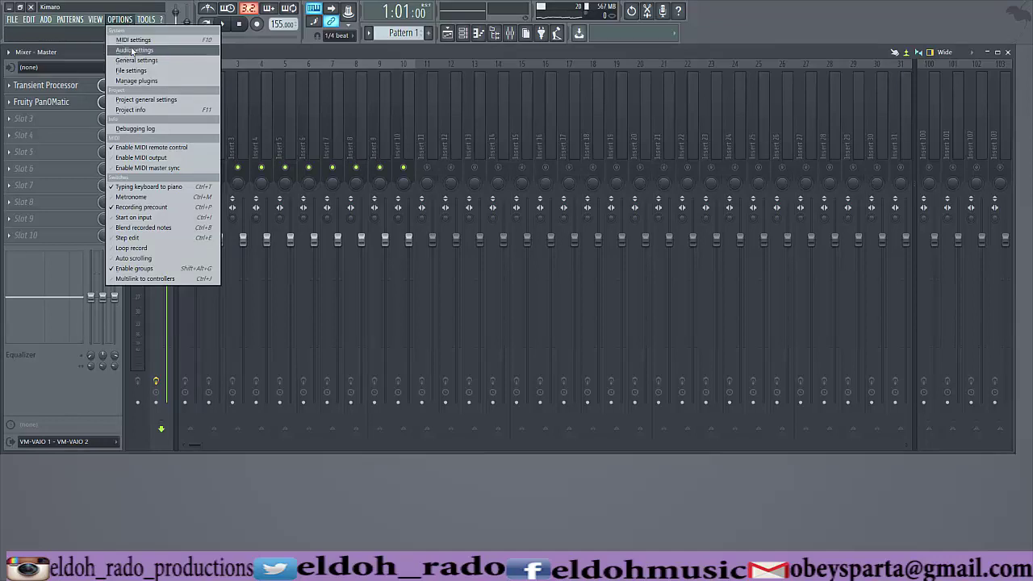
left_click(132, 51)
left_click(411, 186)
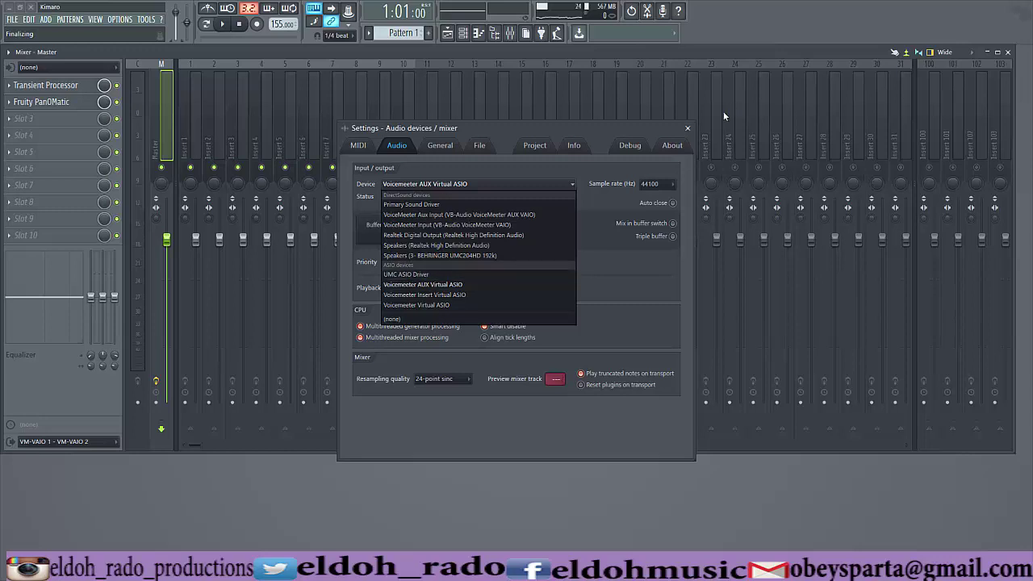
left_click(687, 128)
left_click(688, 128)
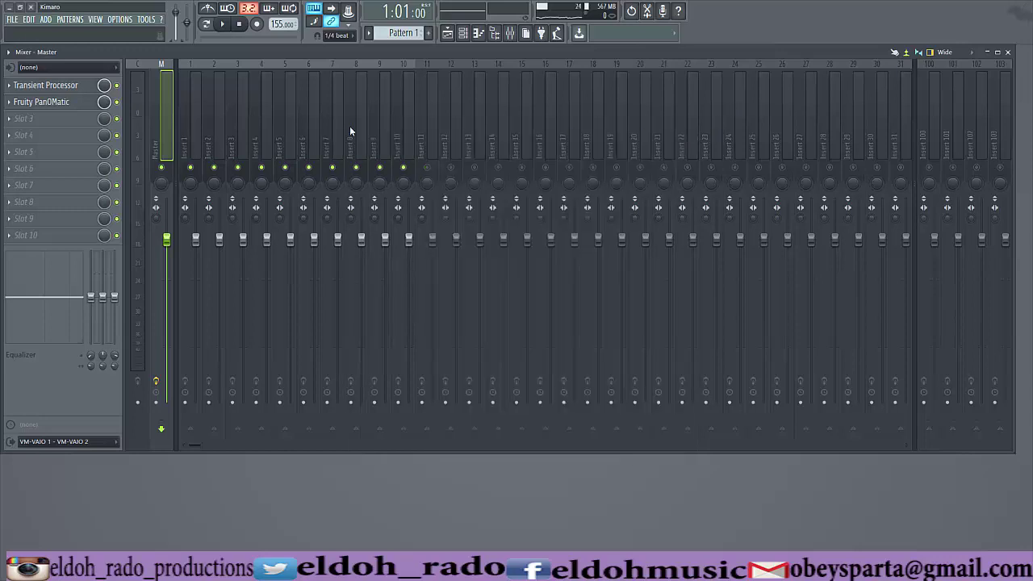
left_click(47, 70)
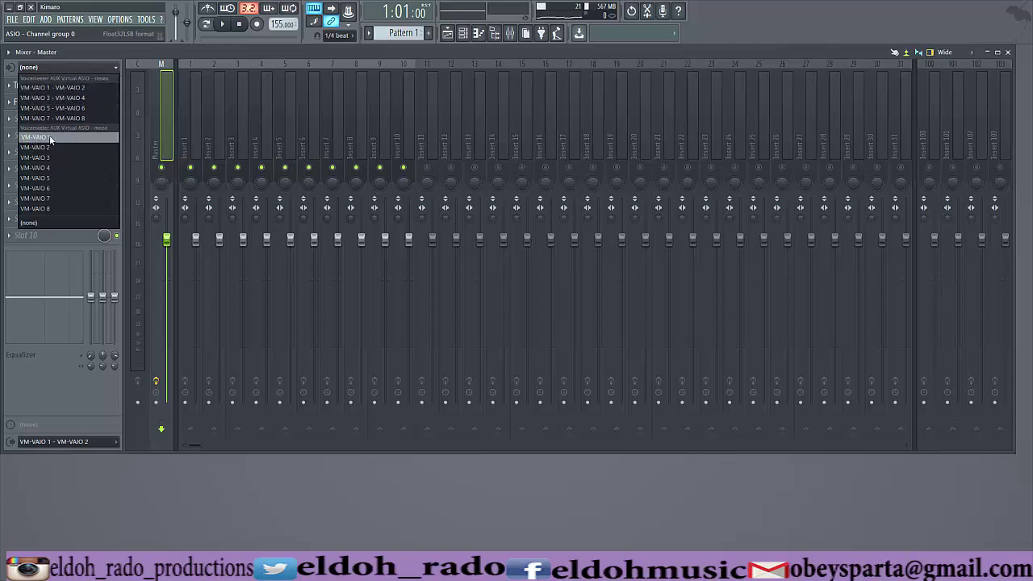
left_click(153, 60)
- Set the audio device to UMC ASIO Driver in the audio settings
left_click(119, 19)
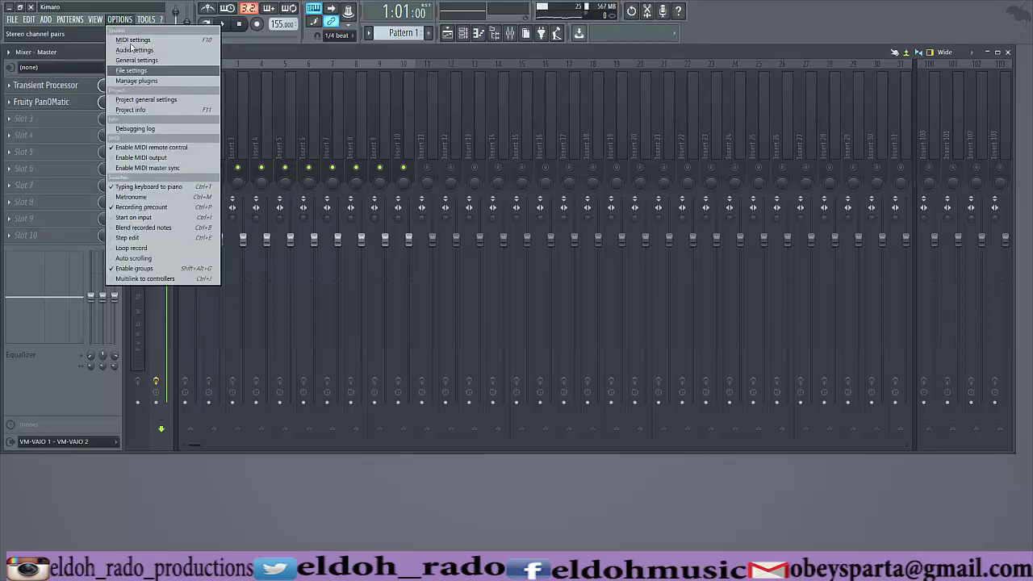
left_click(134, 50)
left_click(407, 184)
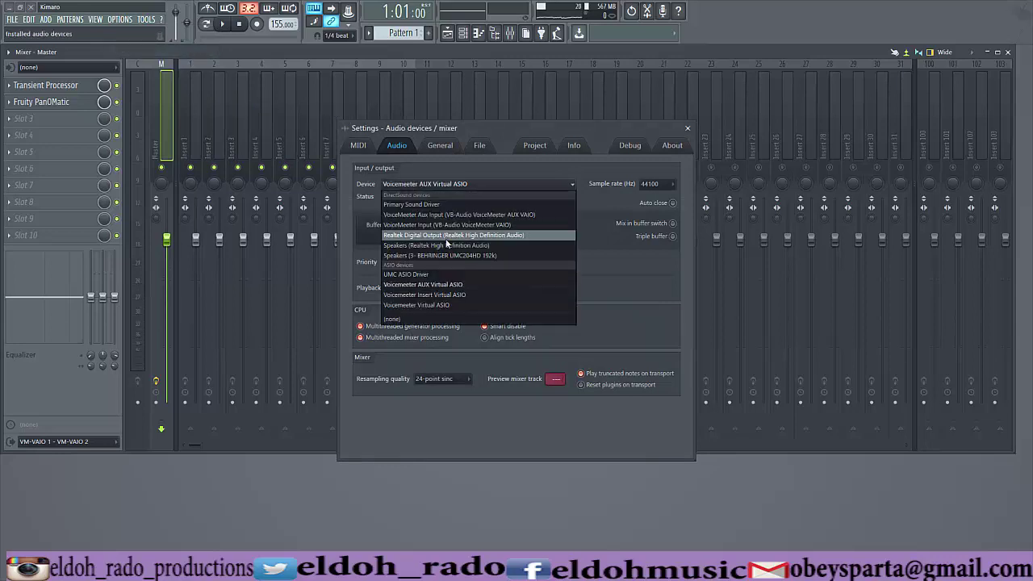
left_click(430, 274)
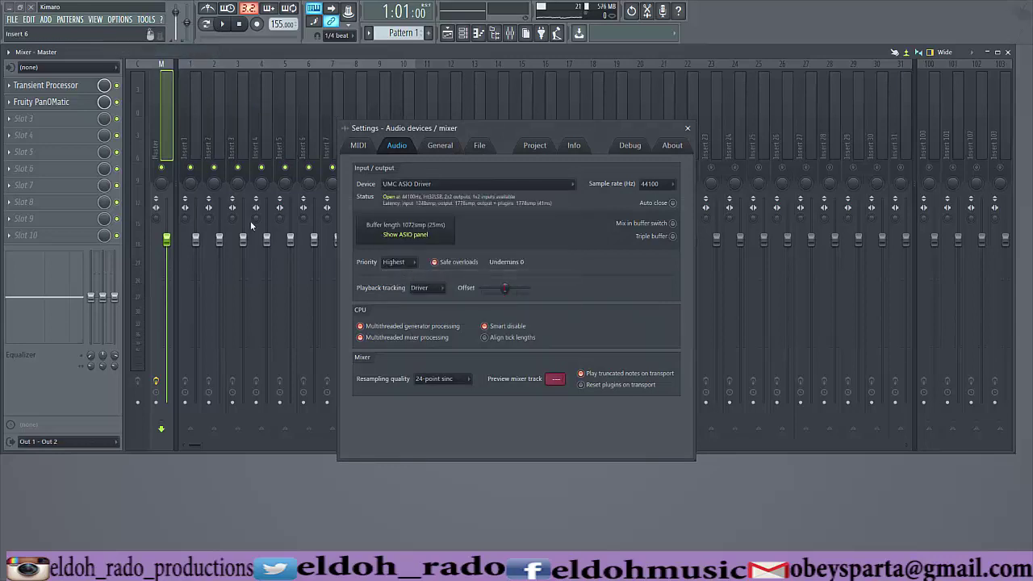
- Set the Master track's audio input source to In 1 and have the track armed for recording
left_click(80, 68)
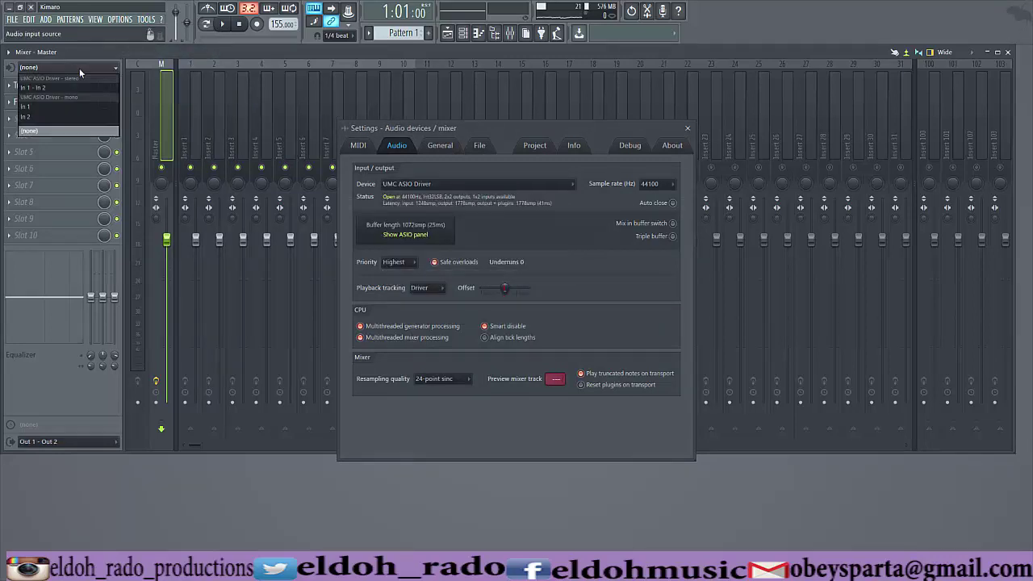
left_click(49, 109)
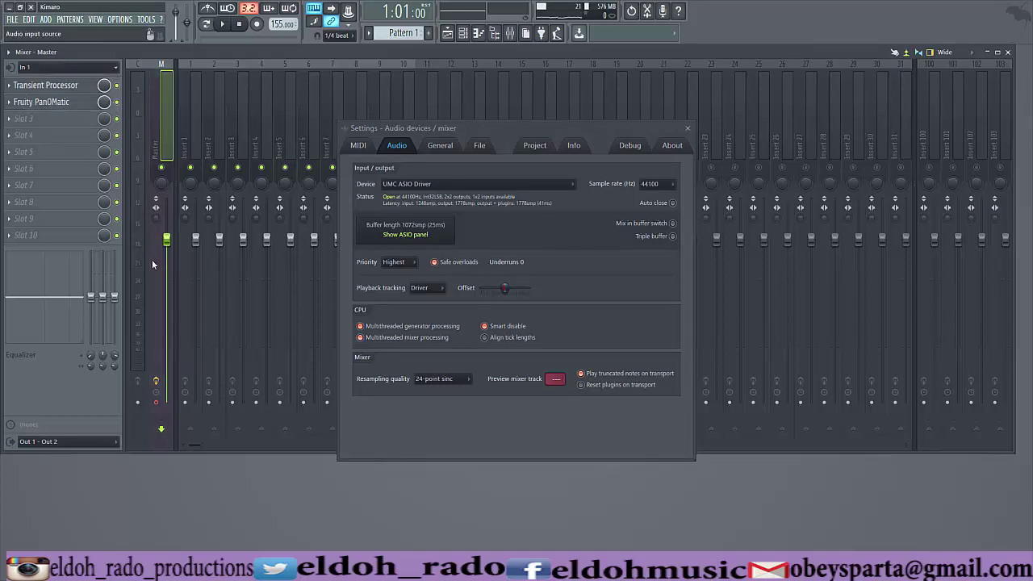
left_click(157, 403)
- Turn on recording, dismiss the choice of what to record, and close the audio settings
left_click(257, 24)
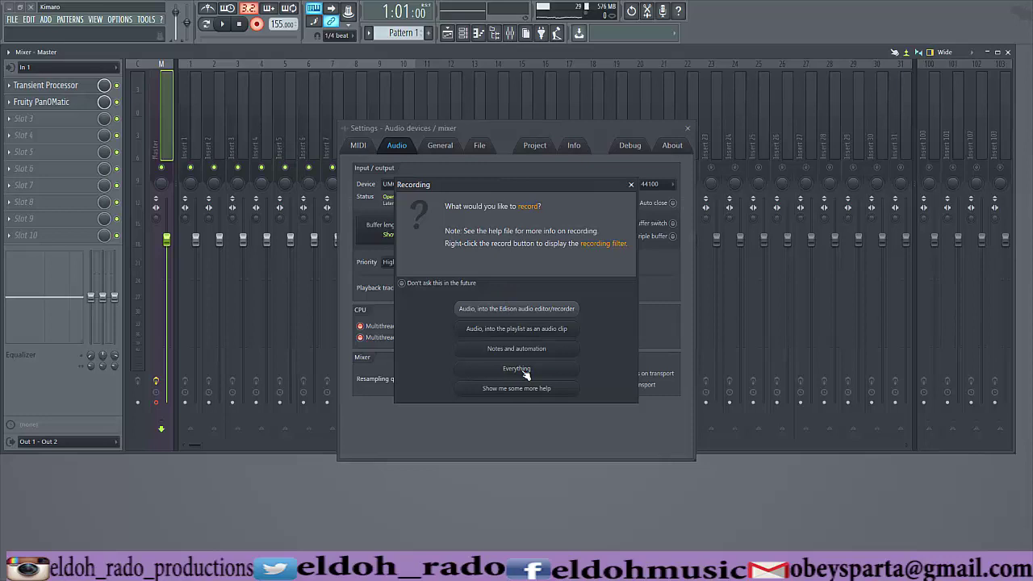
left_click(631, 185)
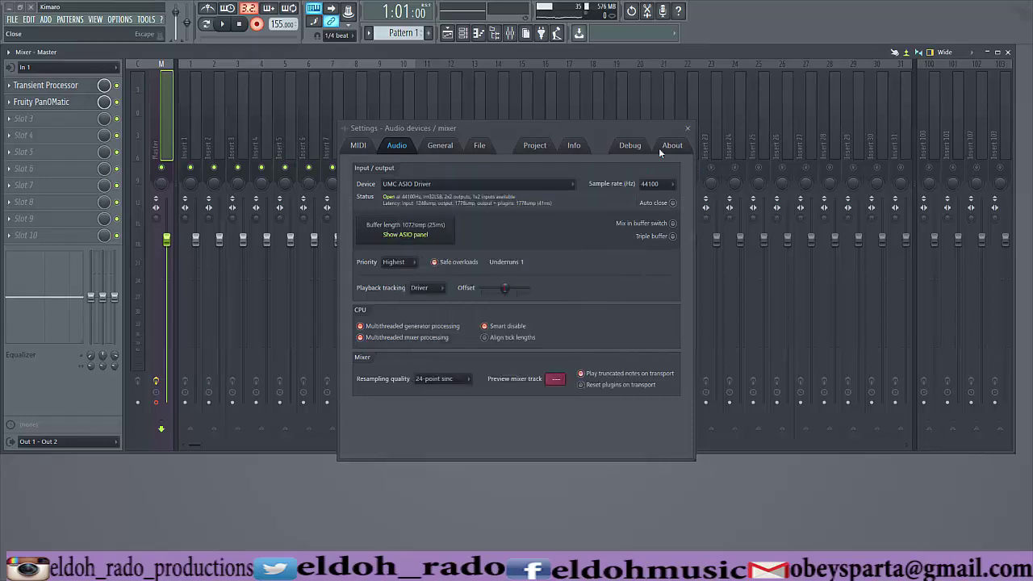
left_click(688, 129)
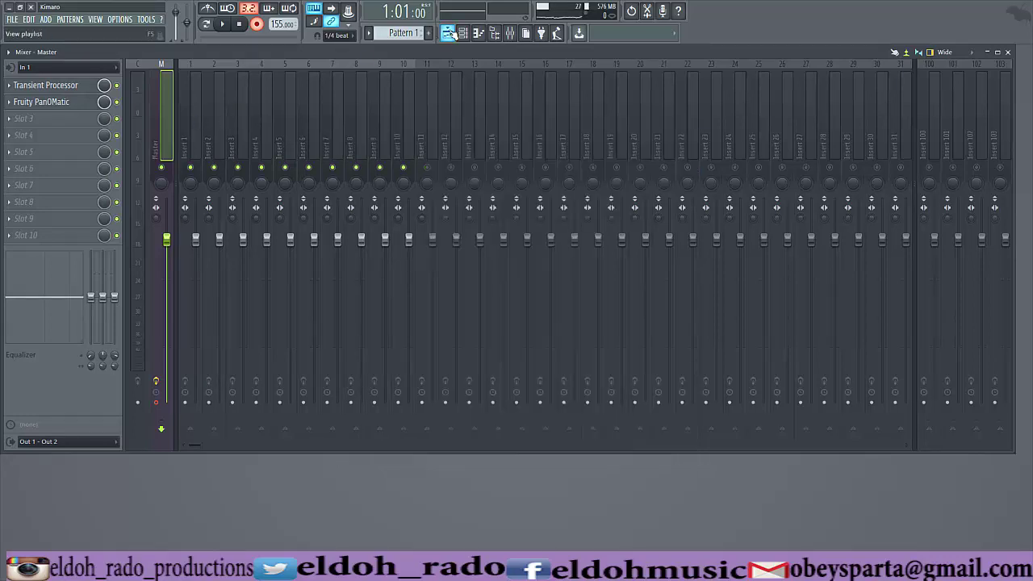
- Load the Edison audio recorder into effect slot 3 of the Master track
left_click(26, 121)
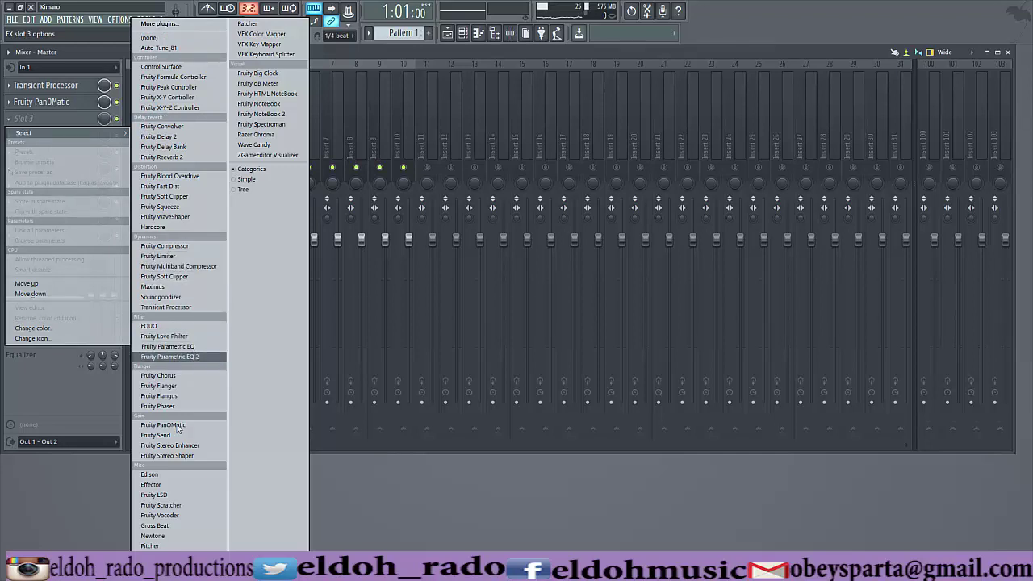
left_click(173, 475)
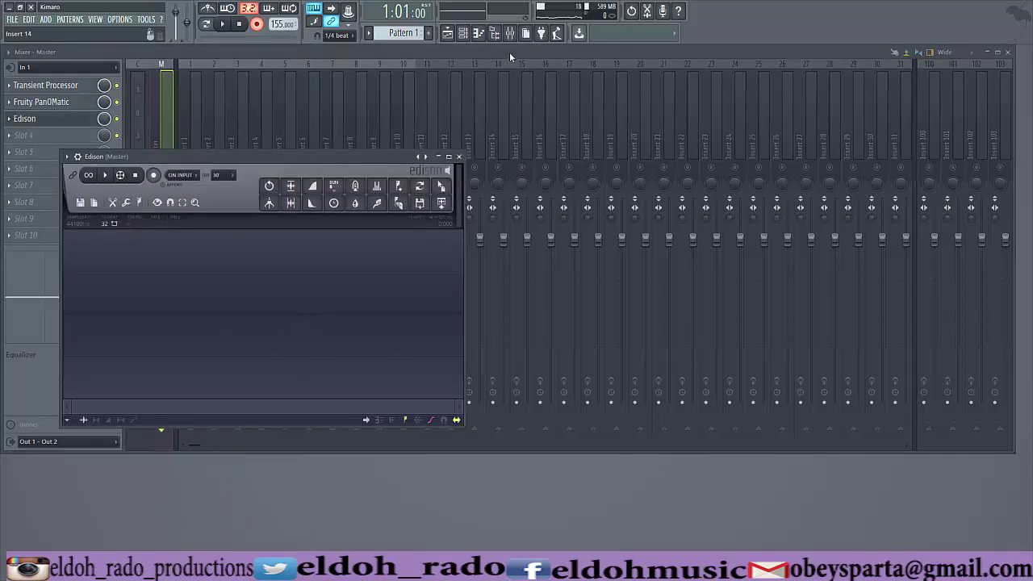
- Show the playlist briefly, and close the playlist, Edison, and mixer windows
left_click(447, 35)
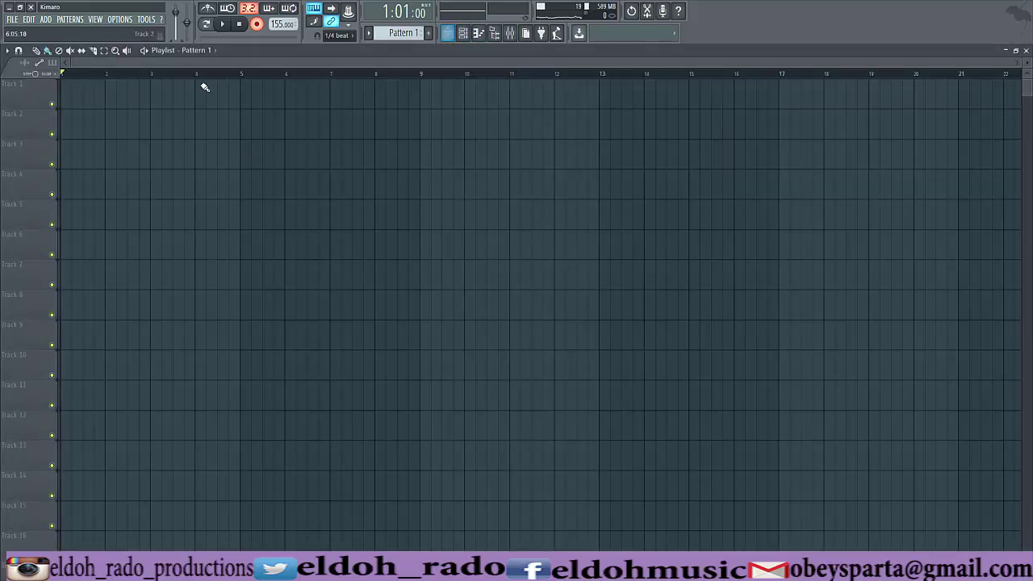
left_click(1026, 50)
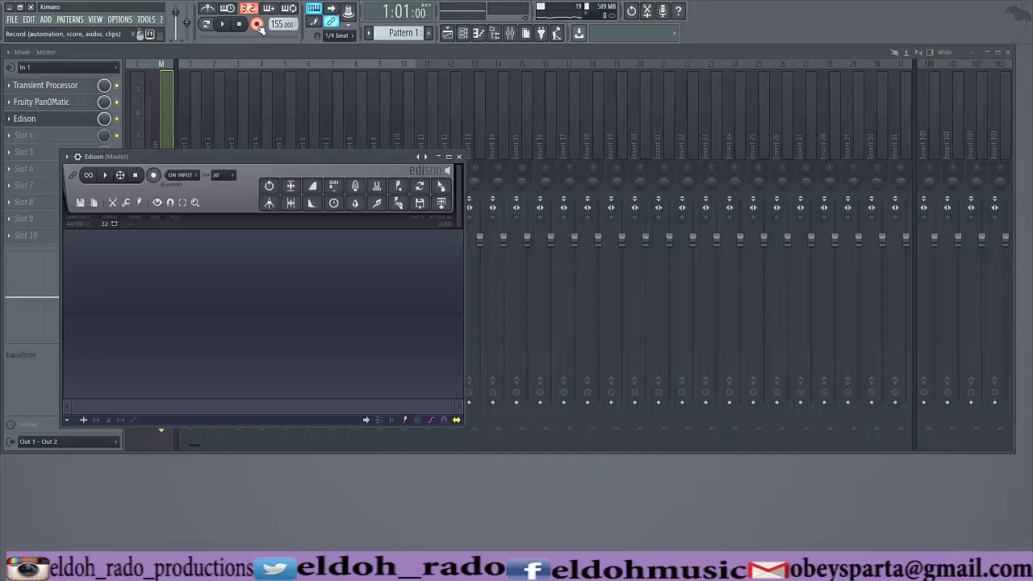
left_click(460, 158)
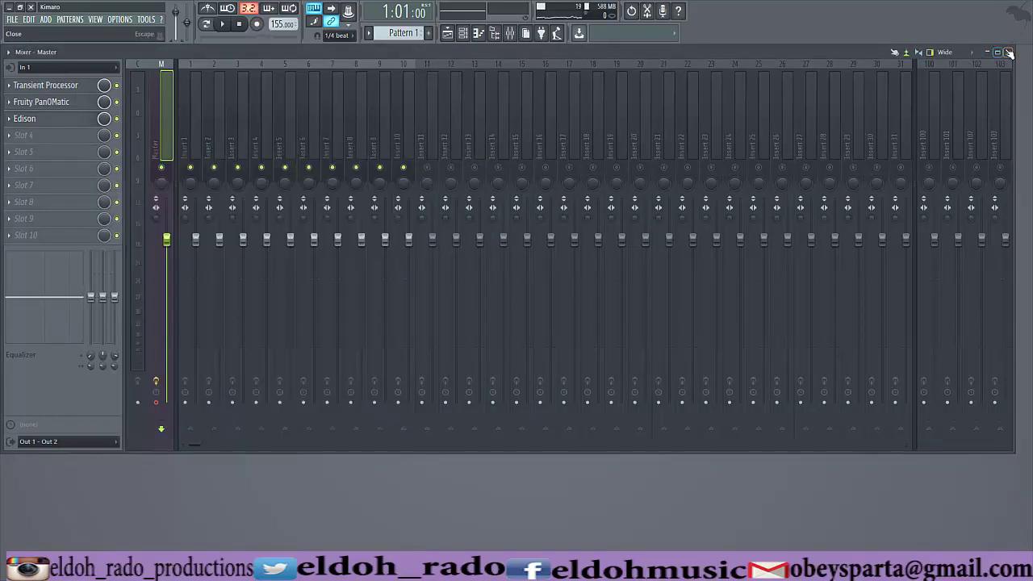
left_click(1009, 53)
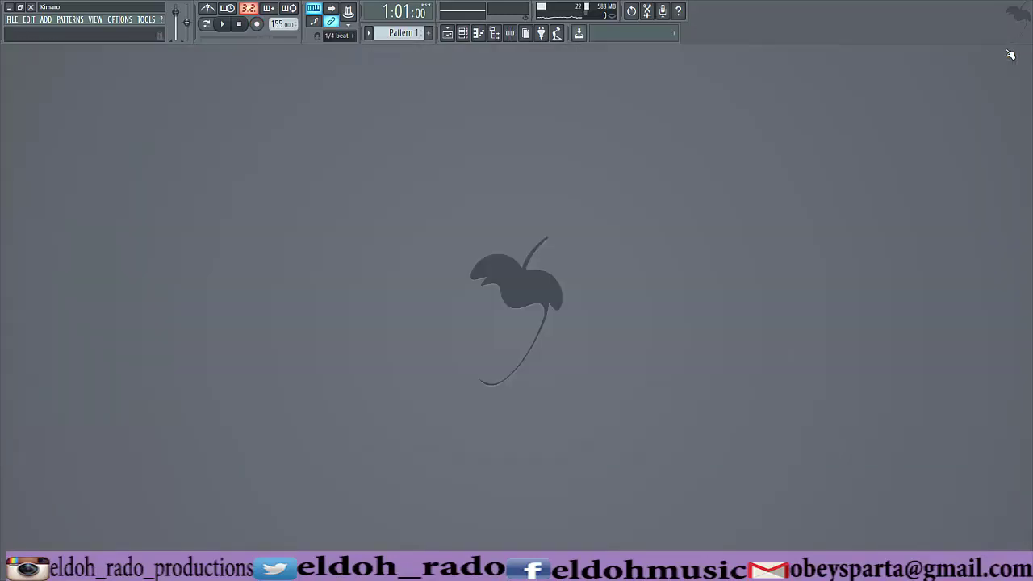
- Switch to the next empty pattern without naming it
left_click(451, 35)
left_click(450, 36)
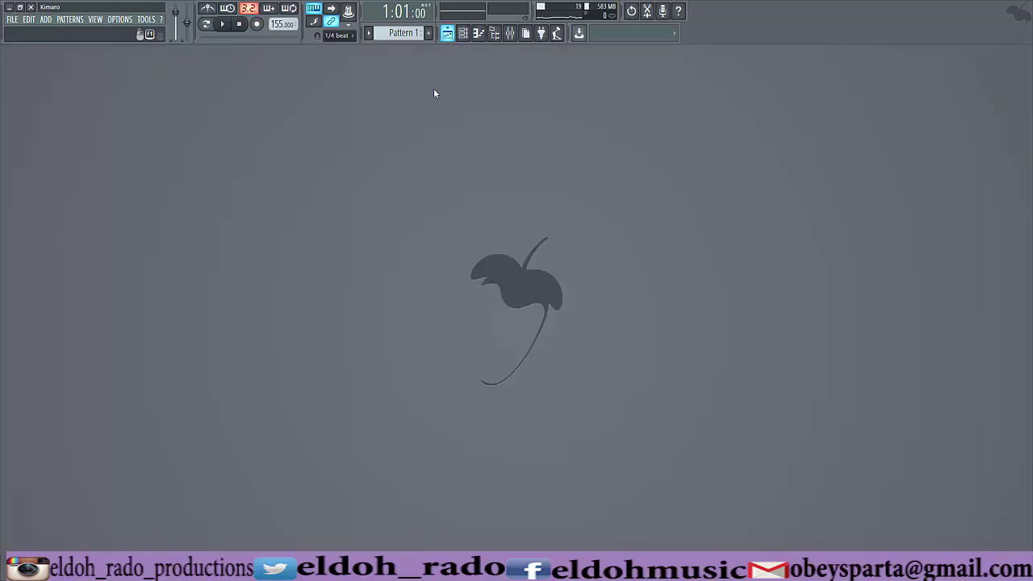
left_click(369, 33)
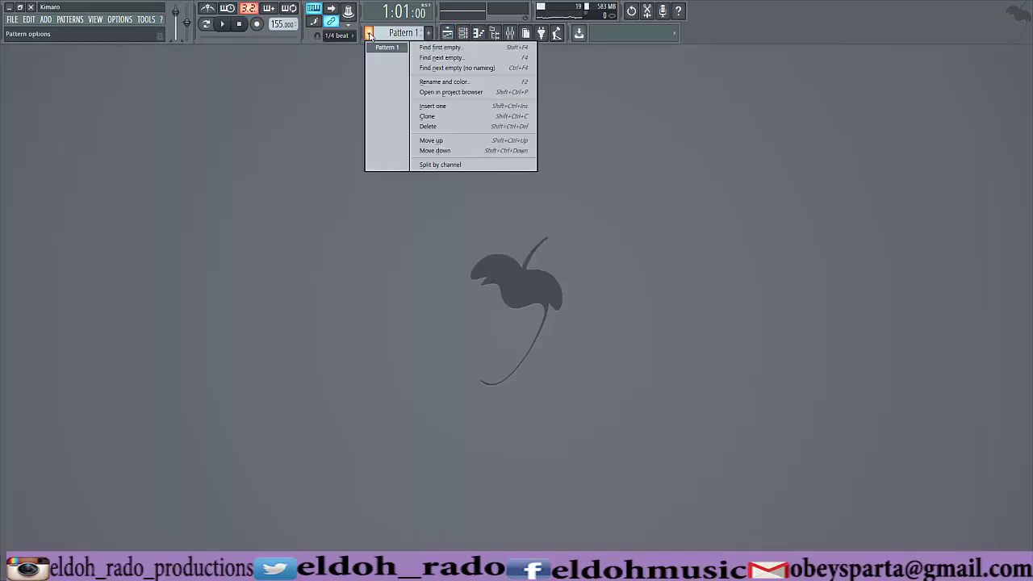
left_click(449, 69)
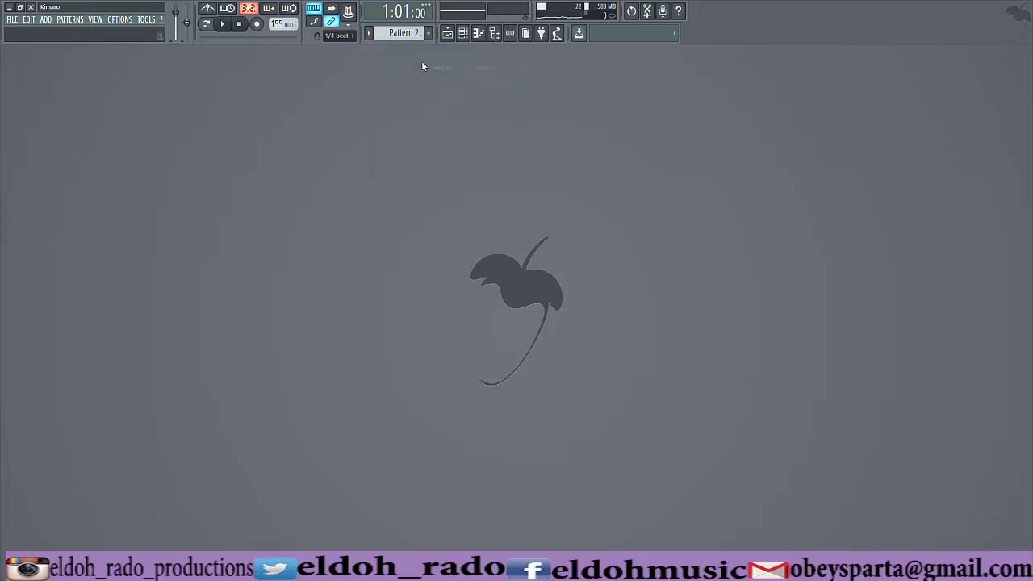
- Find the next empty pattern, Pattern 3, and give it the preset name Kick
left_click(369, 33)
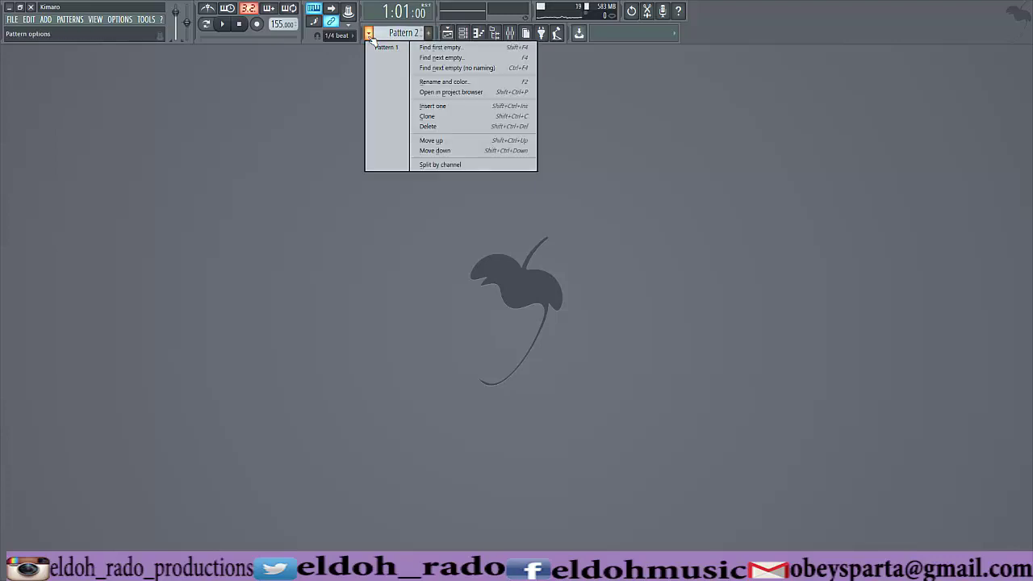
left_click(450, 59)
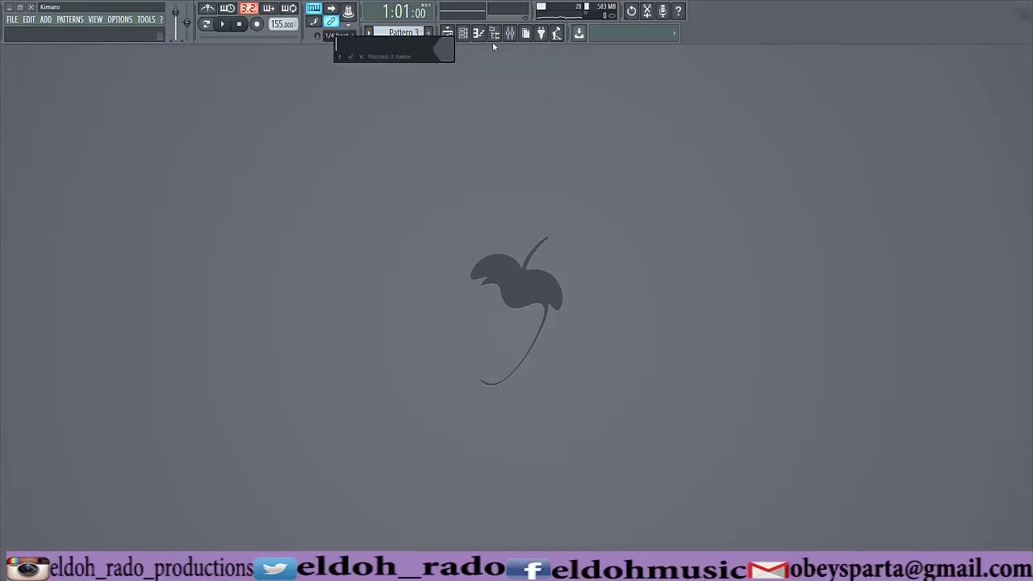
left_click(340, 57)
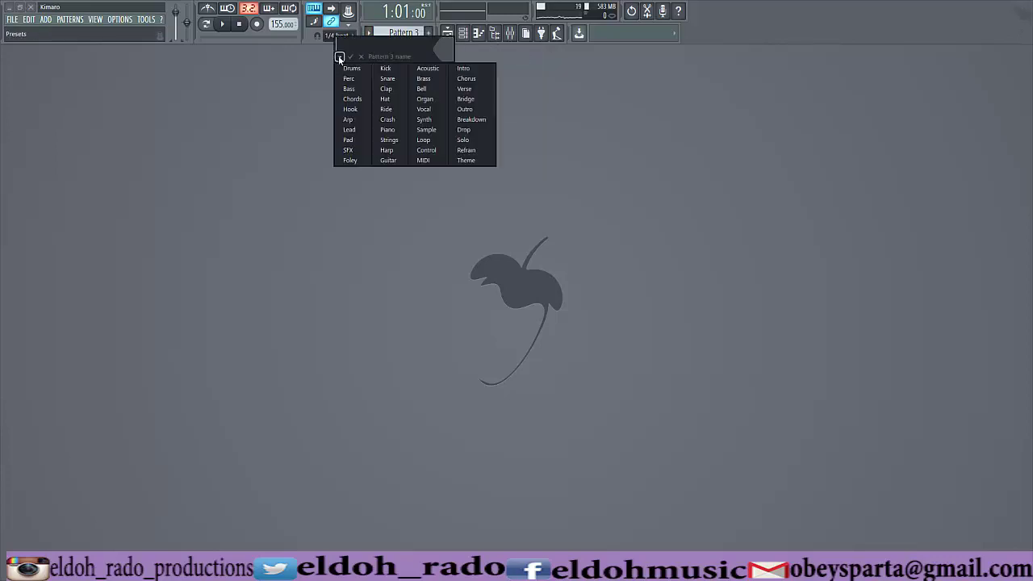
left_click(386, 68)
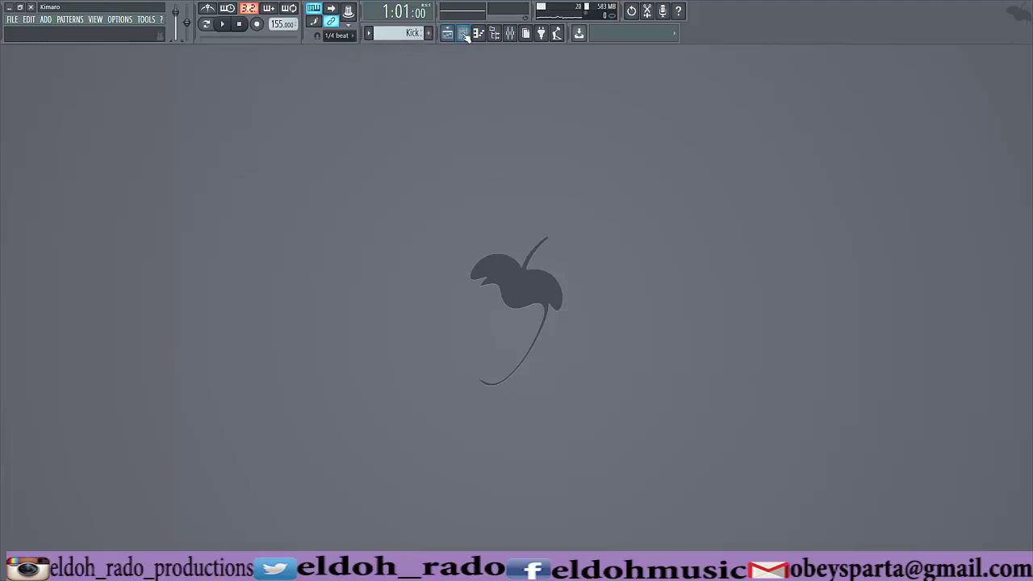
- Go to the empty Pattern 1 and give it the preset name Chords
left_click(429, 33)
left_click(427, 47)
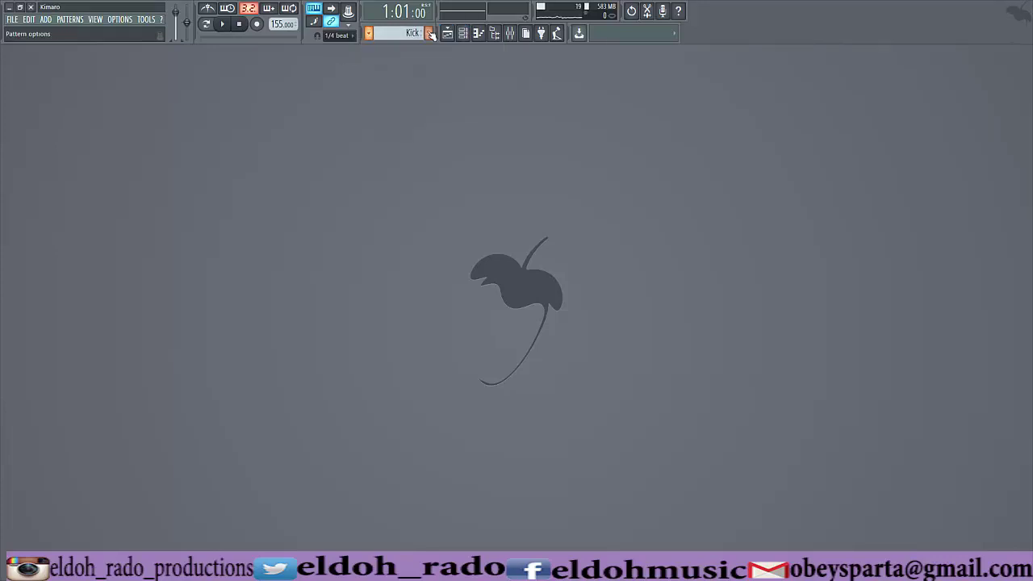
left_click(430, 46)
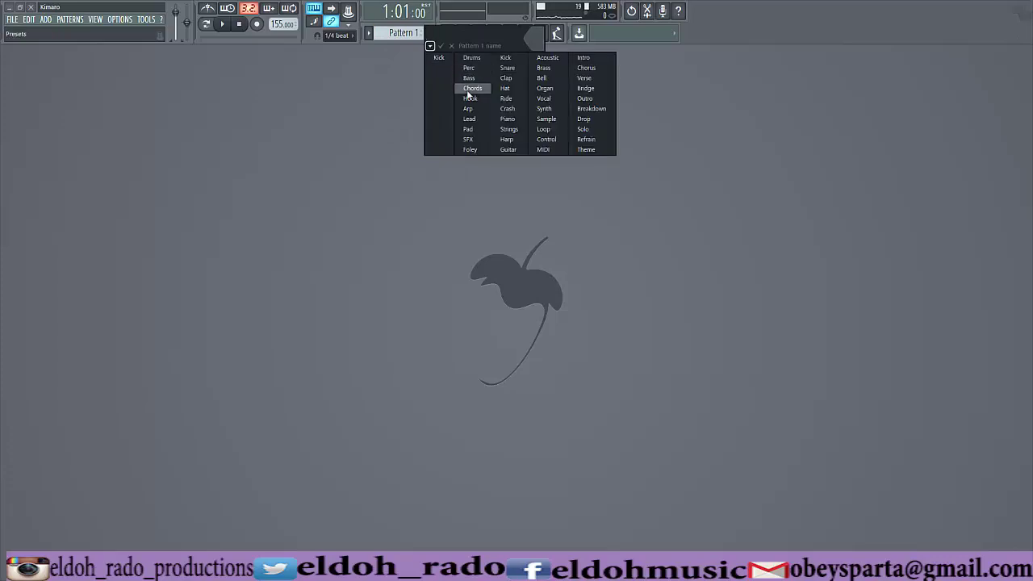
left_click(472, 88)
- Go to the empty Pattern 2 and give it the preset name Ride
left_click(431, 36)
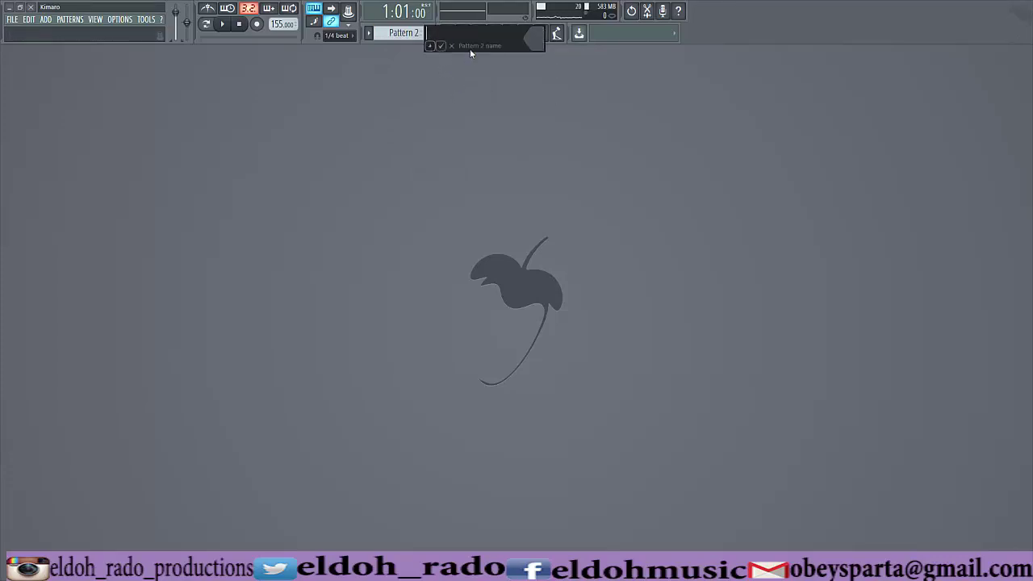
left_click(431, 46)
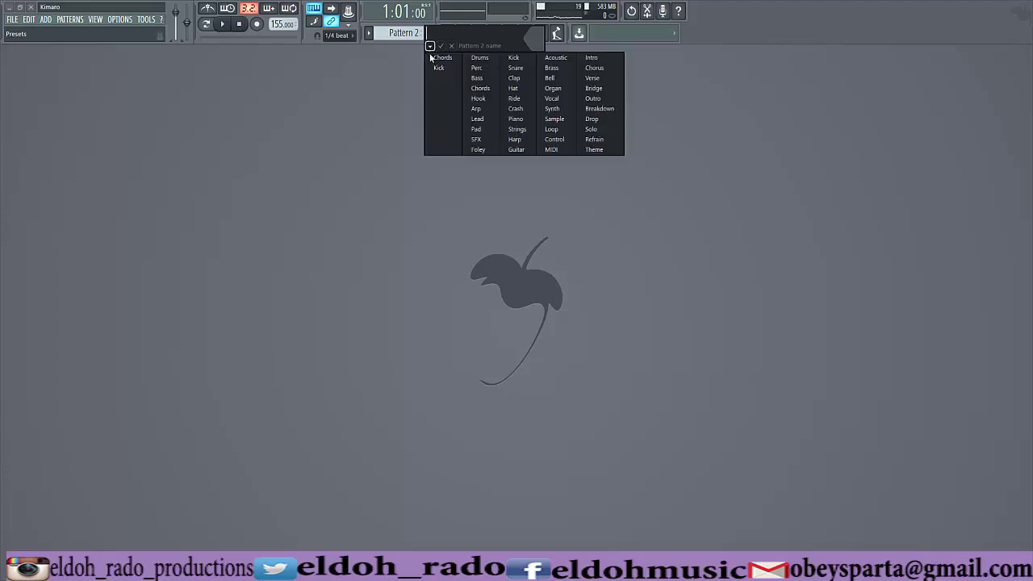
left_click(523, 102)
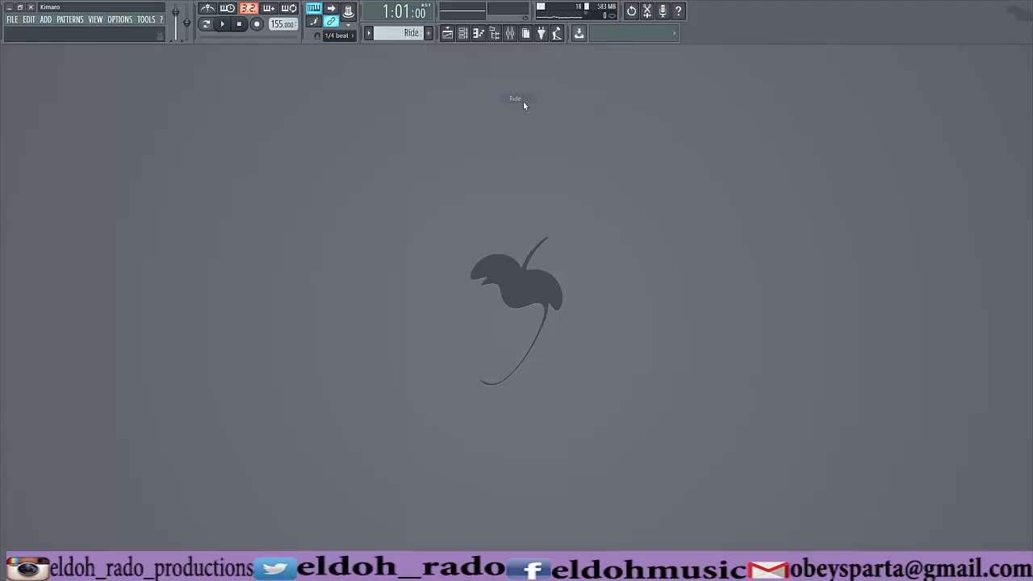
- Review the list of named patterns, choose Chords as the playlist's current clip source, and close the playlist
left_click(368, 33)
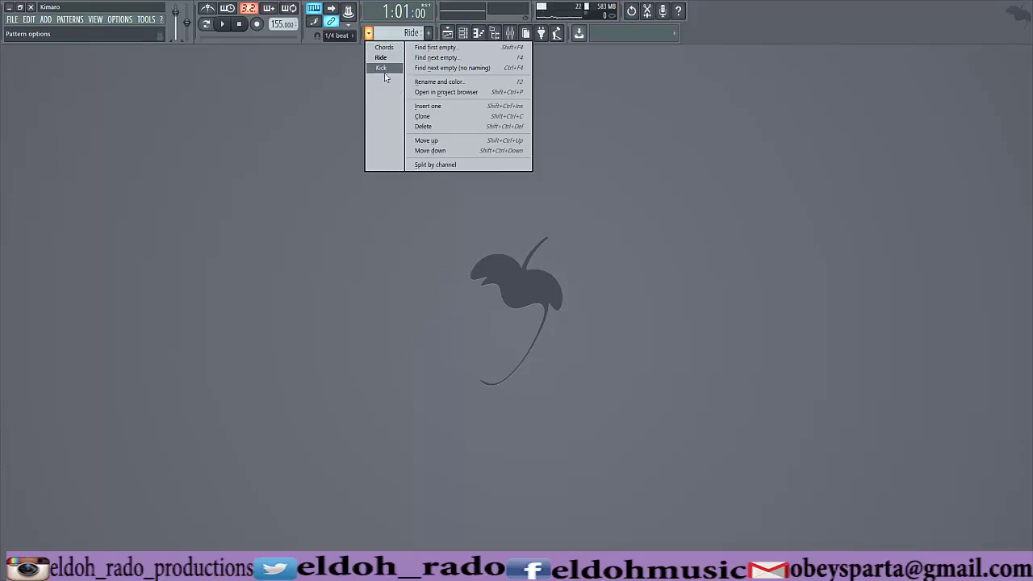
left_click(449, 32)
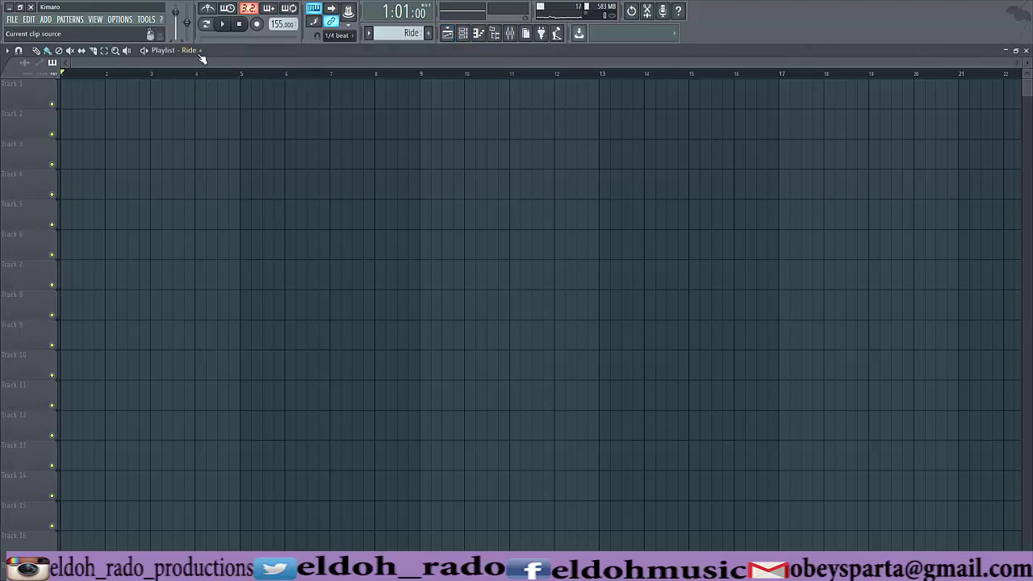
left_click(201, 50)
left_click(202, 73)
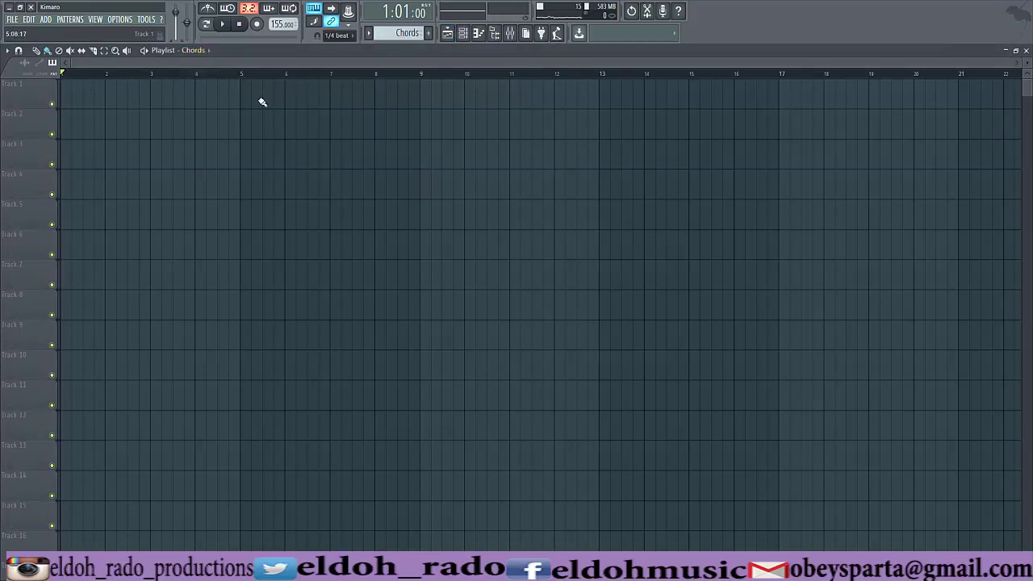
left_click(1026, 51)
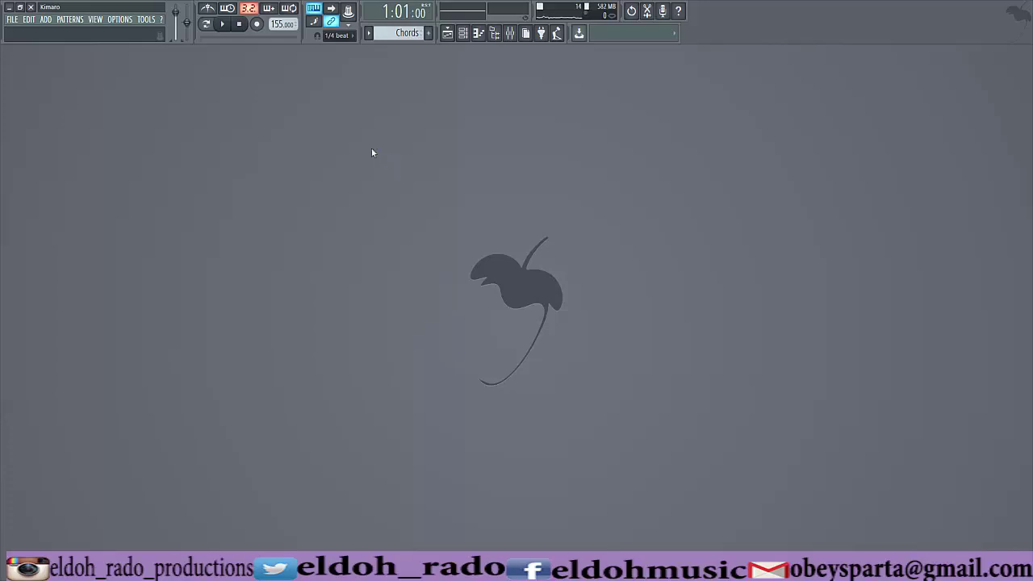
left_click(12, 19)
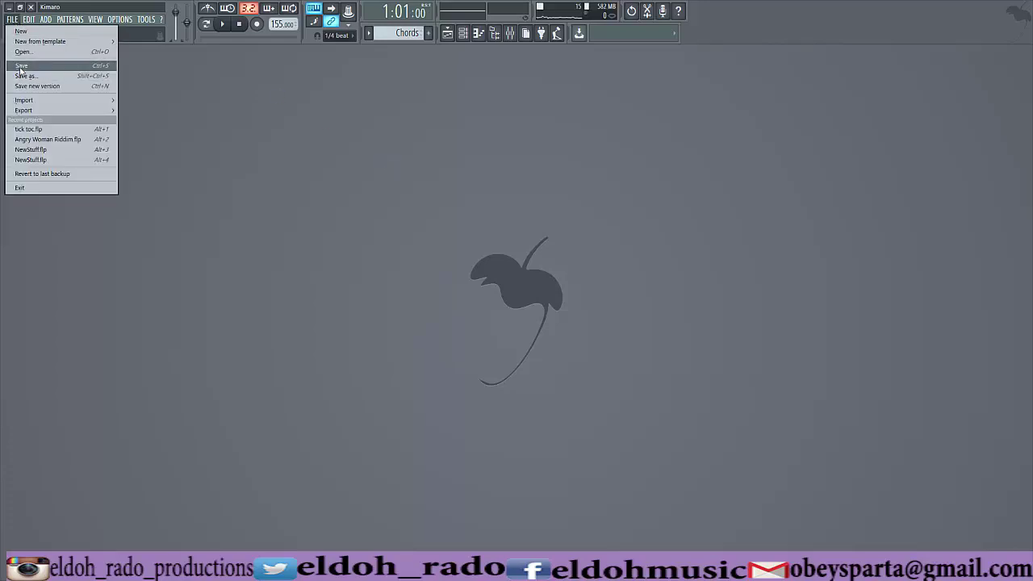
left_click(281, 113)
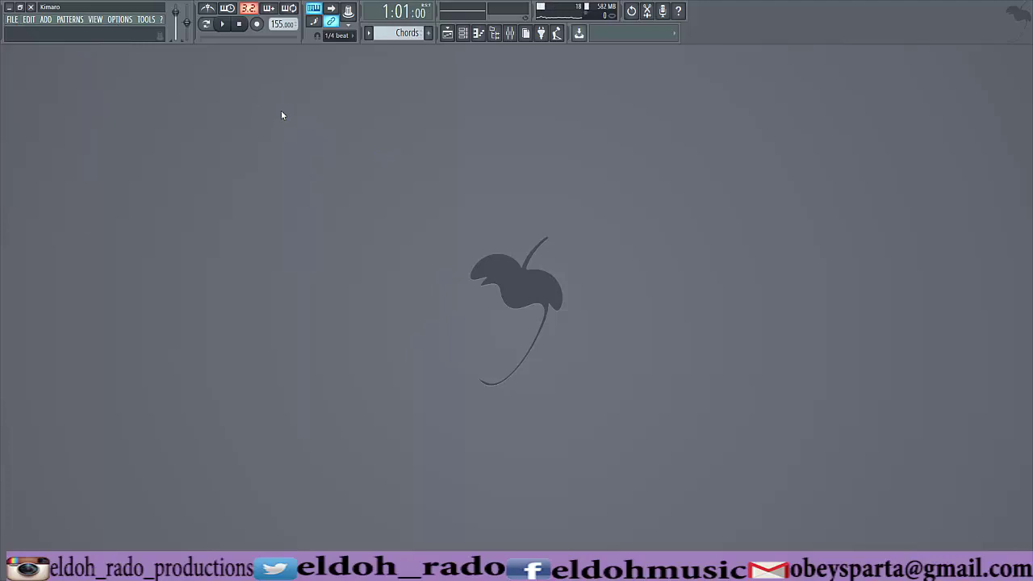